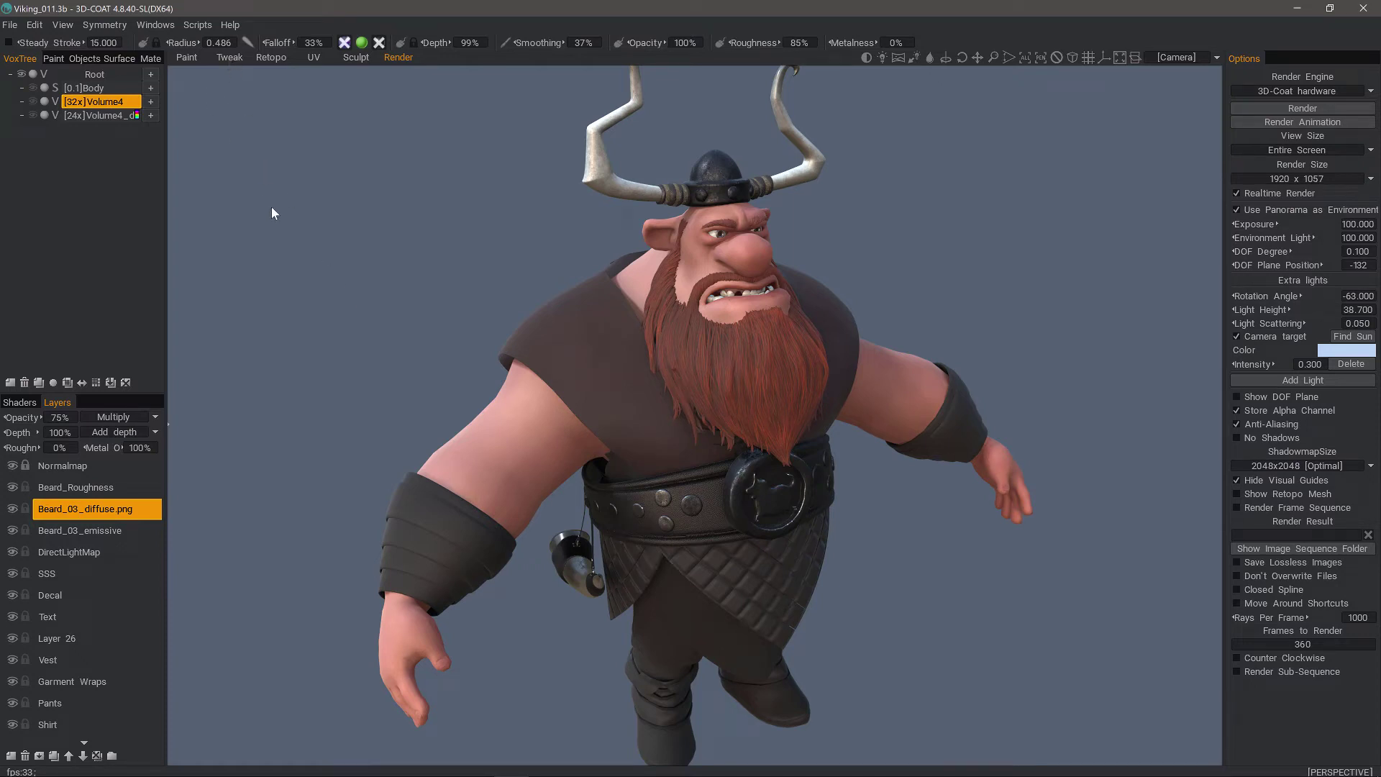
- Switch to the Tweak room and display the wireframe over the Viking model
key("t")
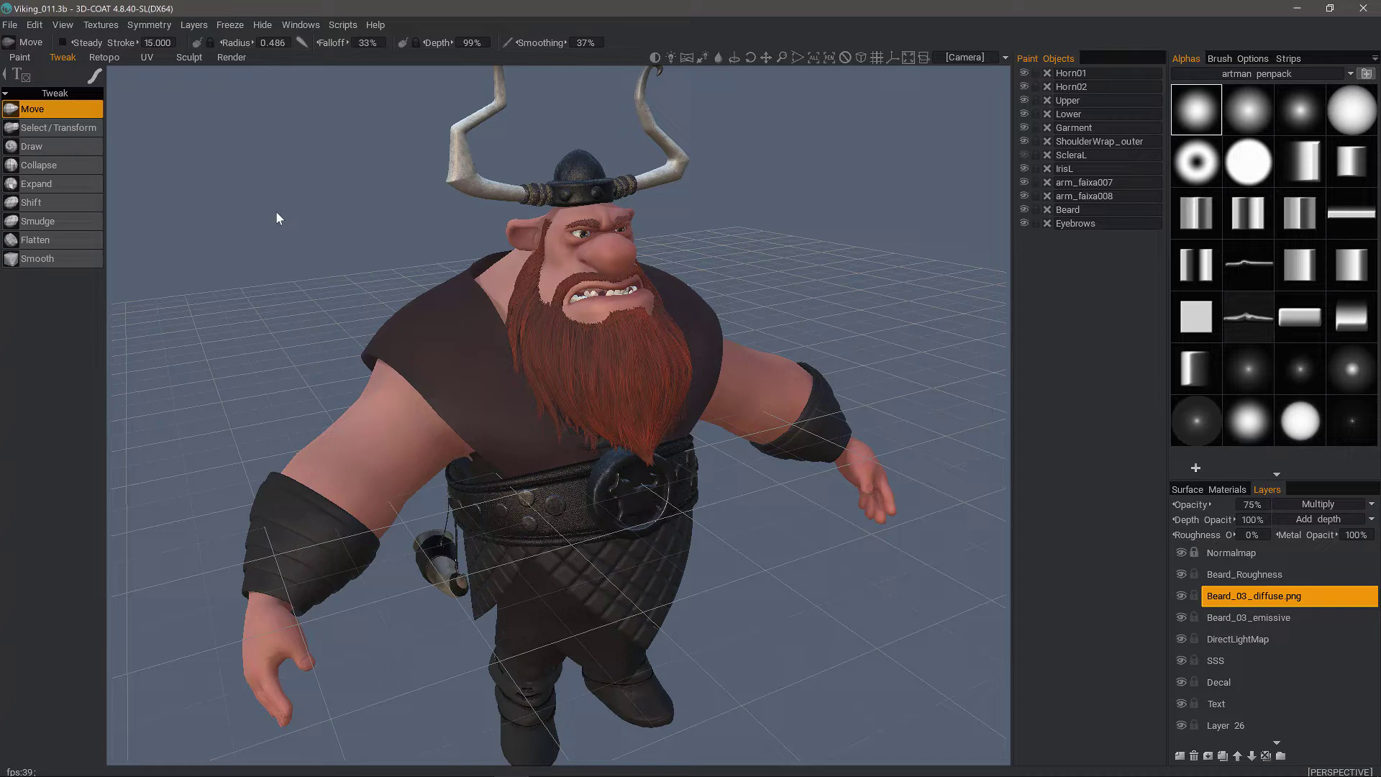
key("w")
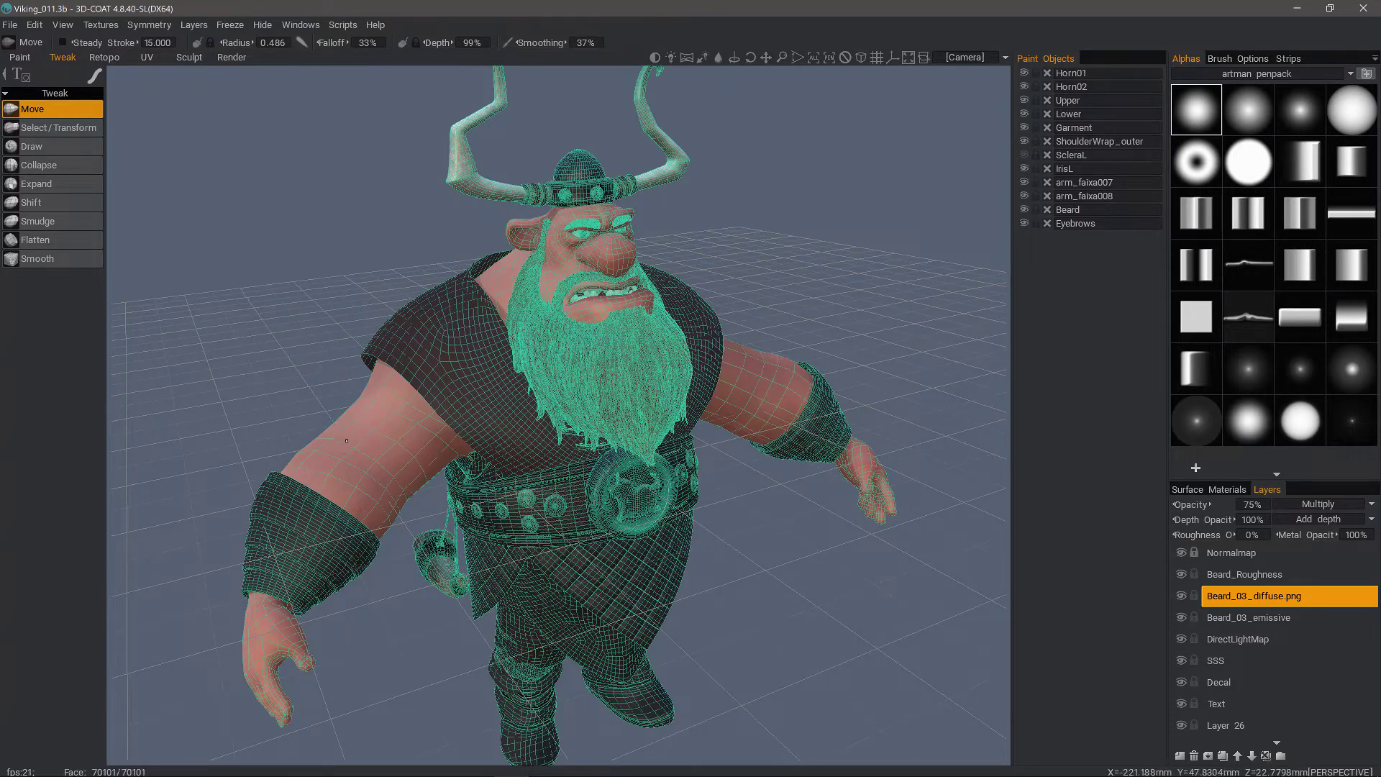
left_click_drag(460, 429, 363, 409, "alt")
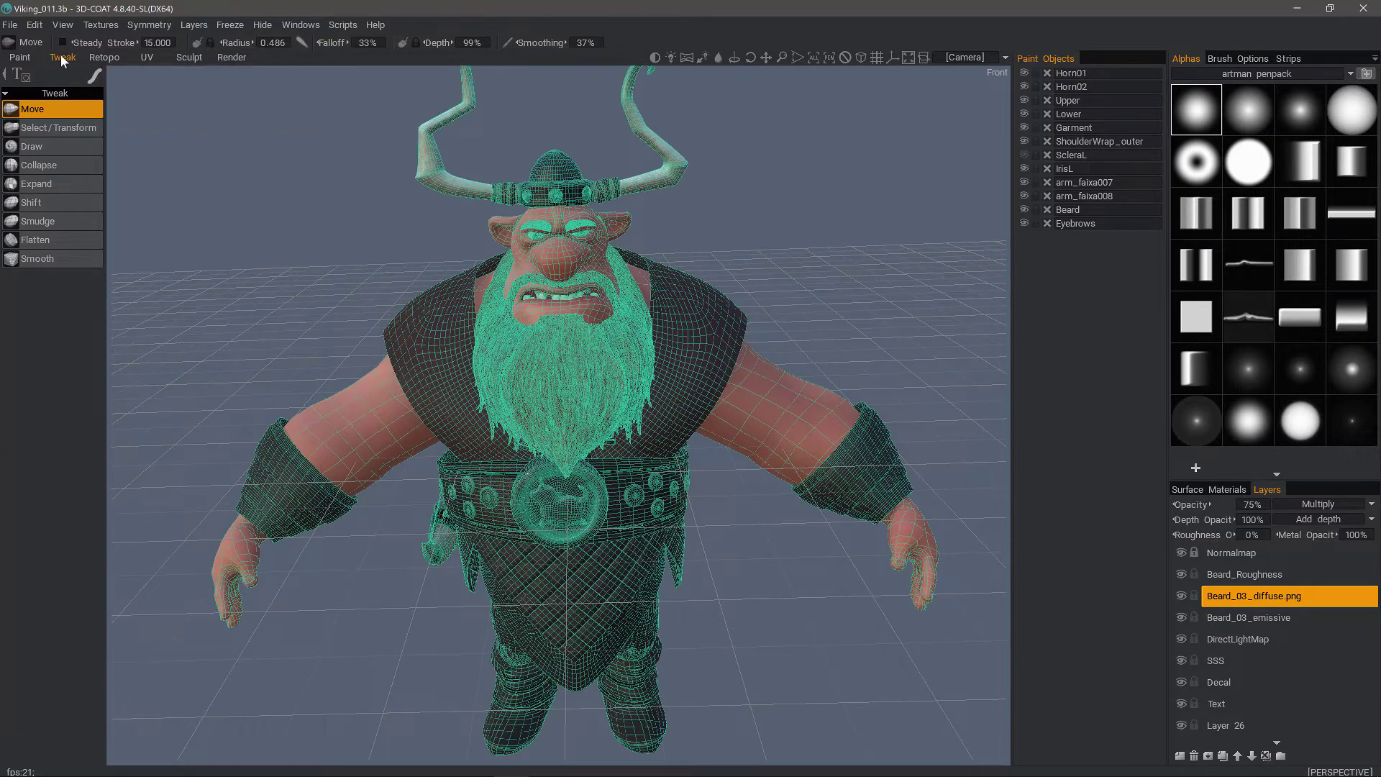
left_click_drag(294, 338, 354, 351)
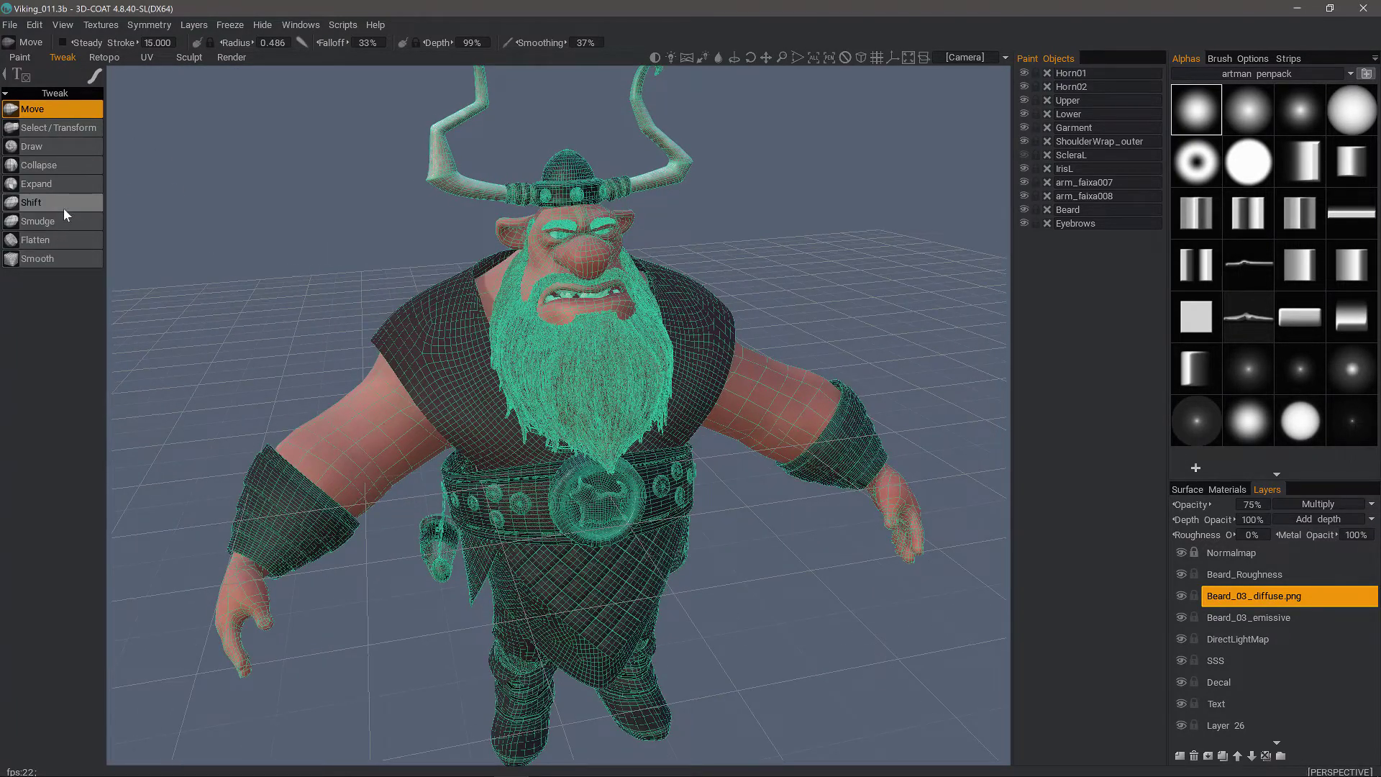
- Bring up the Select/Transform tool's options and turn off the wireframe display
left_click(79, 127)
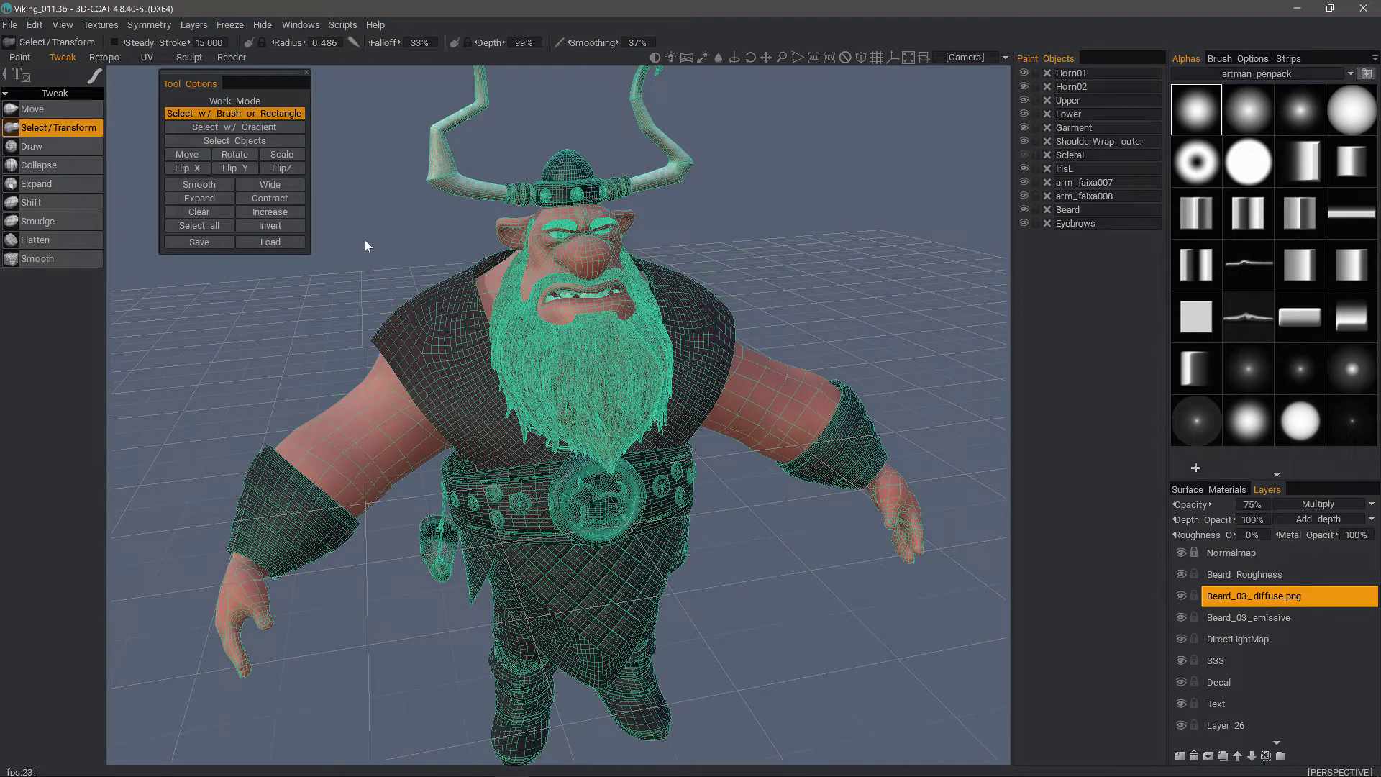
left_click_drag(242, 328, 310, 308)
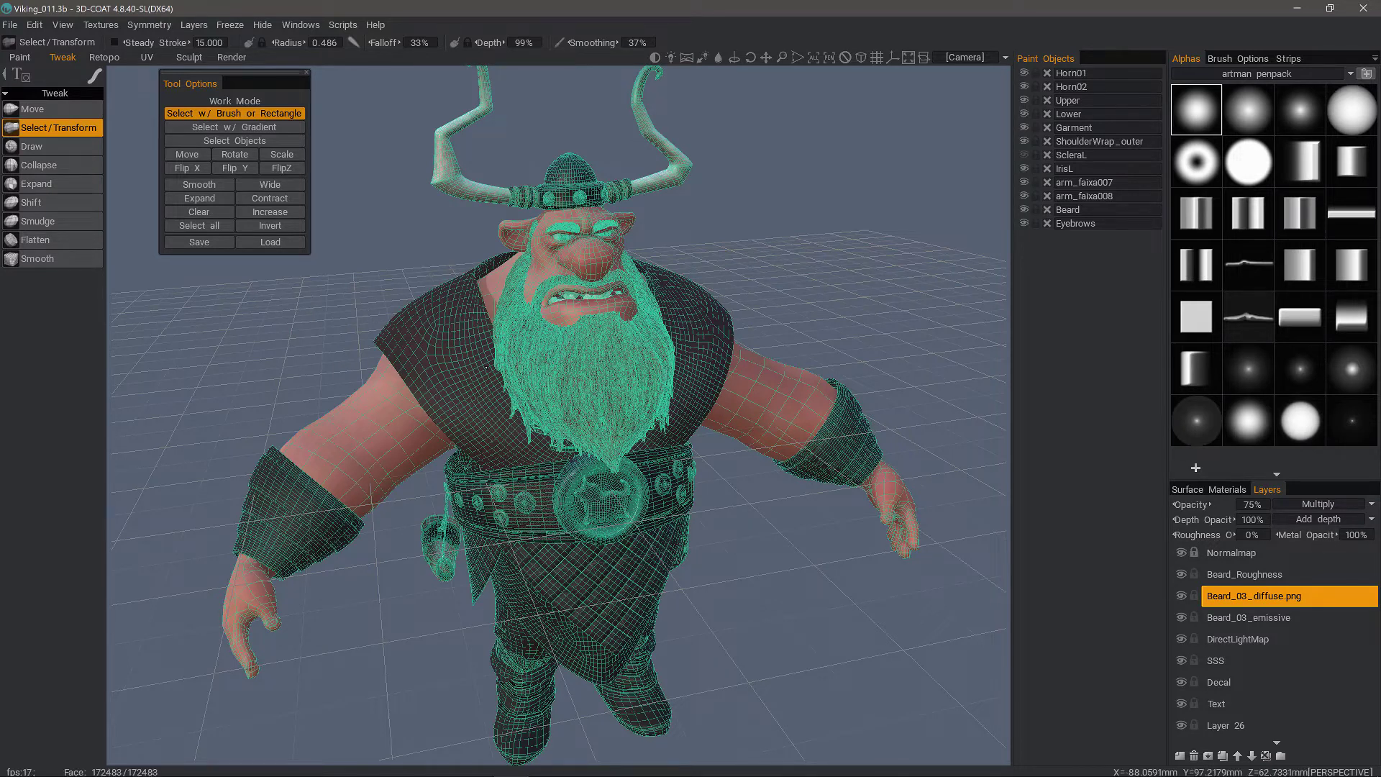
key("w")
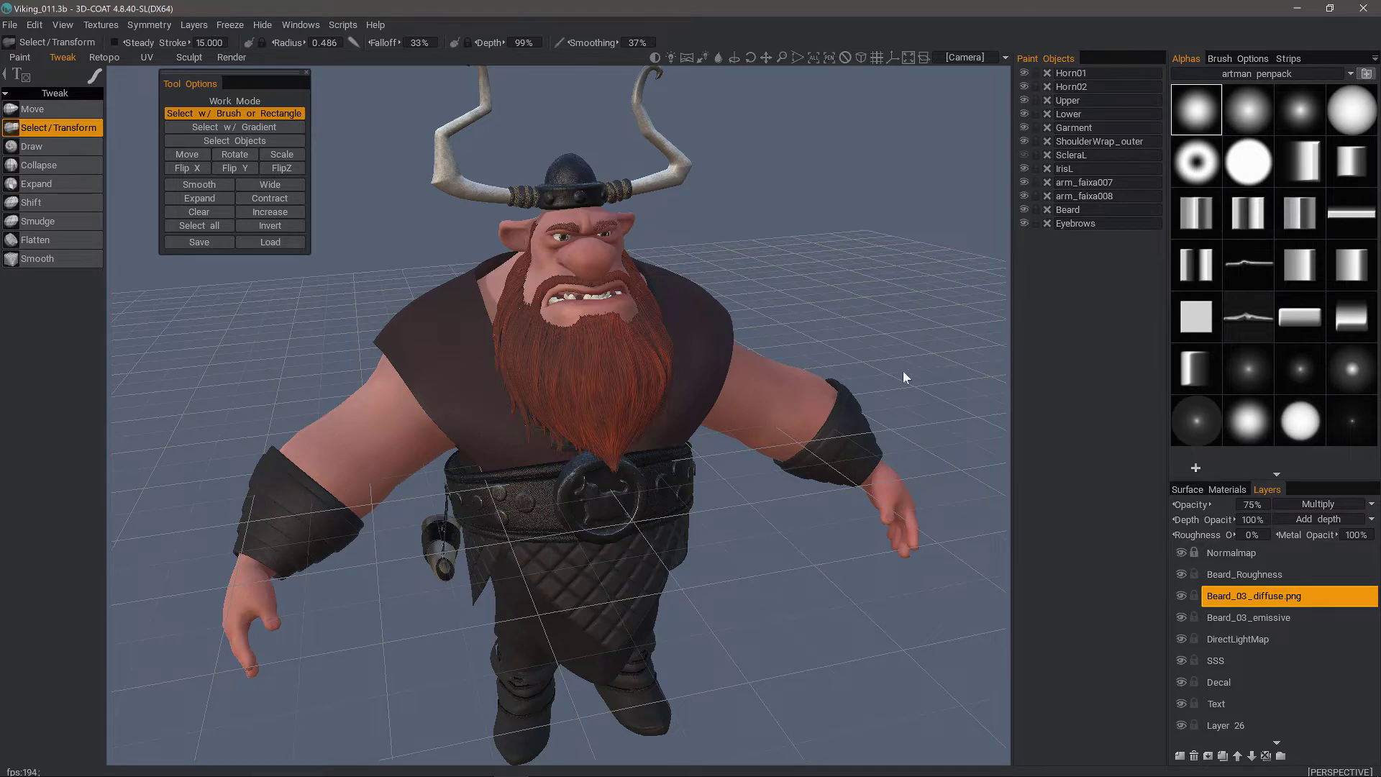
left_click_drag(299, 337, 331, 382)
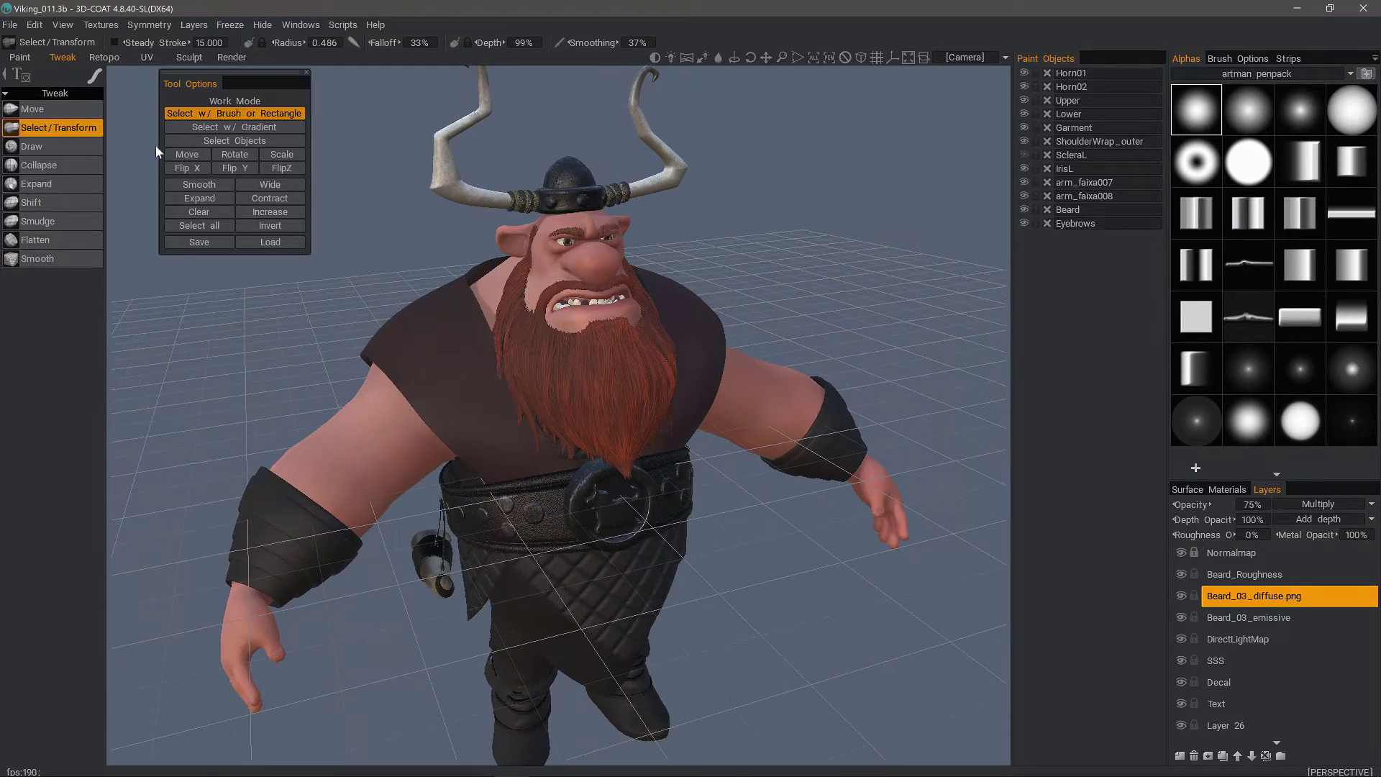
- Activate the Move tool and enlarge its brush radius to about 27.9
left_click(76, 110)
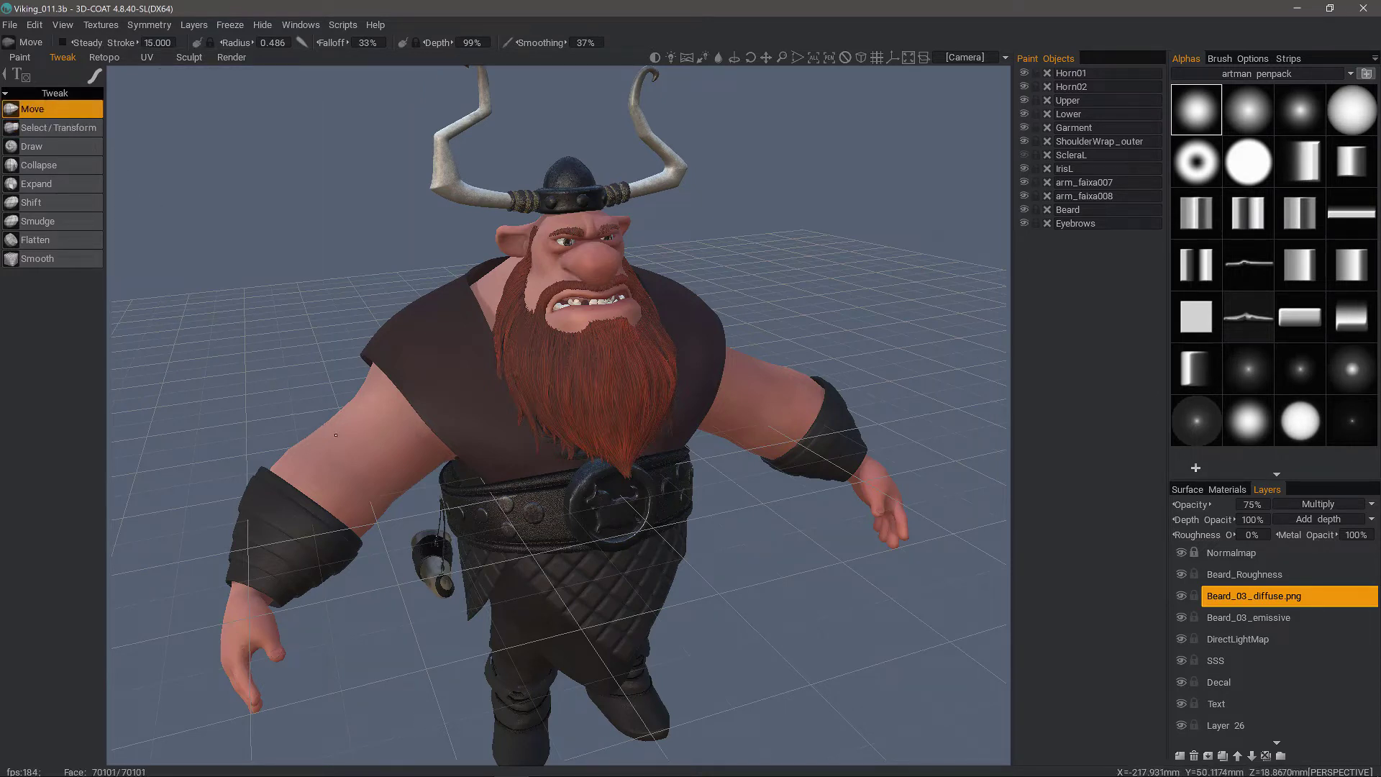
right_click_drag(353, 440, 367, 446)
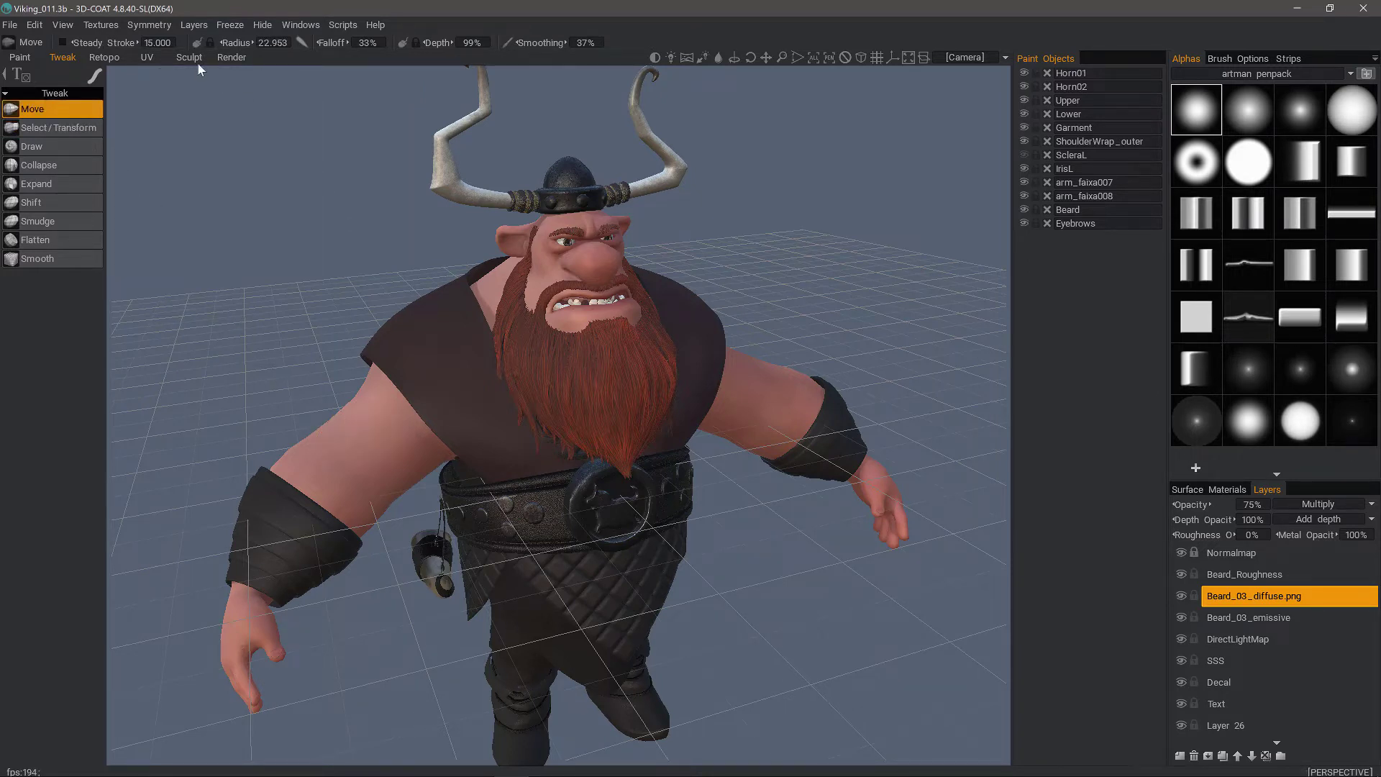
scroll(318, 431, "up", 2)
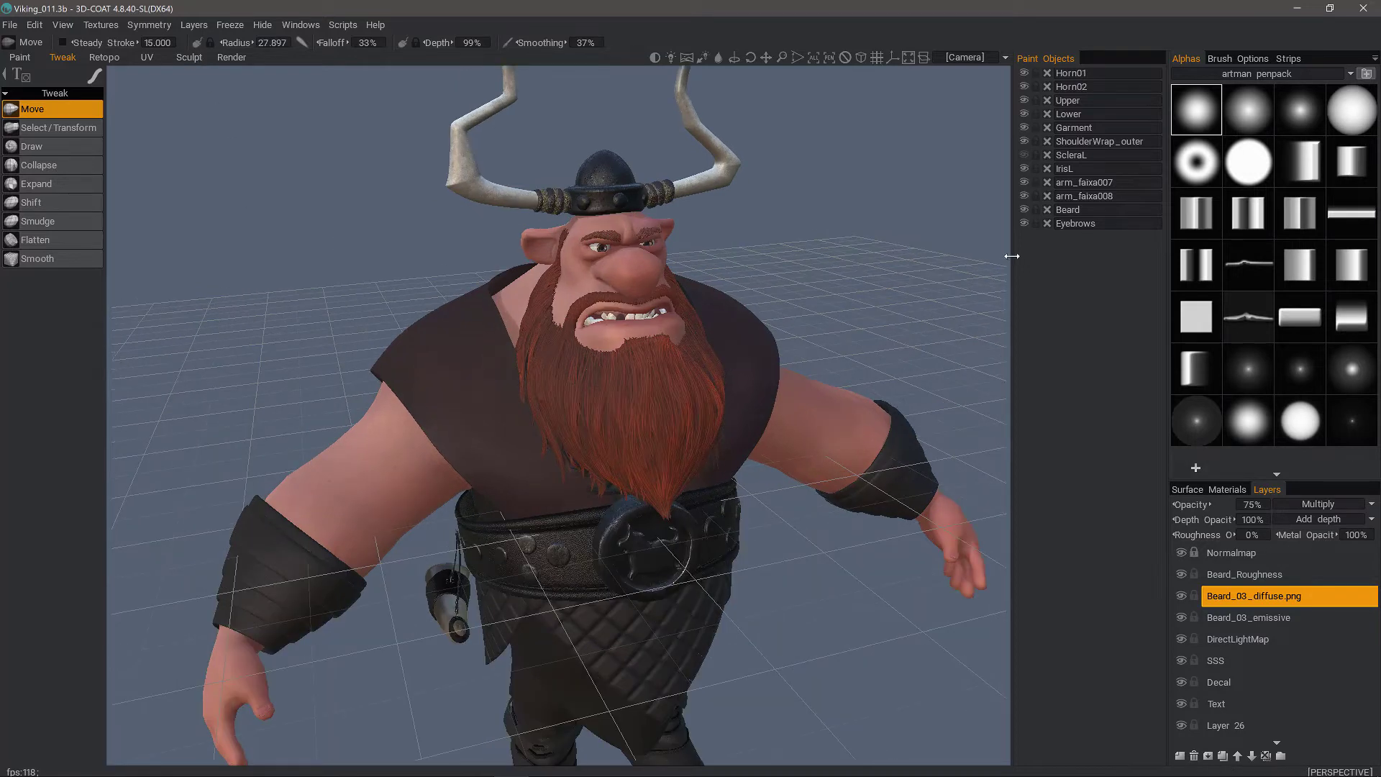
- Isolate the Beard object, bring back only the Body and Eyebrows with it, and lock the Body
left_click_drag(1012, 256, 1009, 261)
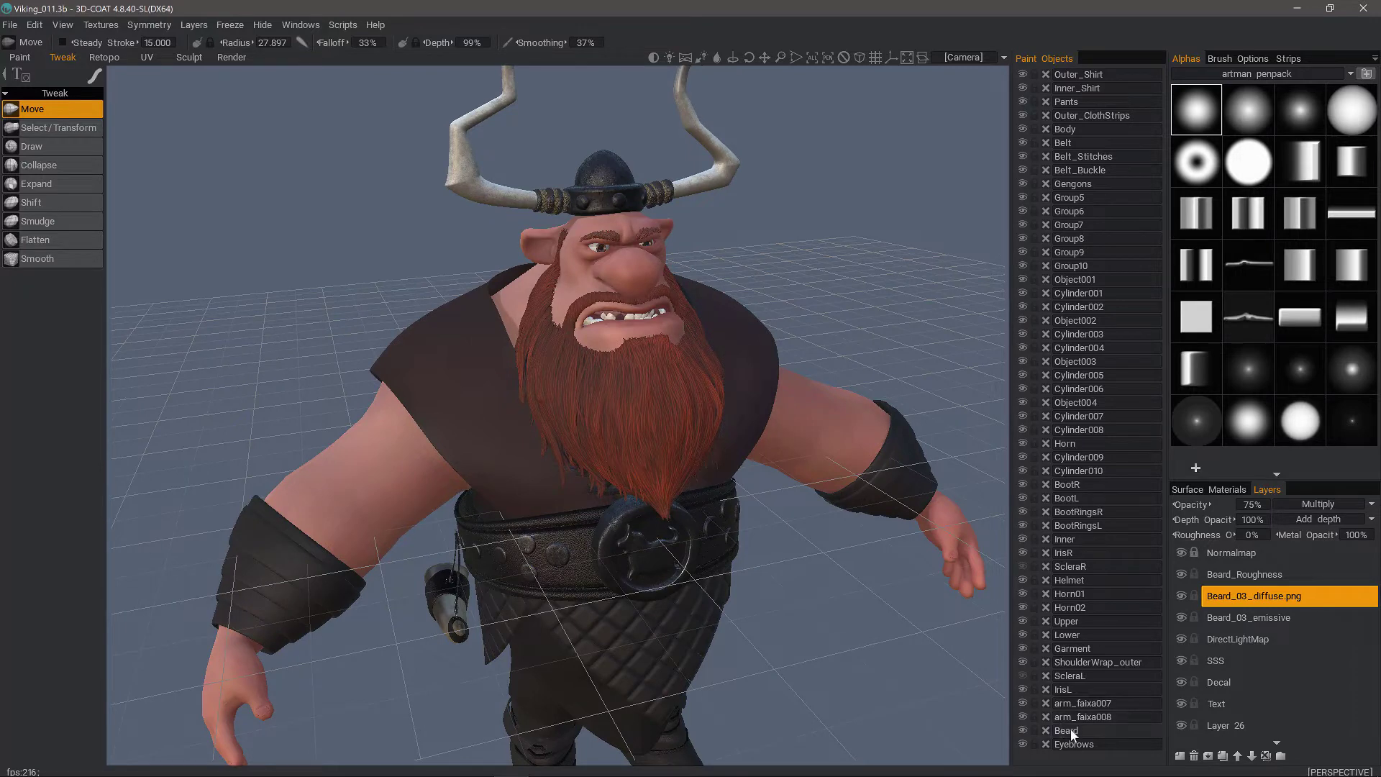
left_click(1022, 730, "alt")
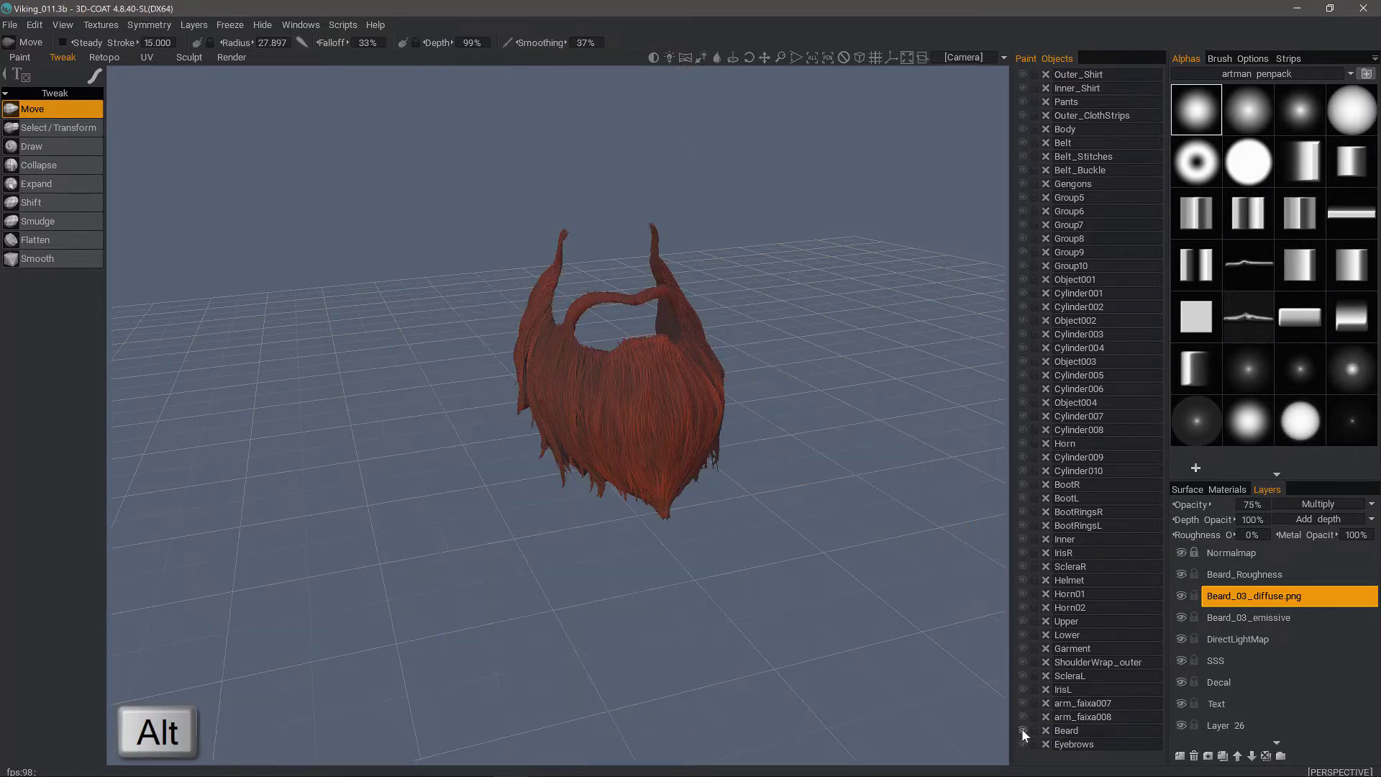
left_click(1021, 128)
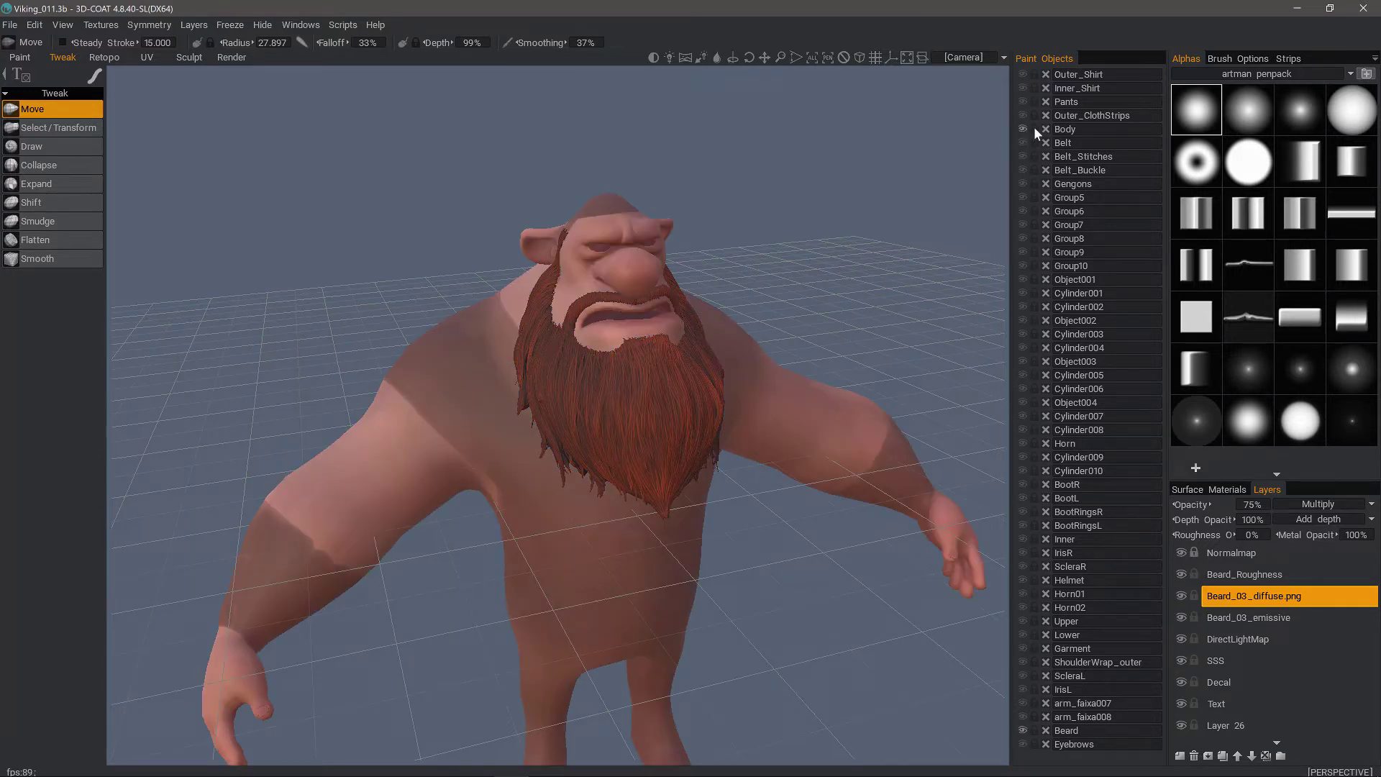
left_click(1034, 128)
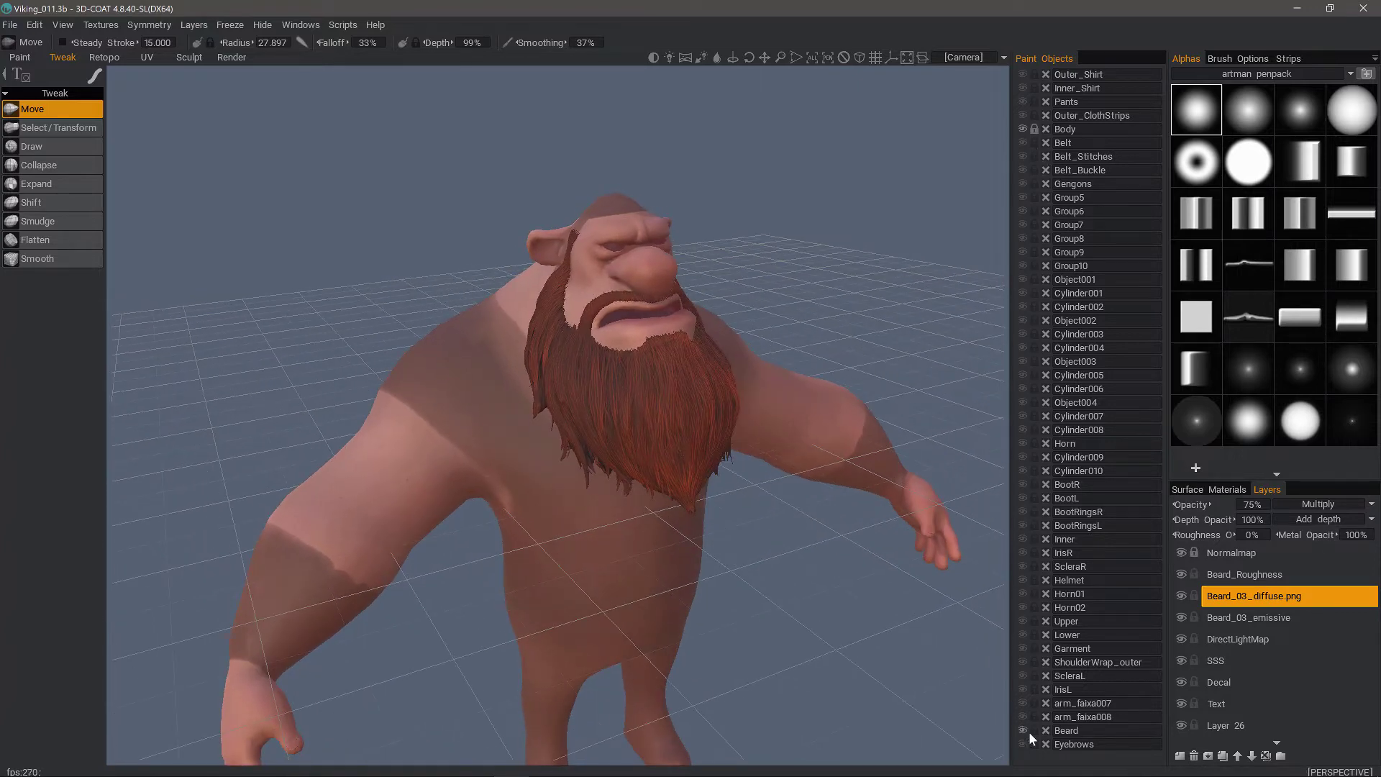
left_click(1022, 743)
- Move the side of the beard to fit against the face, with a brush radius of about 21
left_click_drag(928, 643, 792, 636)
middle_click_drag(338, 115, 316, 253)
scroll(317, 253, "up", 4)
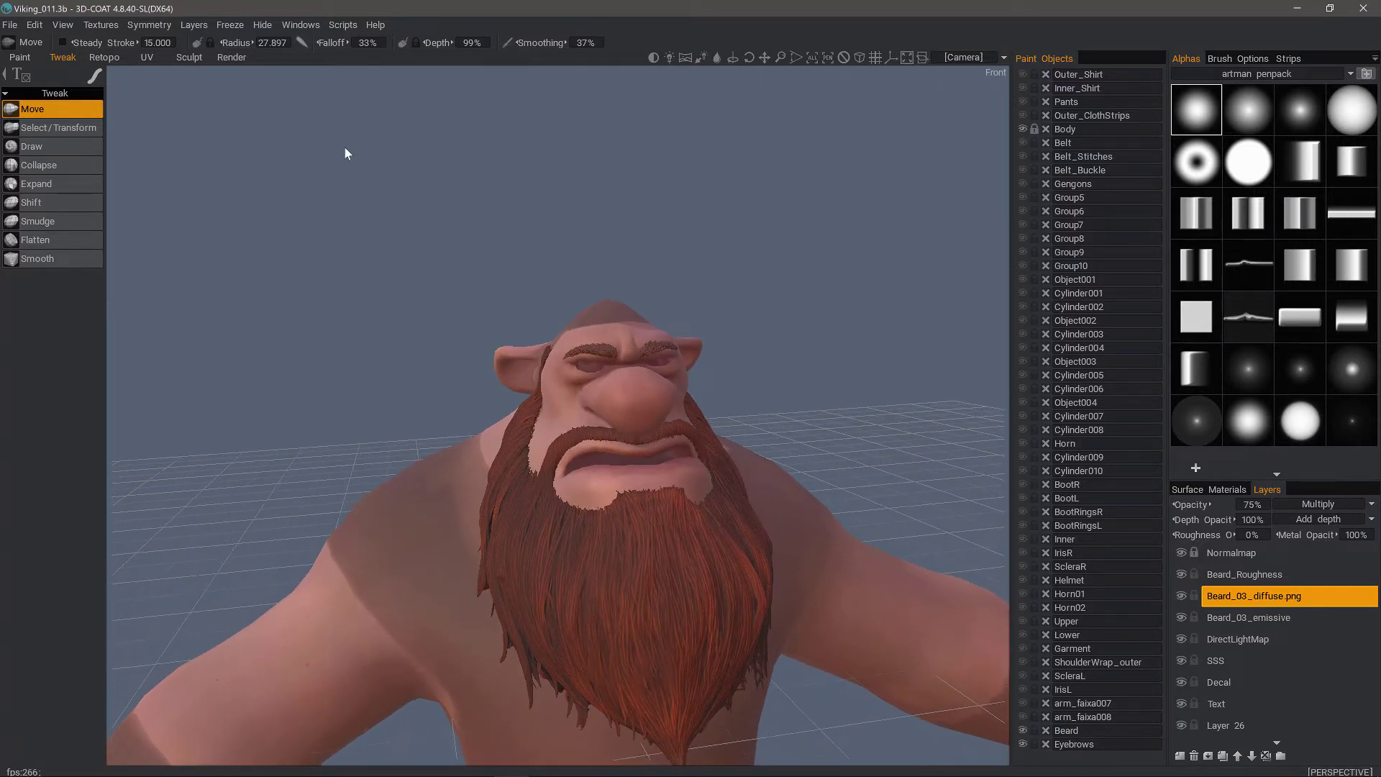
scroll(203, 142, "up", 4)
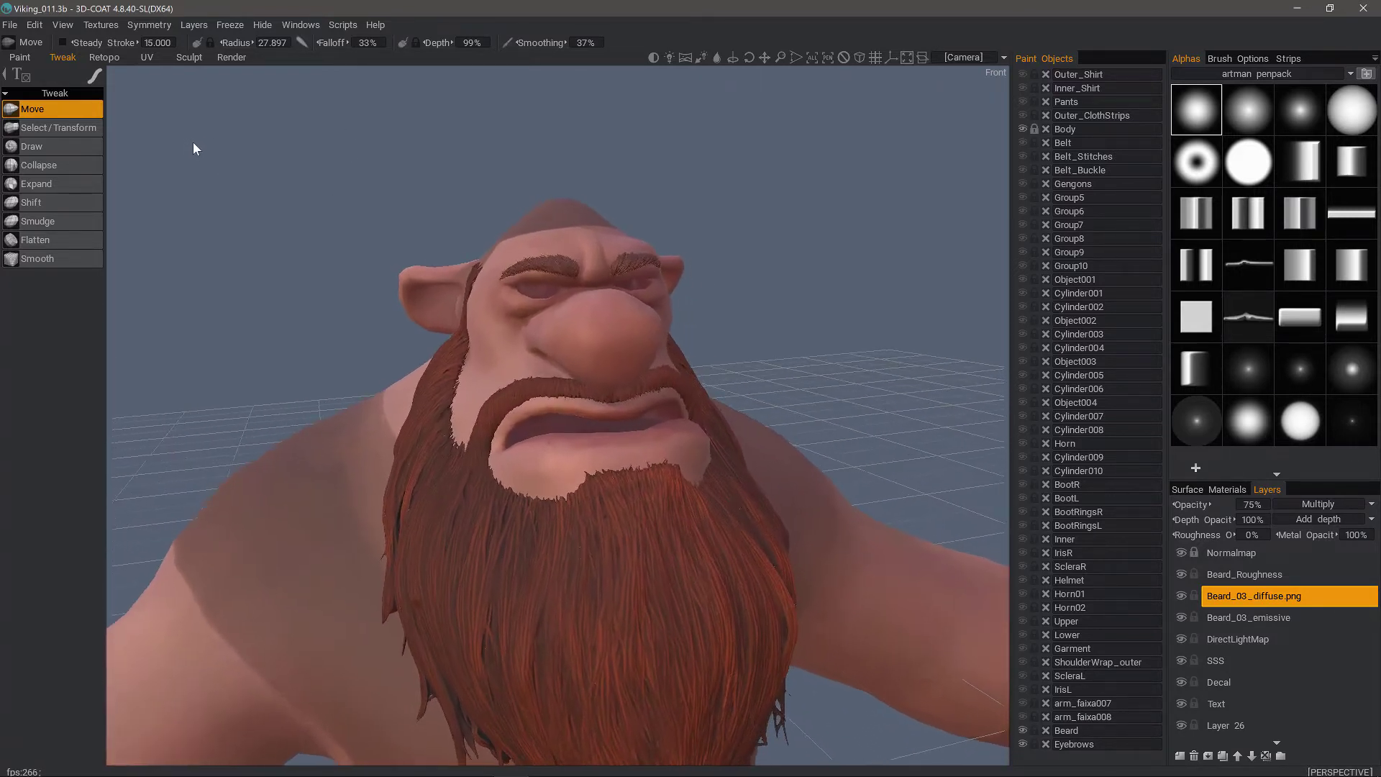
middle_click_drag(193, 141, 234, 97)
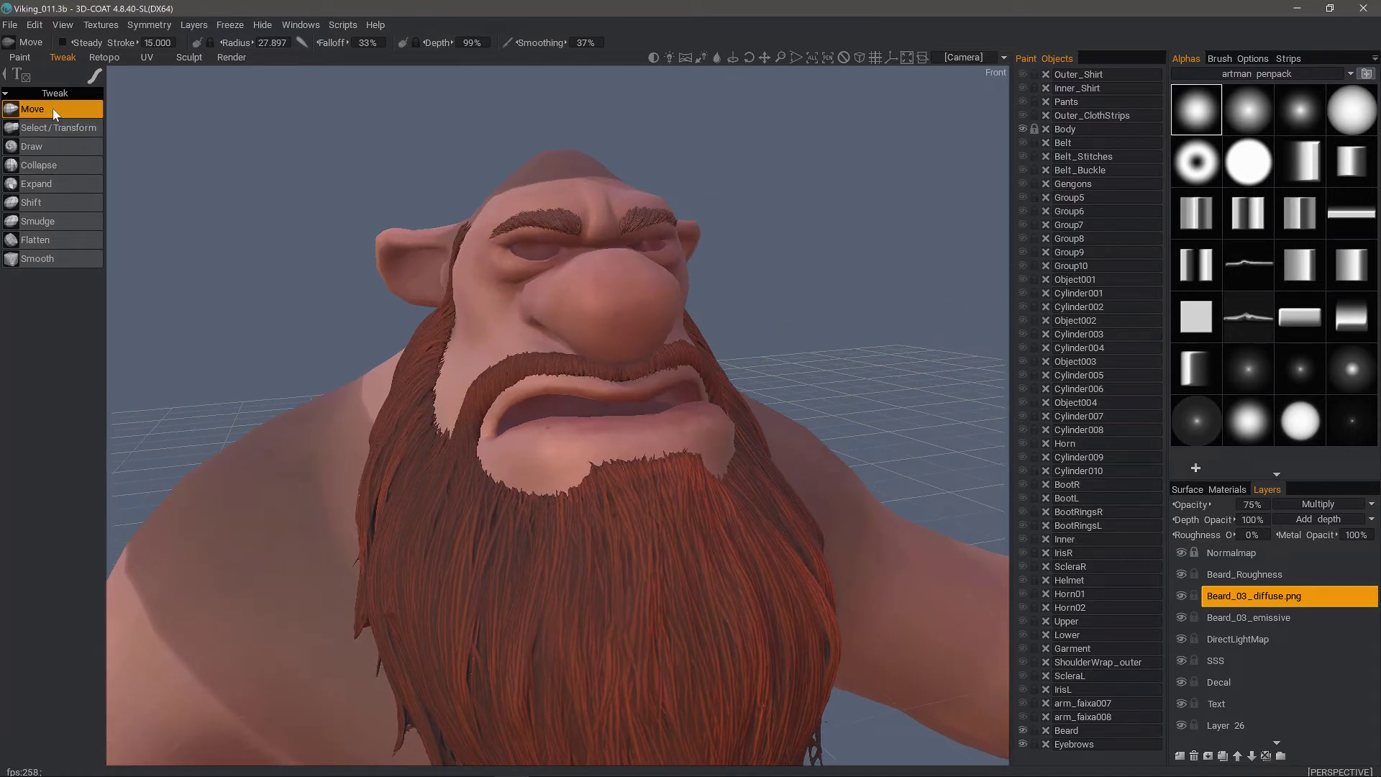
left_click_drag(501, 528, 514, 572, "alt")
left_click_drag(410, 439, 426, 410)
left_click_drag(425, 410, 478, 402, "alt")
mouse_move(471, 372)
left_mouse_down()
mouse_move(481, 328)
mouse_move(537, 328)
left_mouse_up()
mouse_move(538, 329)
middle_mouse_down()
mouse_move(630, 364)
mouse_move(715, 339)
mouse_move(630, 364)
mouse_move(632, 400)
mouse_move(685, 489)
mouse_move(658, 543)
middle_mouse_up()
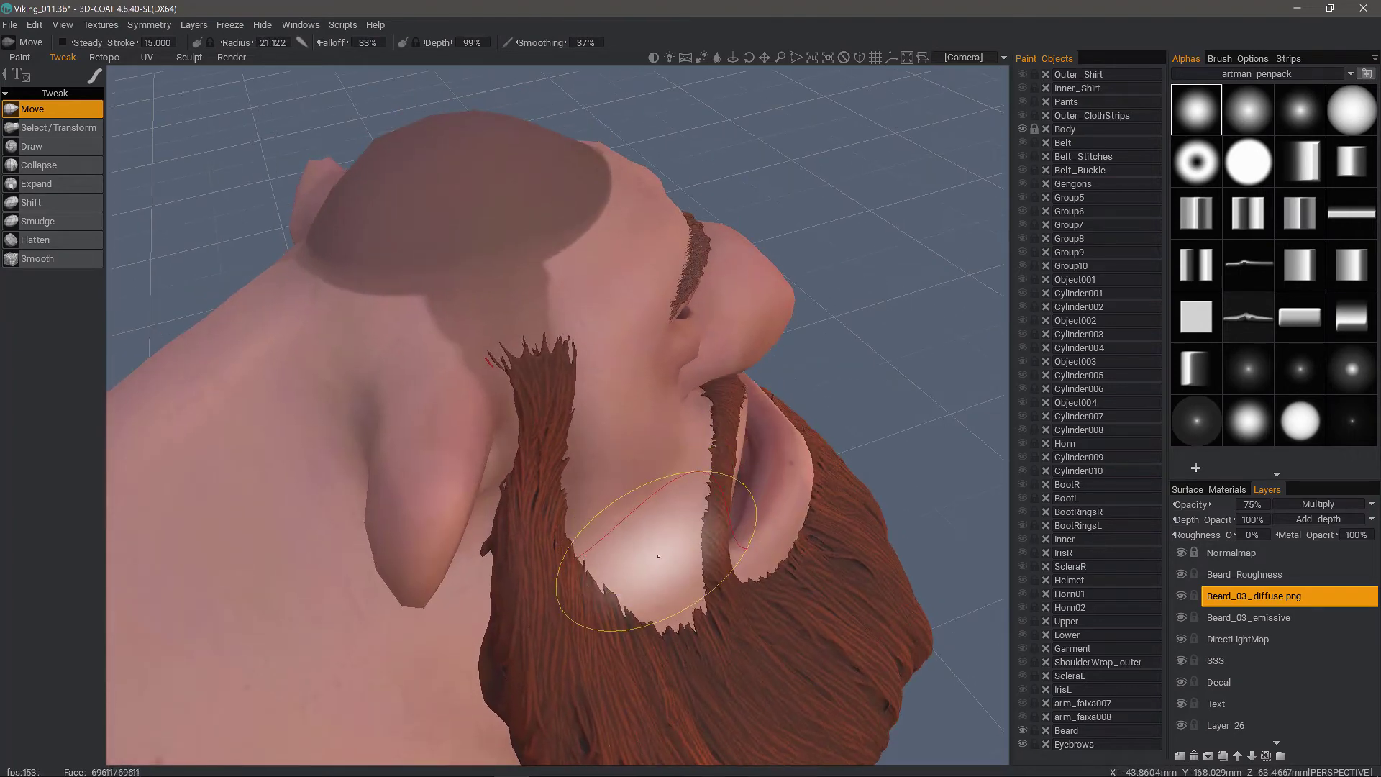
- Nudge the beard's edge around the mouth corner and chin against the skin, reducing the brush to radius 14.275 and depth 66%
left_click(694, 619)
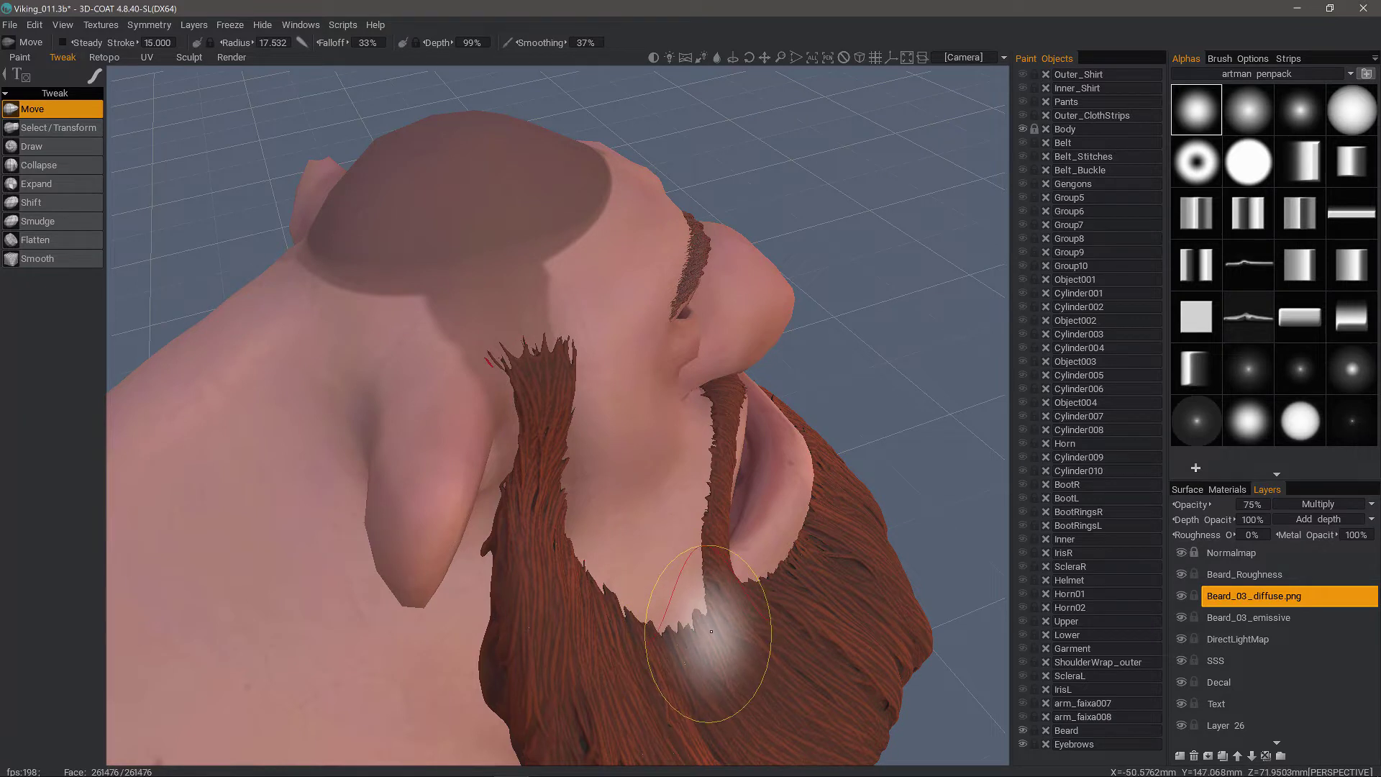
mouse_move(714, 629)
right_mouse_down()
mouse_move(752, 628)
mouse_move(700, 634)
right_mouse_up()
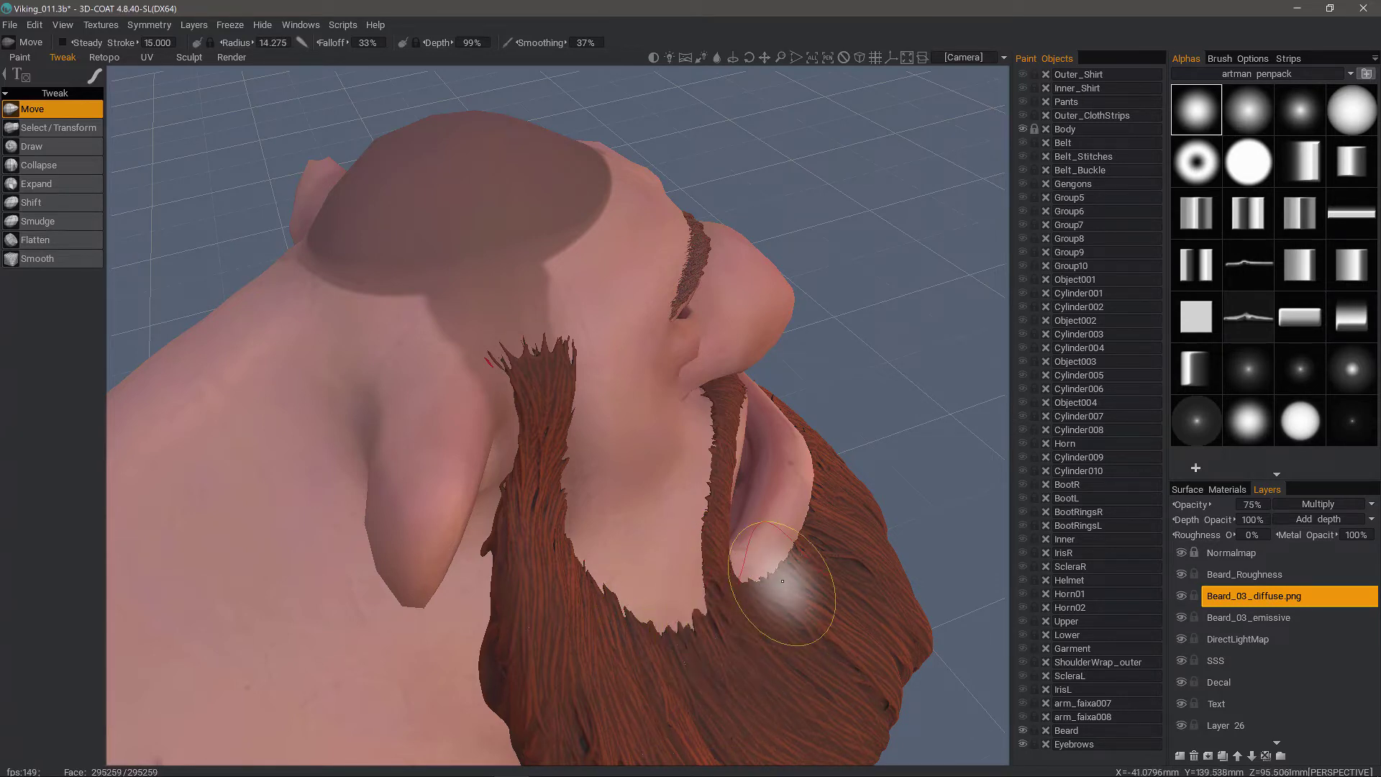
left_click_drag(789, 584, 767, 568, "alt")
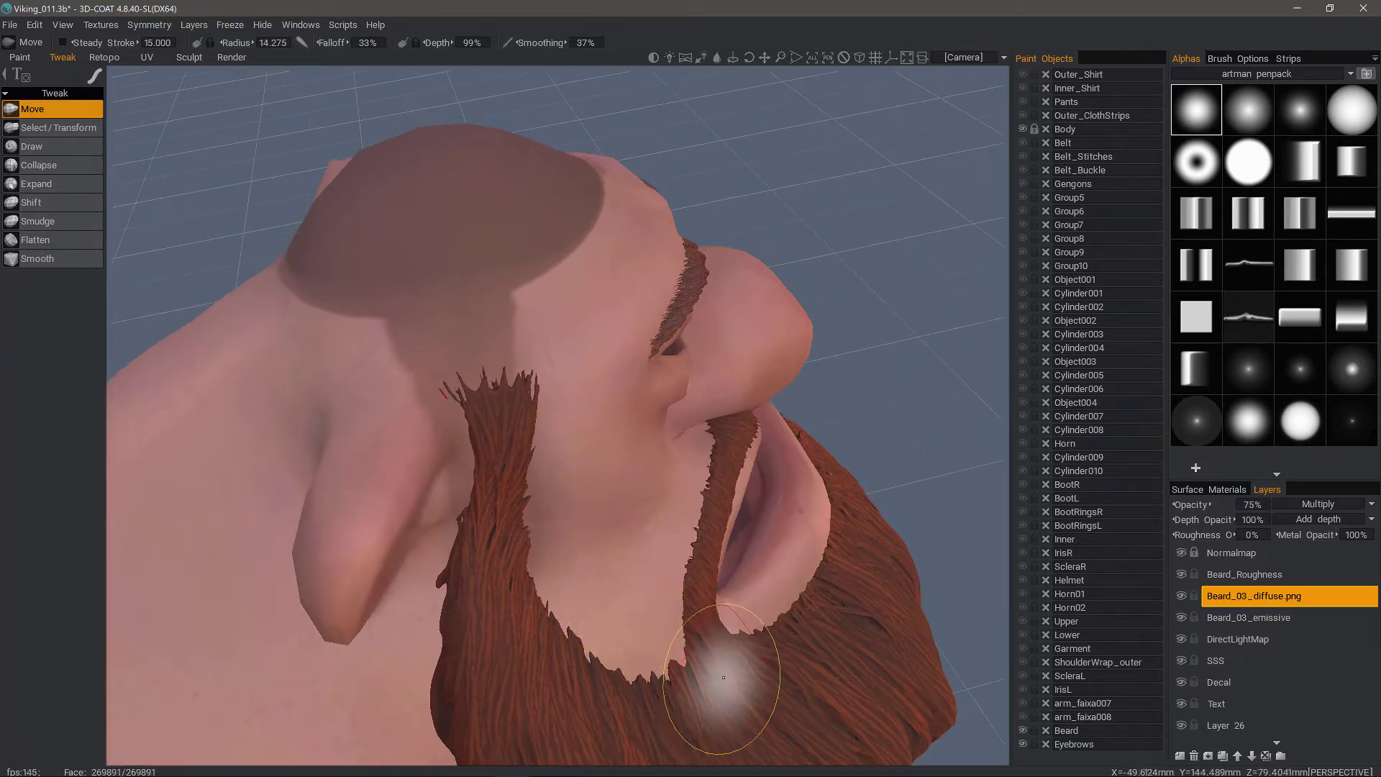
mouse_move(721, 682)
right_mouse_down()
mouse_move(722, 735)
mouse_move(719, 689)
mouse_move(719, 702)
mouse_move(731, 695)
right_mouse_up()
left_click_drag(806, 605, 792, 527, "alt")
right_click_drag(792, 527, 734, 422, "alt")
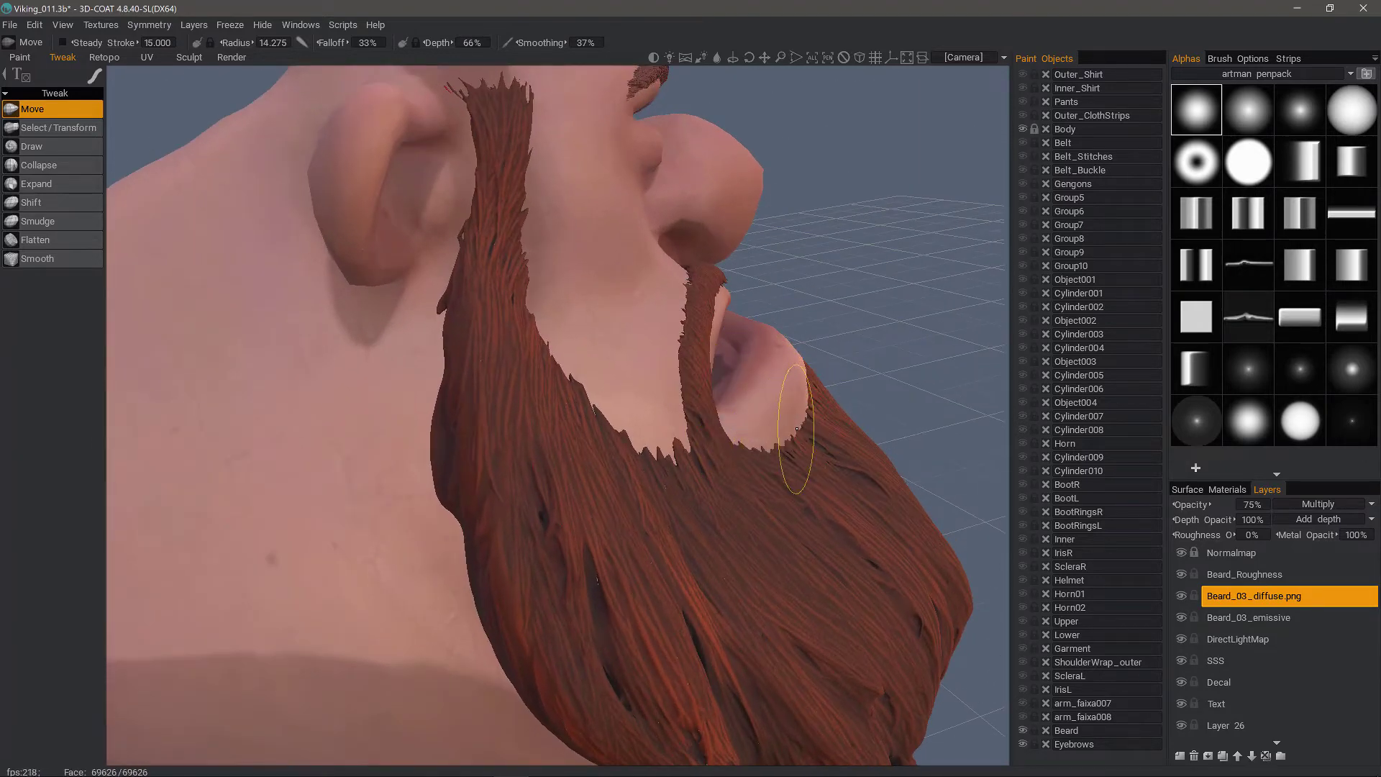
mouse_move(798, 425)
left_mouse_down("alt")
mouse_move(493, 462)
mouse_move(585, 395)
left_mouse_up("alt")
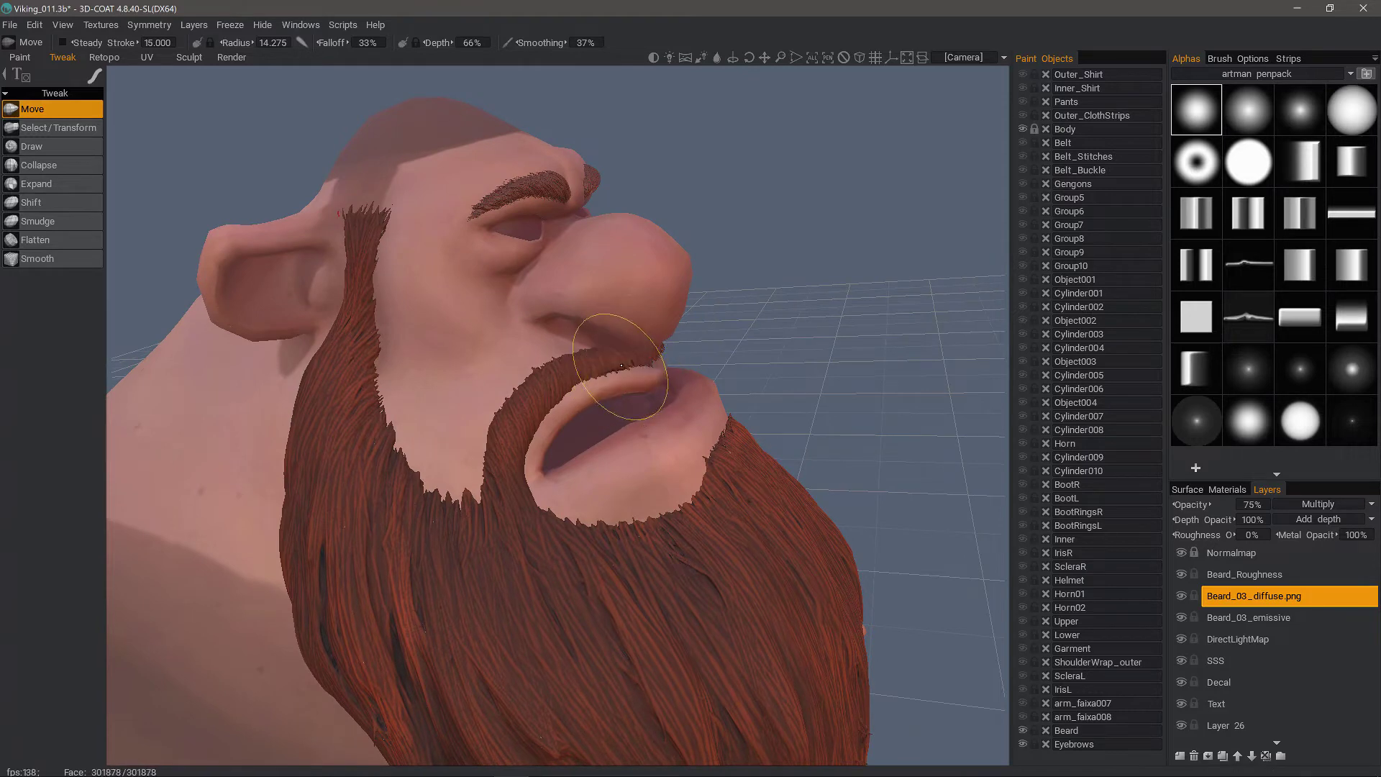
- Enable mirror symmetry across the X axis with the symmetry plane shown
right_click(623, 368)
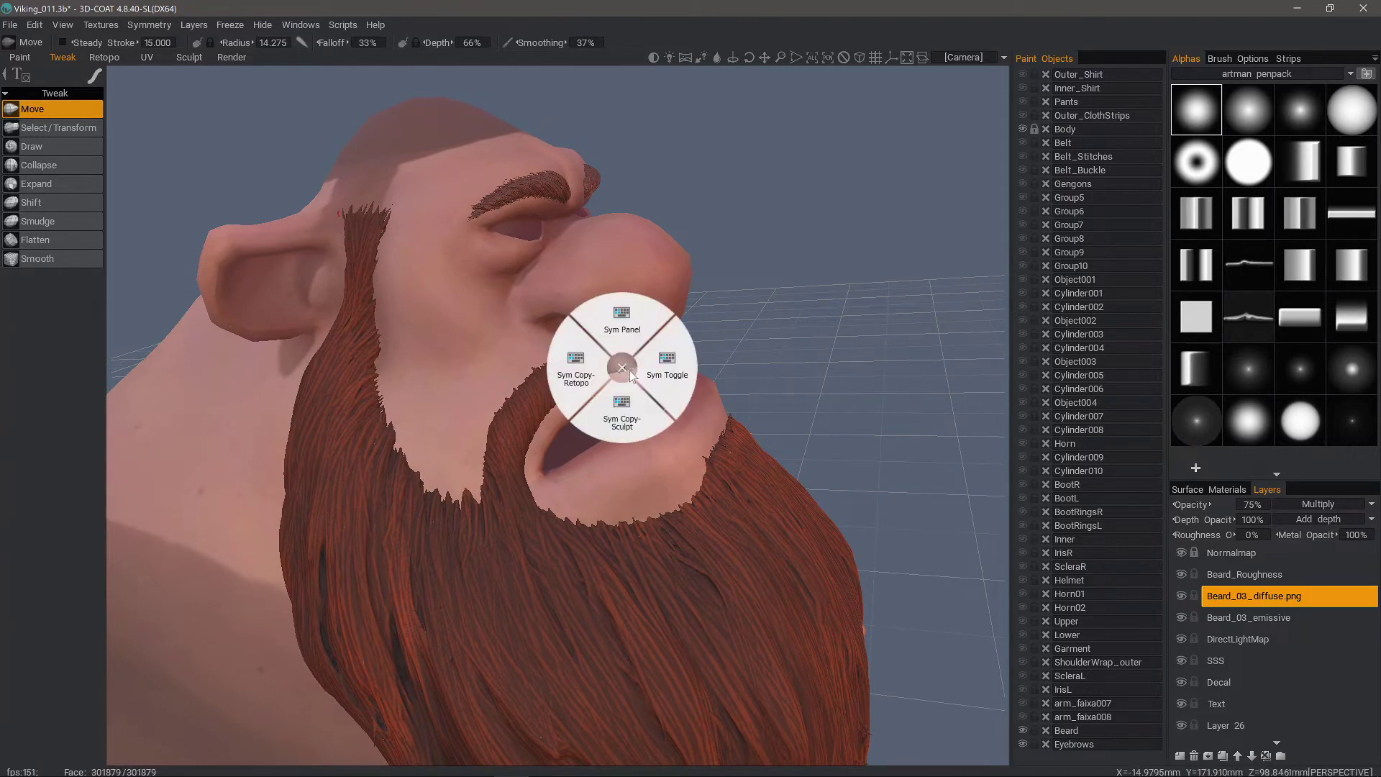
left_click(624, 333)
left_click(591, 266)
- Fit the moustache to the upper lip and mouth corner with the Move brush at a radius of about 8
mouse_move(662, 442)
left_mouse_down("alt")
mouse_move(630, 467)
mouse_move(646, 466)
left_mouse_up("alt")
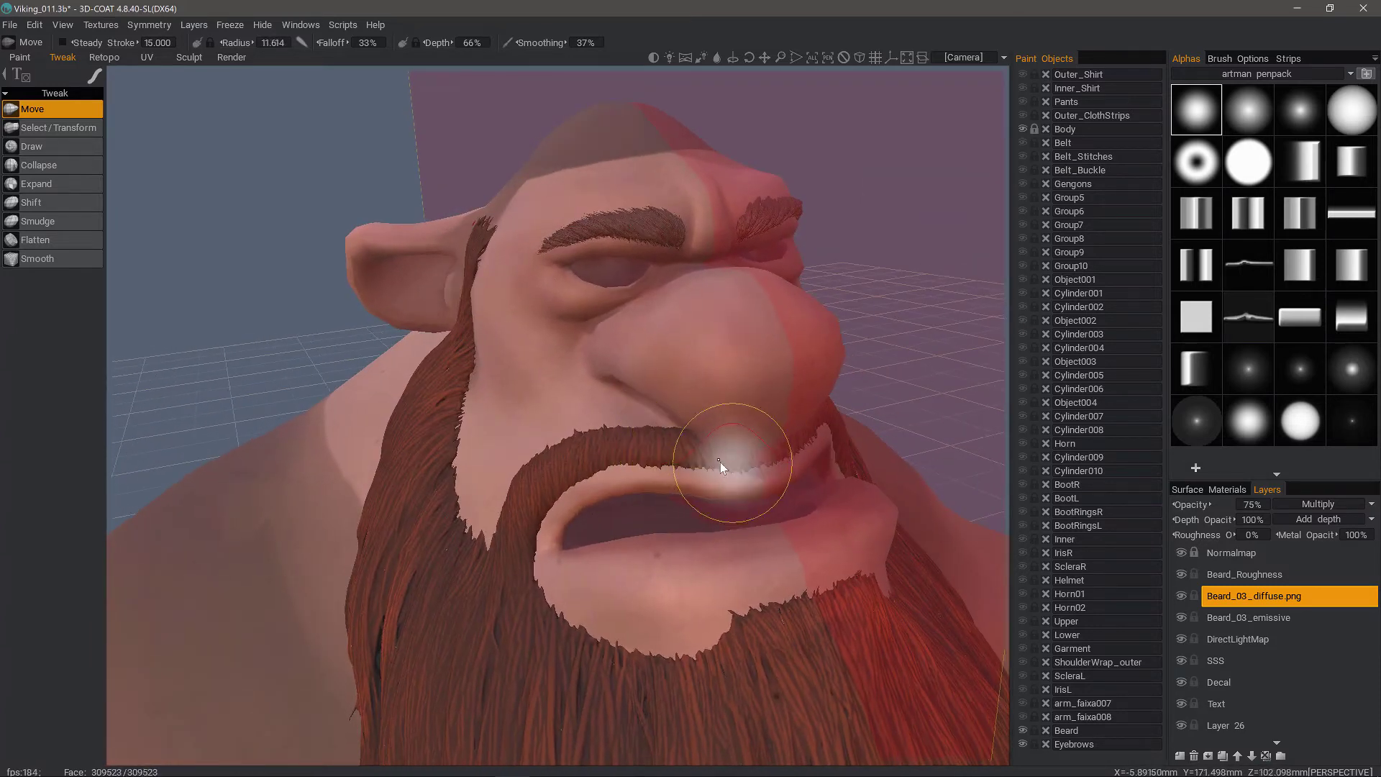
key("[")
mouse_move(750, 467)
left_mouse_down()
mouse_move(748, 400)
mouse_move(786, 369)
mouse_move(755, 359)
mouse_move(711, 383)
left_mouse_up()
middle_click_drag(711, 383, 703, 382, "alt")
right_click_drag(703, 383, 692, 384)
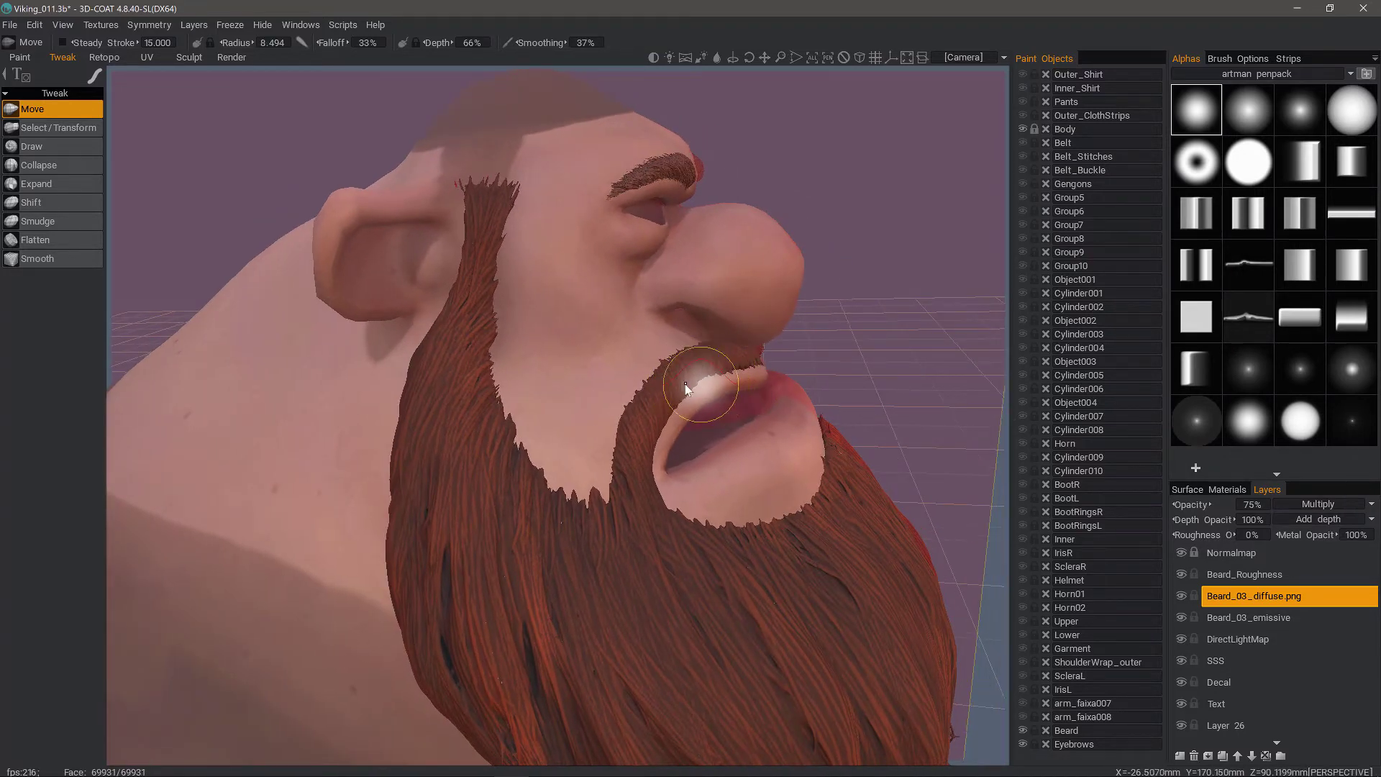
left_click_drag(703, 385, 687, 397)
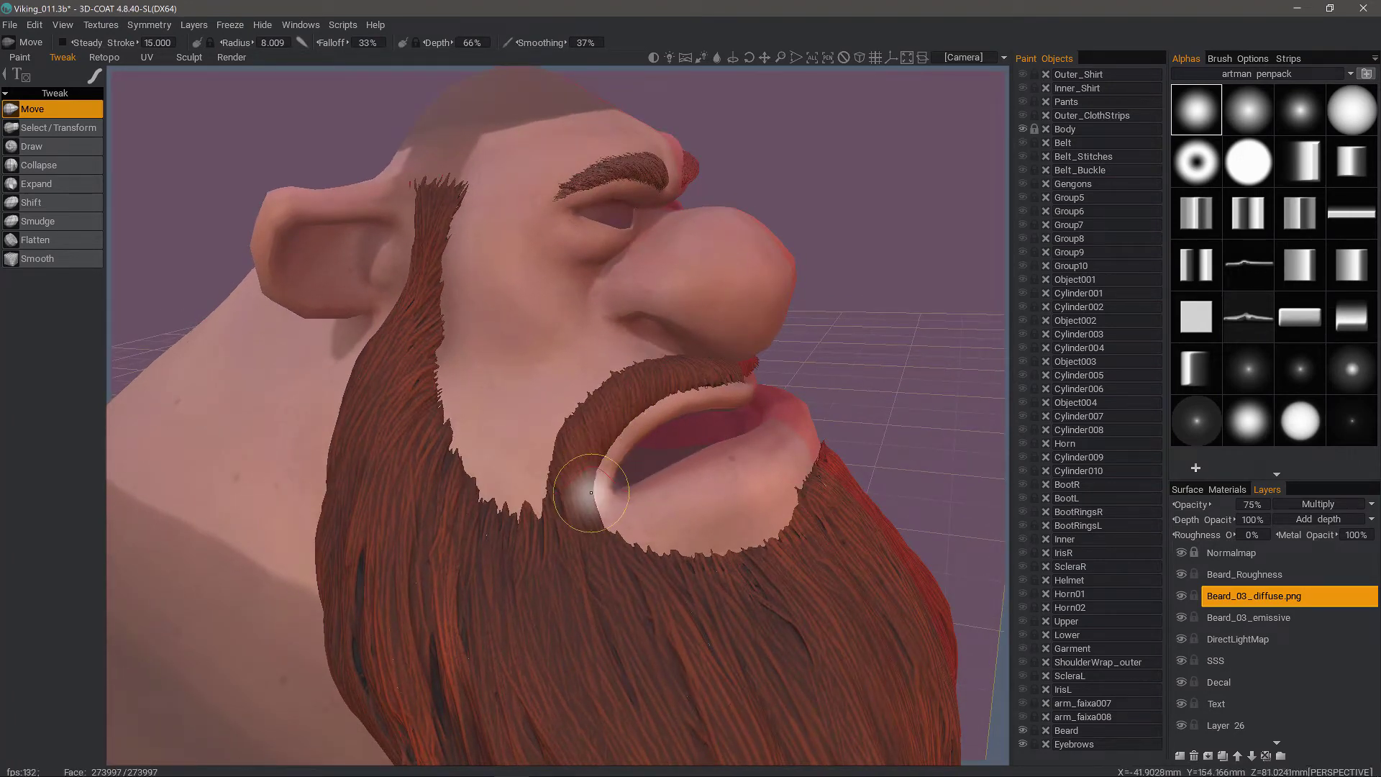
- Hide the symmetry plane while keeping X-axis symmetry enabled
right_click_drag(591, 493, 536, 545, "alt")
left_click_drag(536, 546, 460, 475, "alt")
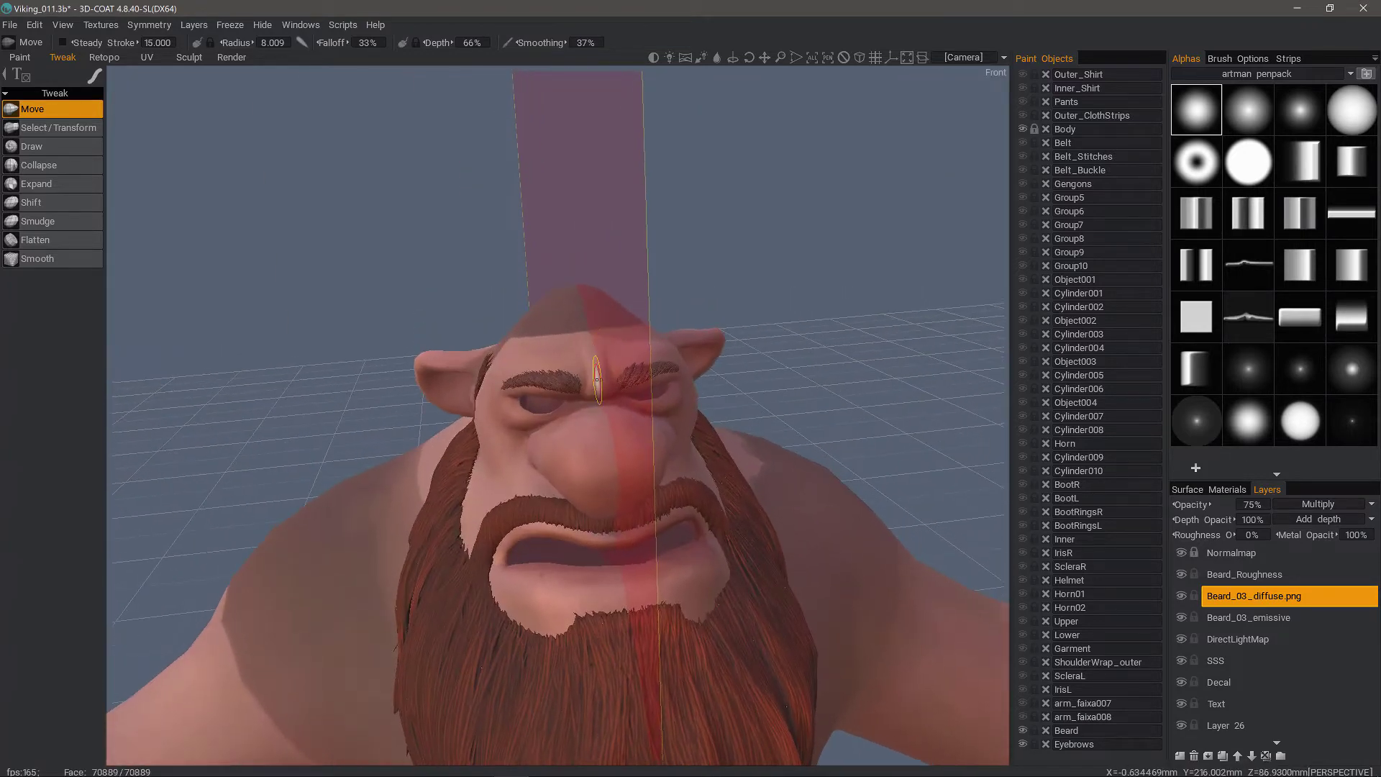
right_click_drag(460, 475, 507, 421, "alt")
right_click(517, 417)
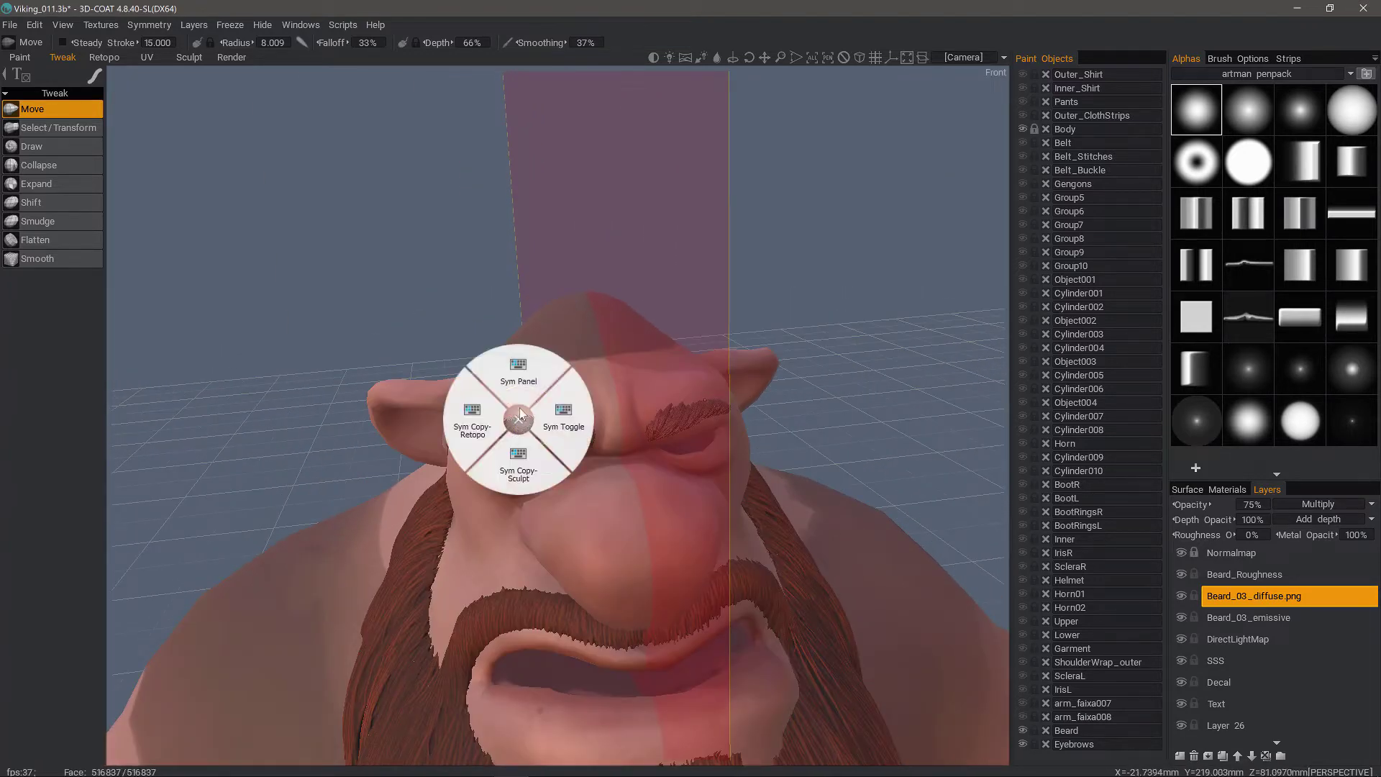
left_click(515, 381)
left_click(468, 321)
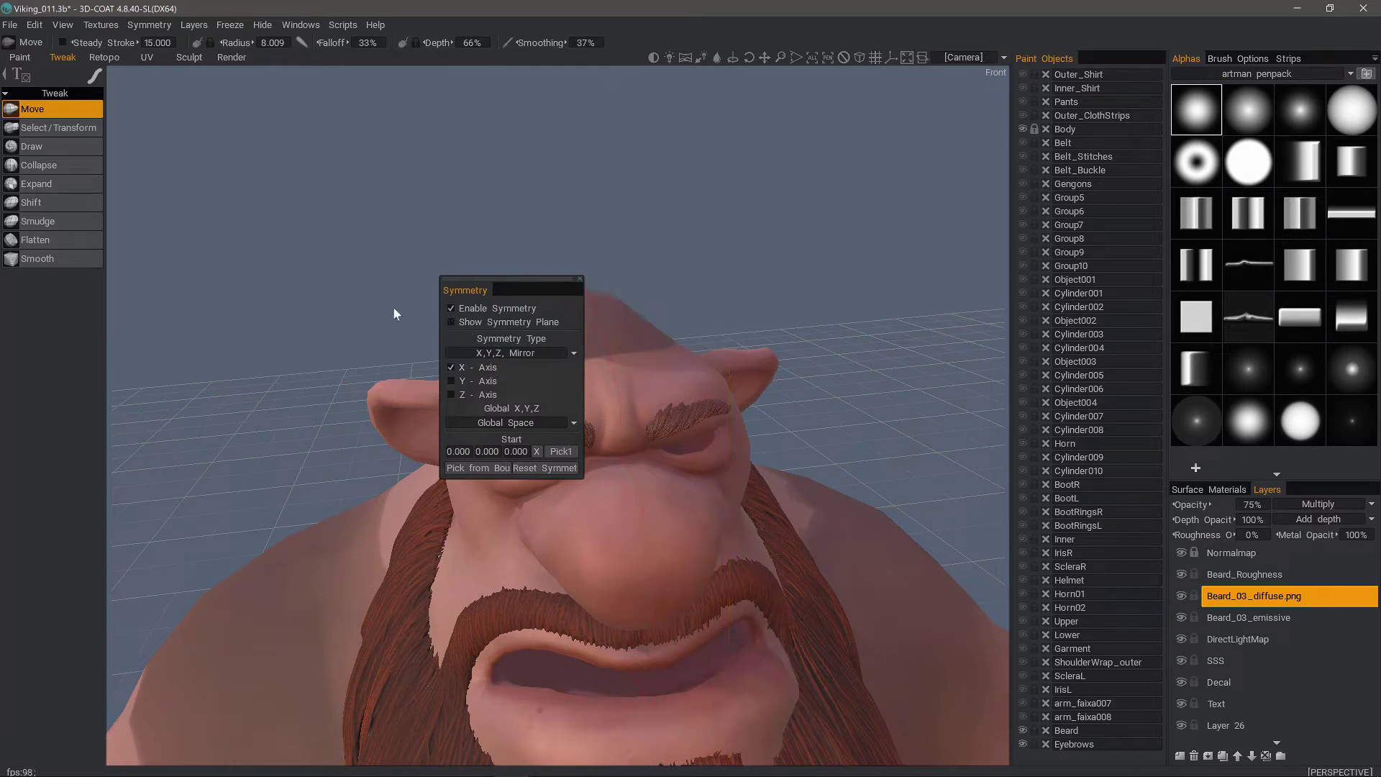
- Adjust the eyebrow against the brow ridge with the Move brush at radius 6.967
left_click_drag(579, 316, 552, 395, "alt")
right_click_drag(561, 464, 591, 432, "alt")
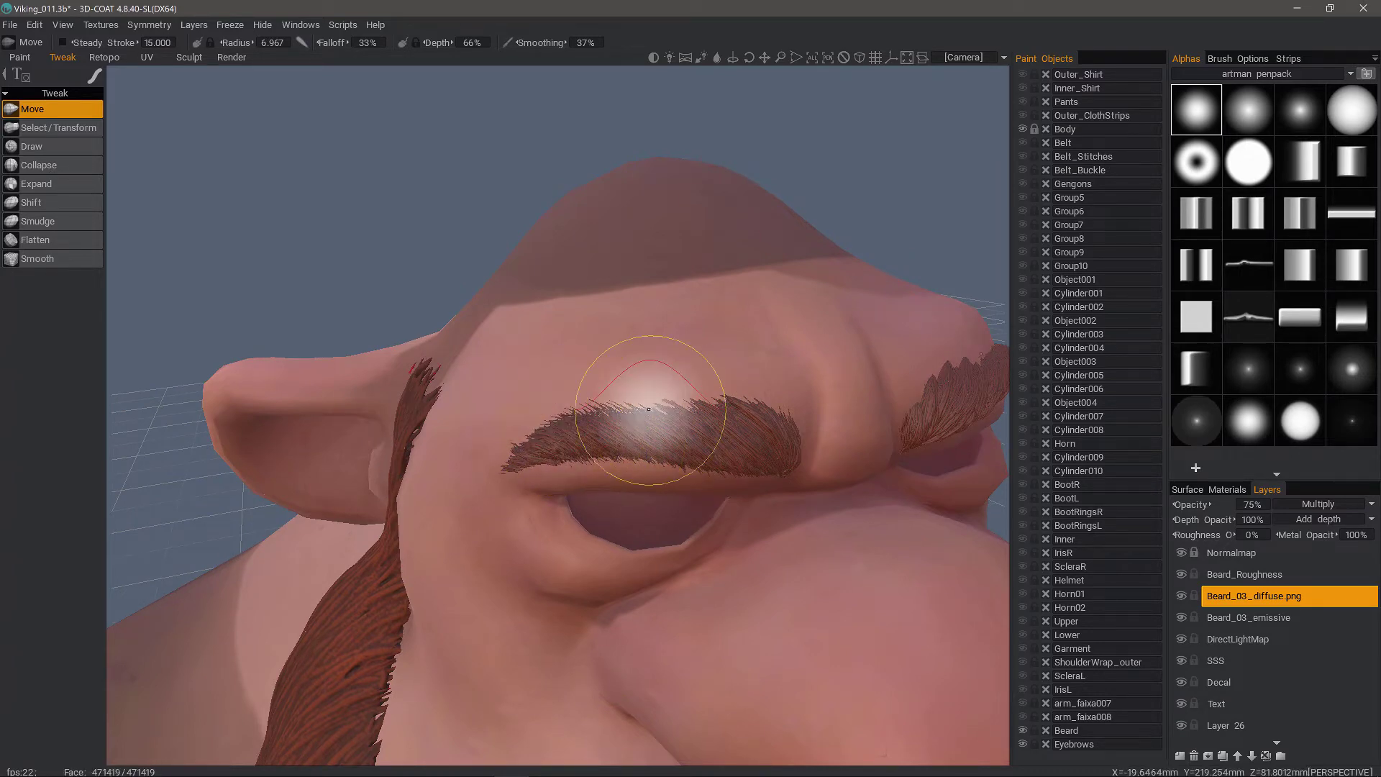
right_click_drag(540, 432, 441, 413, "alt")
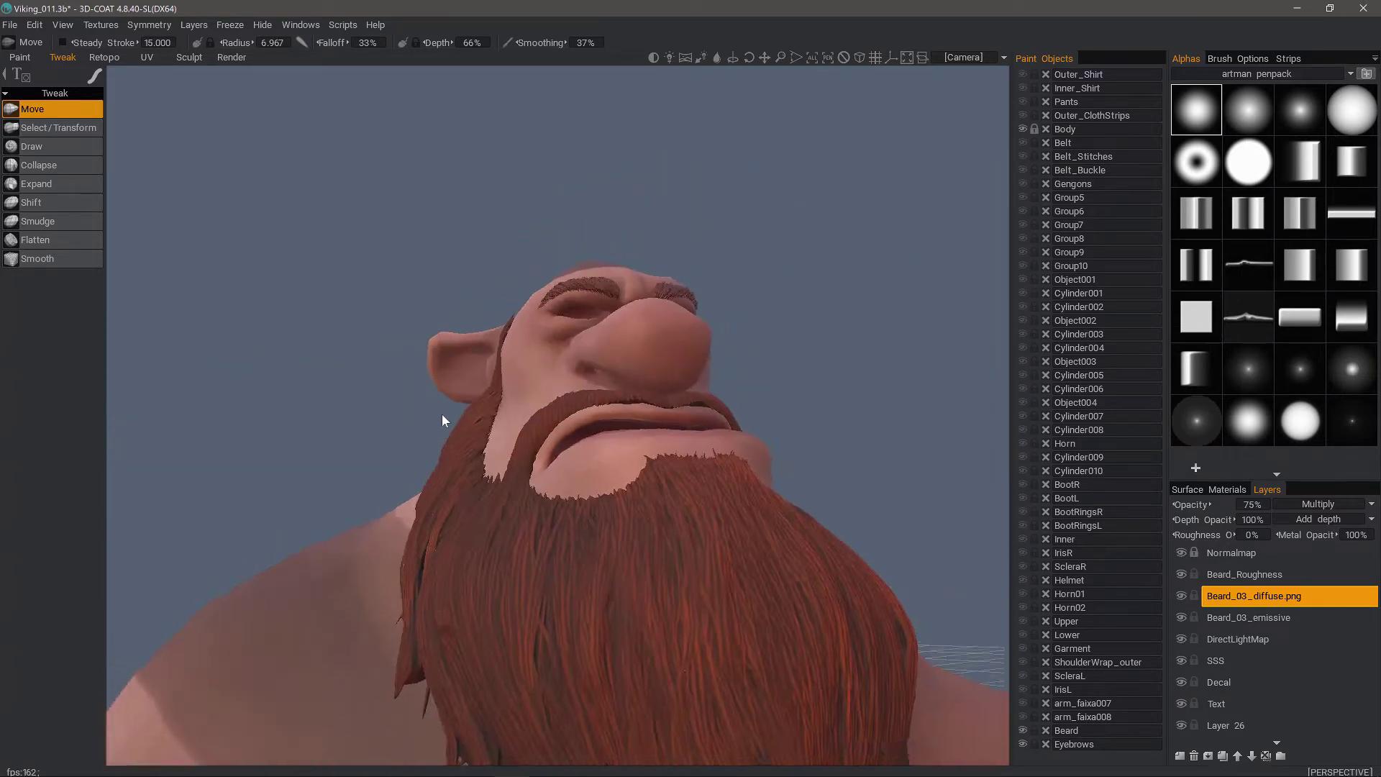
- Inspect how the sideburn meets the ear and temple, and return to the front view
mouse_move(442, 413)
left_mouse_down("alt")
mouse_move(472, 478)
mouse_move(461, 404)
mouse_move(523, 424)
left_mouse_up("alt")
right_click_drag(523, 424, 493, 407, "alt")
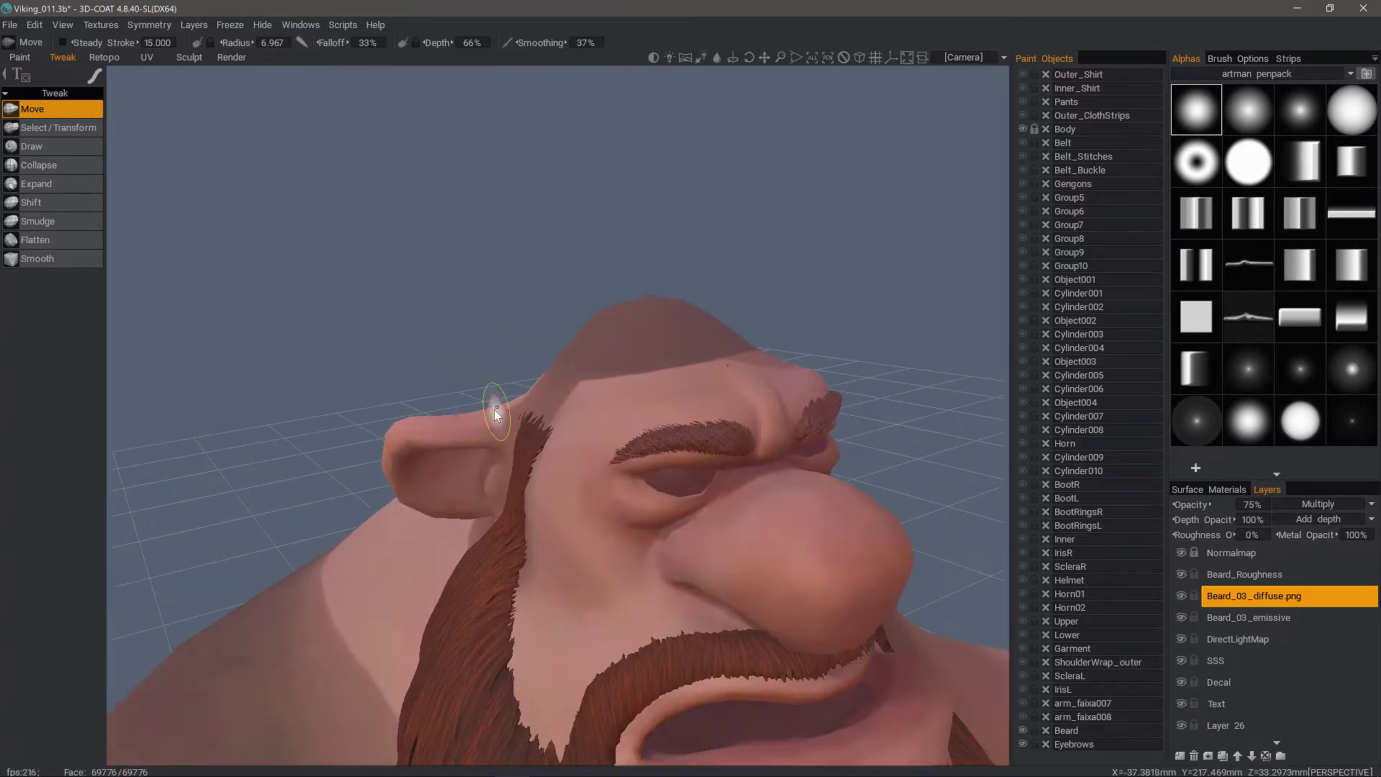
left_click_drag(493, 407, 521, 523, "alt")
right_click_drag(522, 523, 536, 517)
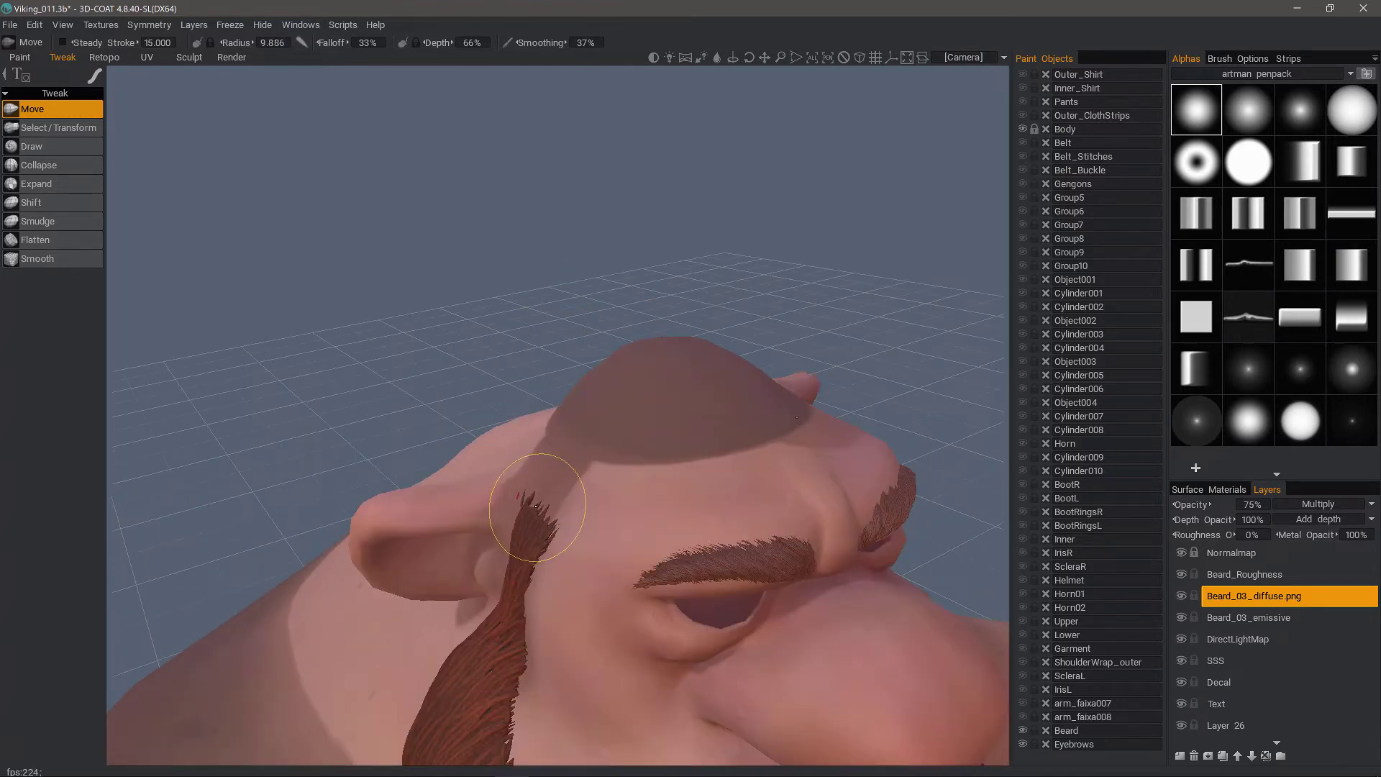
key("KP_1")
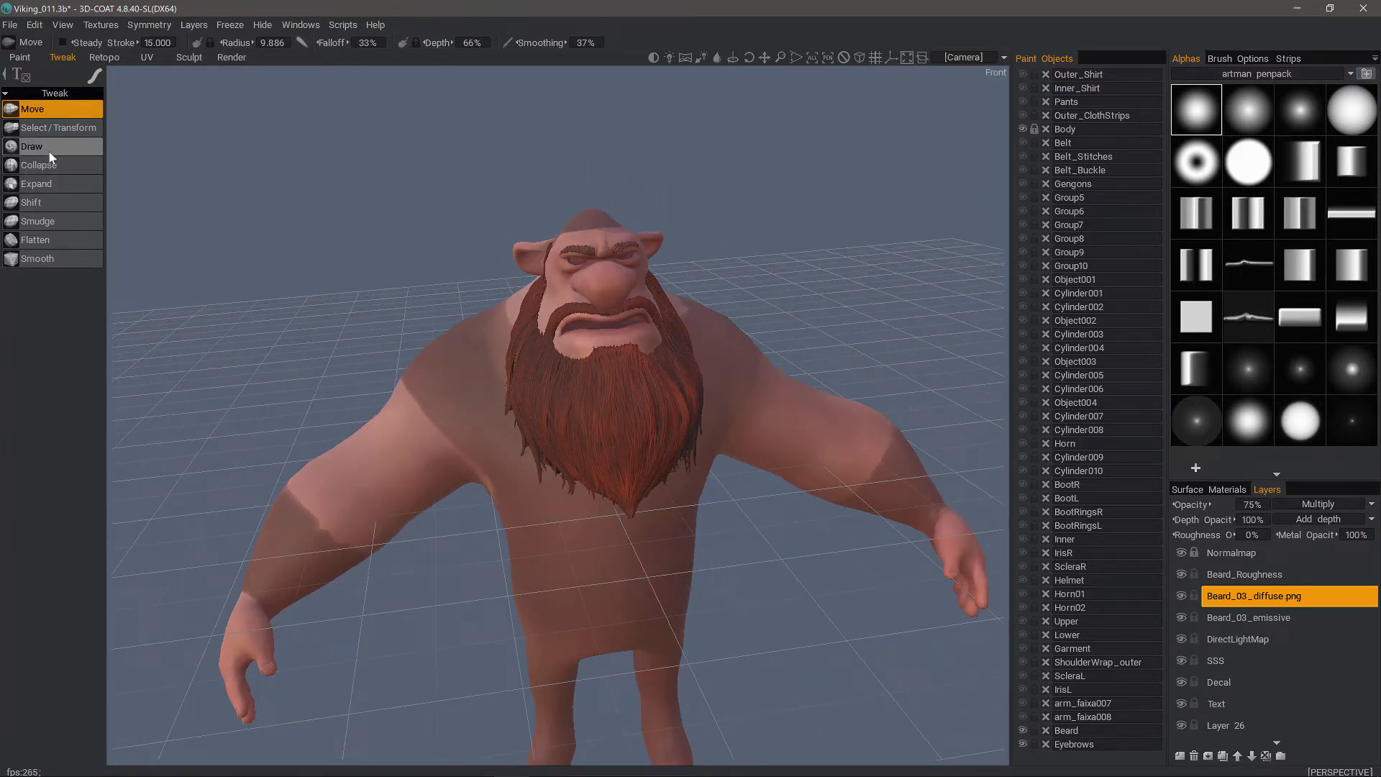
- Activate the Draw tool with a radius of 28.956, unlock the Body and hide the Beard and Eyebrows objects
left_click(57, 148)
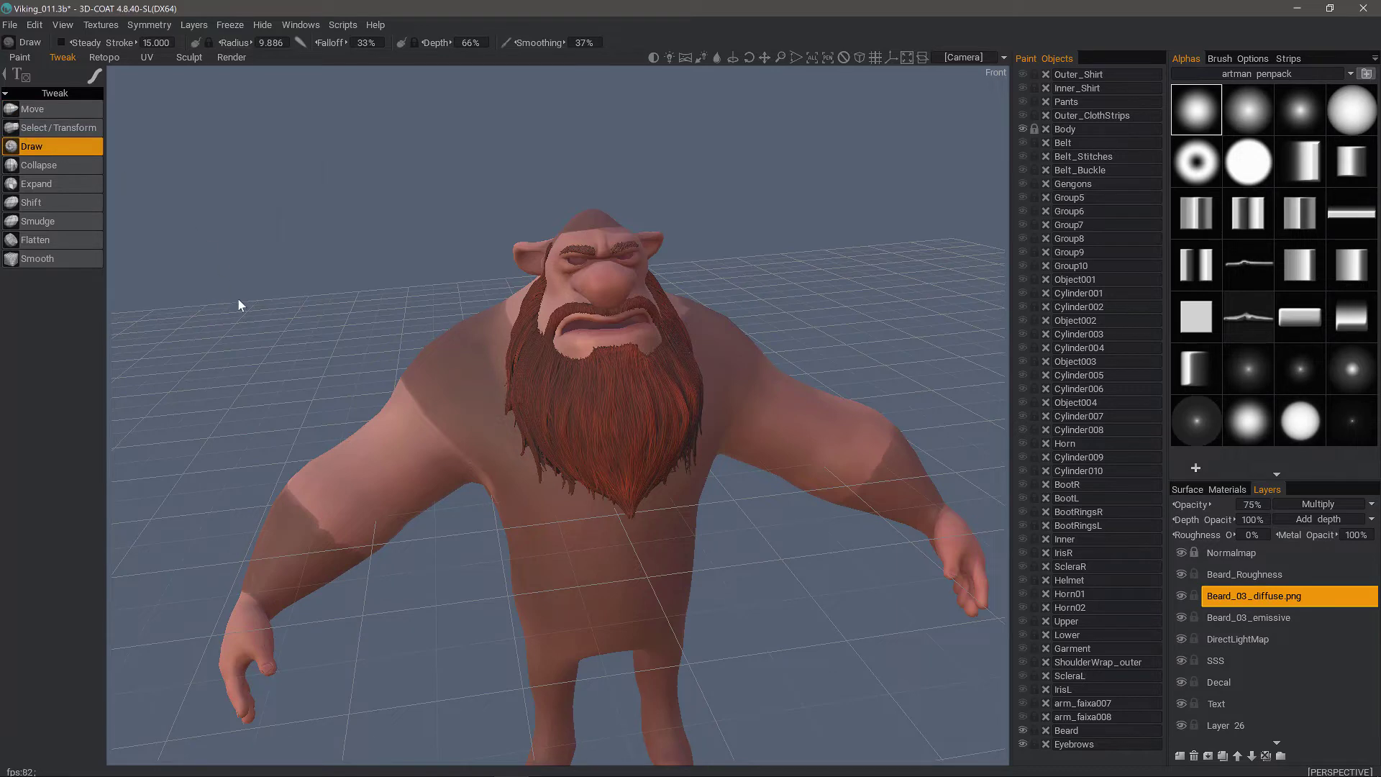
left_click_drag(239, 300, 431, 306)
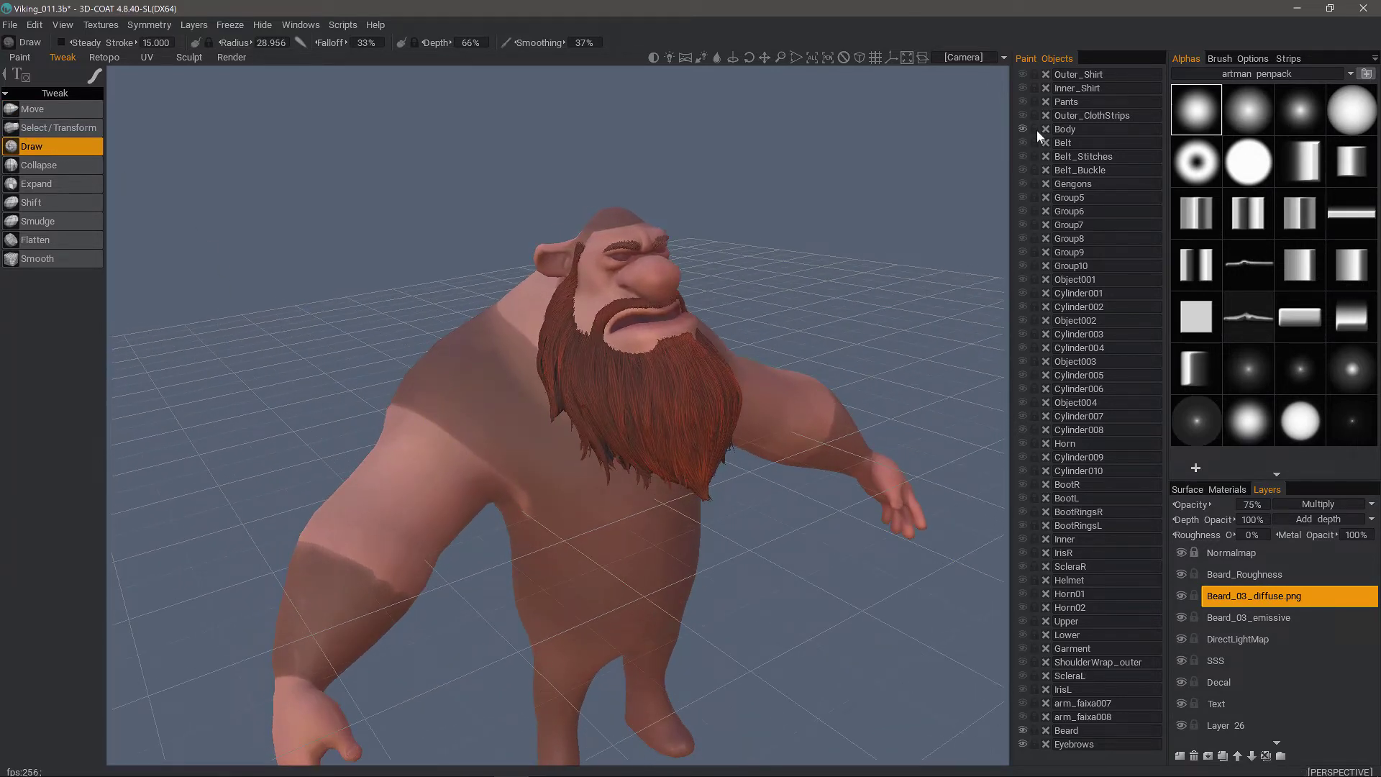
left_click(1022, 730)
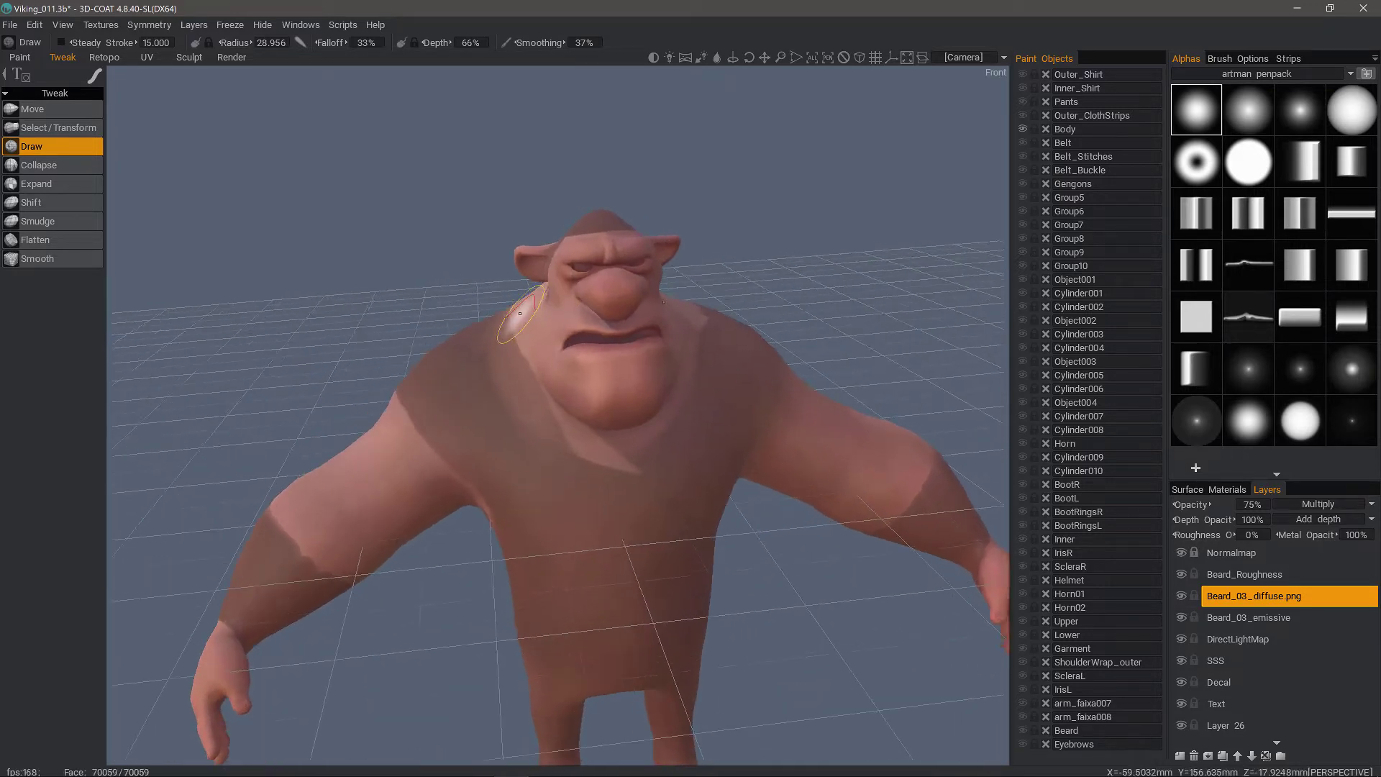
- Show the wireframe over the body mesh
middle_click_drag(519, 314, 416, 431)
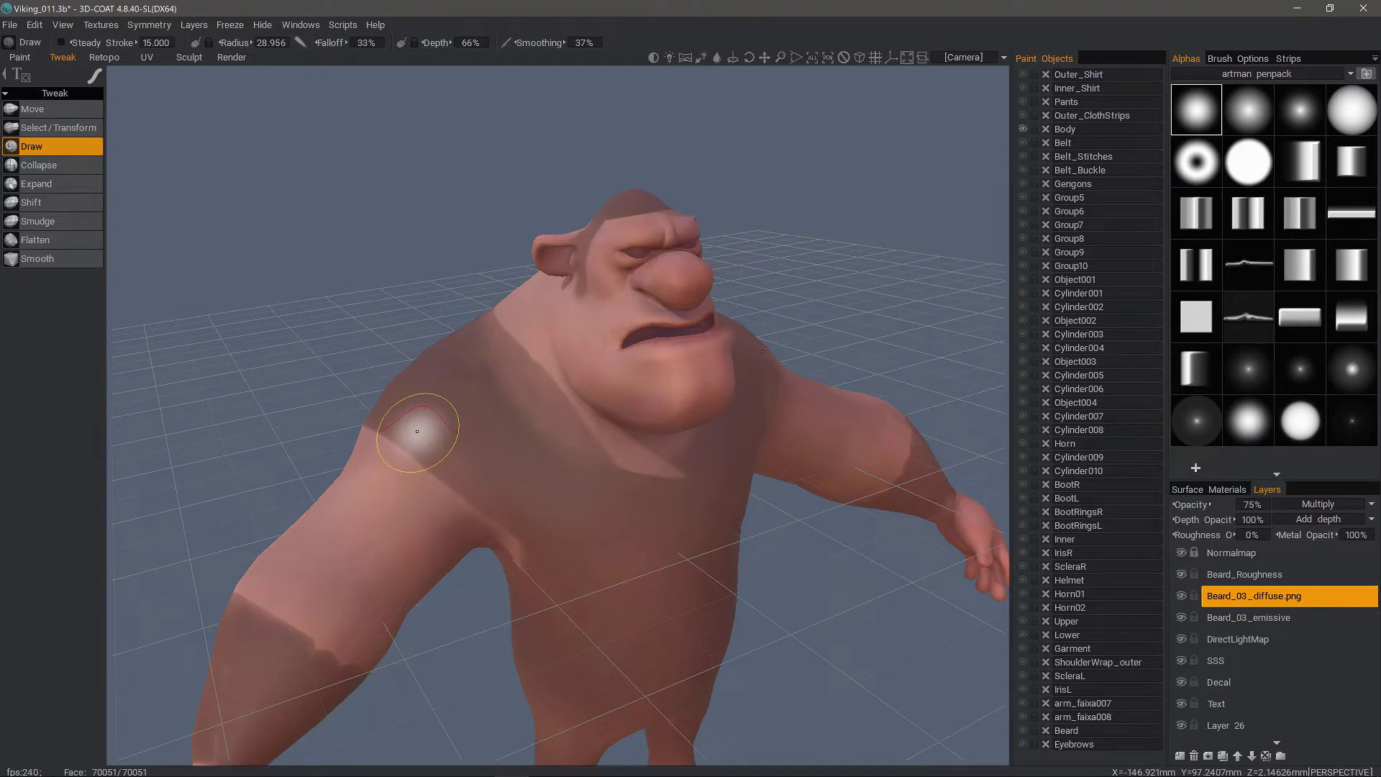
key("w")
mouse_move(417, 432)
left_mouse_down("alt")
mouse_move(327, 443)
mouse_move(430, 305)
left_mouse_up("alt")
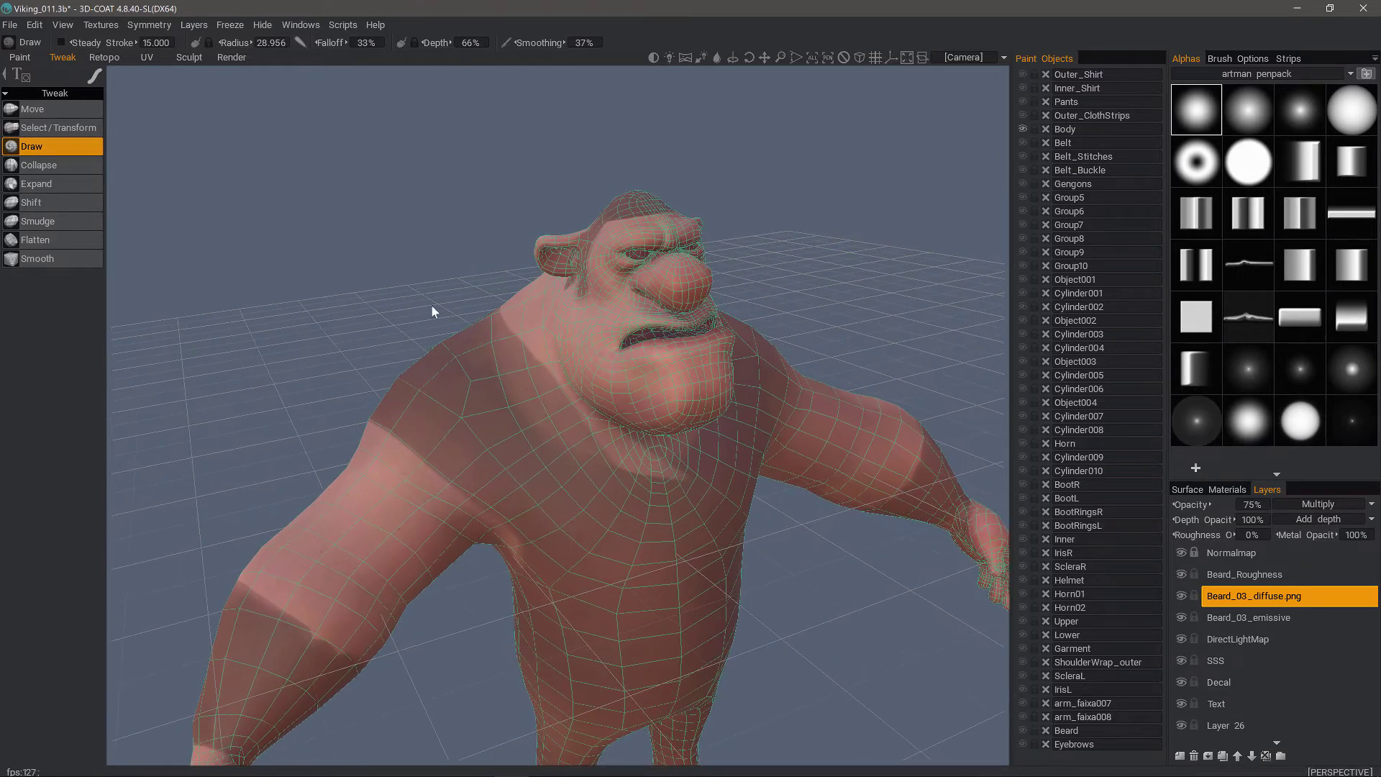
left_click_drag(429, 434, 471, 428, "alt")
middle_click_drag(496, 431, 502, 536)
left_click_drag(502, 536, 530, 428, "alt")
mouse_move(530, 429)
right_mouse_down("alt")
mouse_move(570, 499)
mouse_move(628, 499)
right_mouse_up("alt")
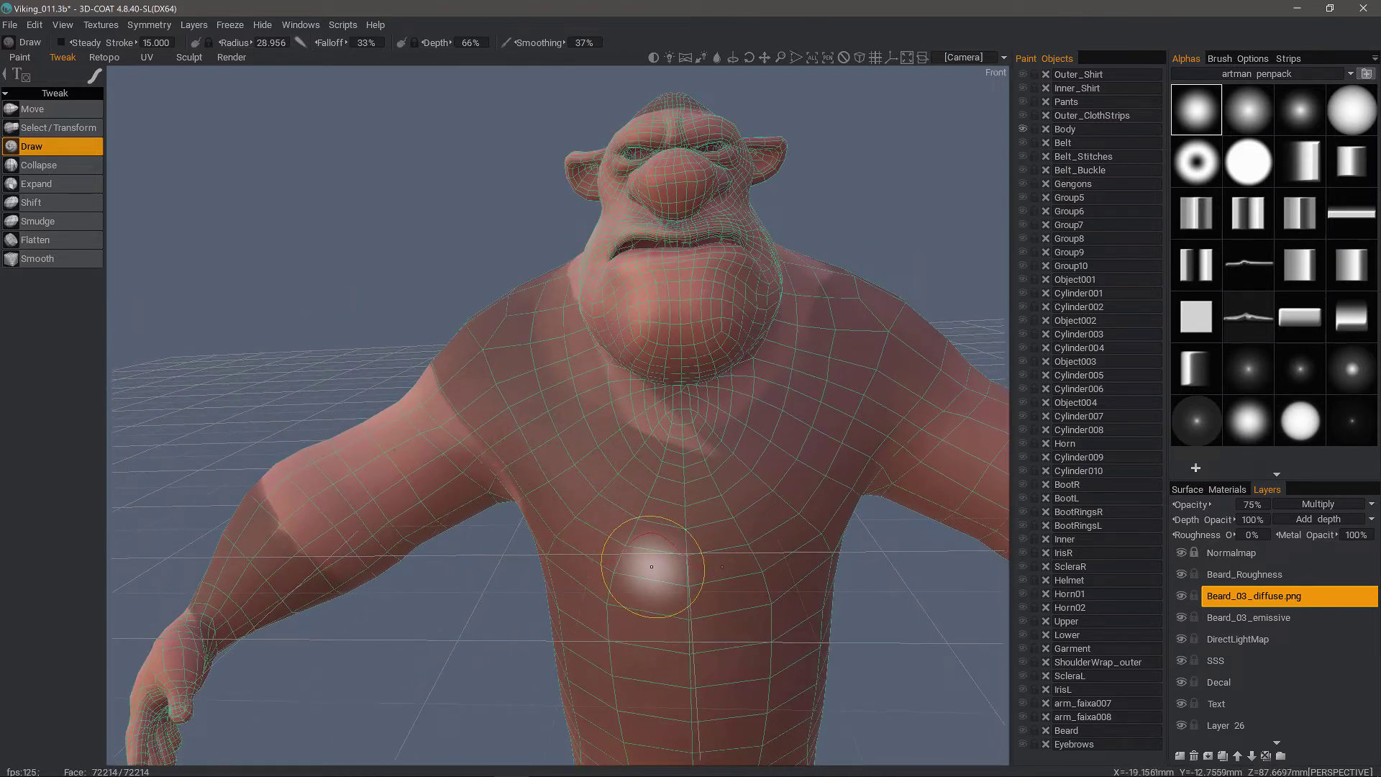
- Try a Draw stroke across the chest at 66% depth and undo it
mouse_move(656, 572)
left_mouse_down()
mouse_move(564, 493)
mouse_move(572, 504)
left_mouse_up()
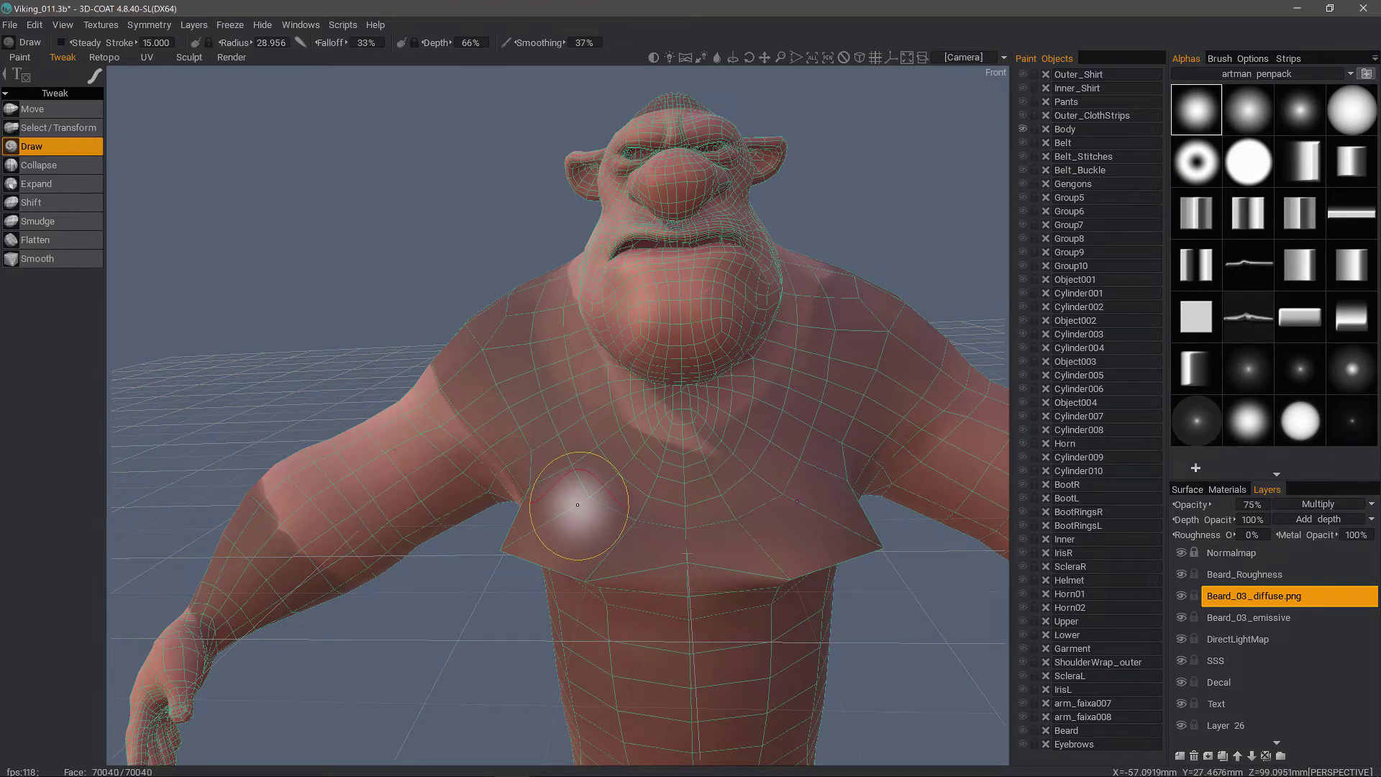
key("ctrl+z")
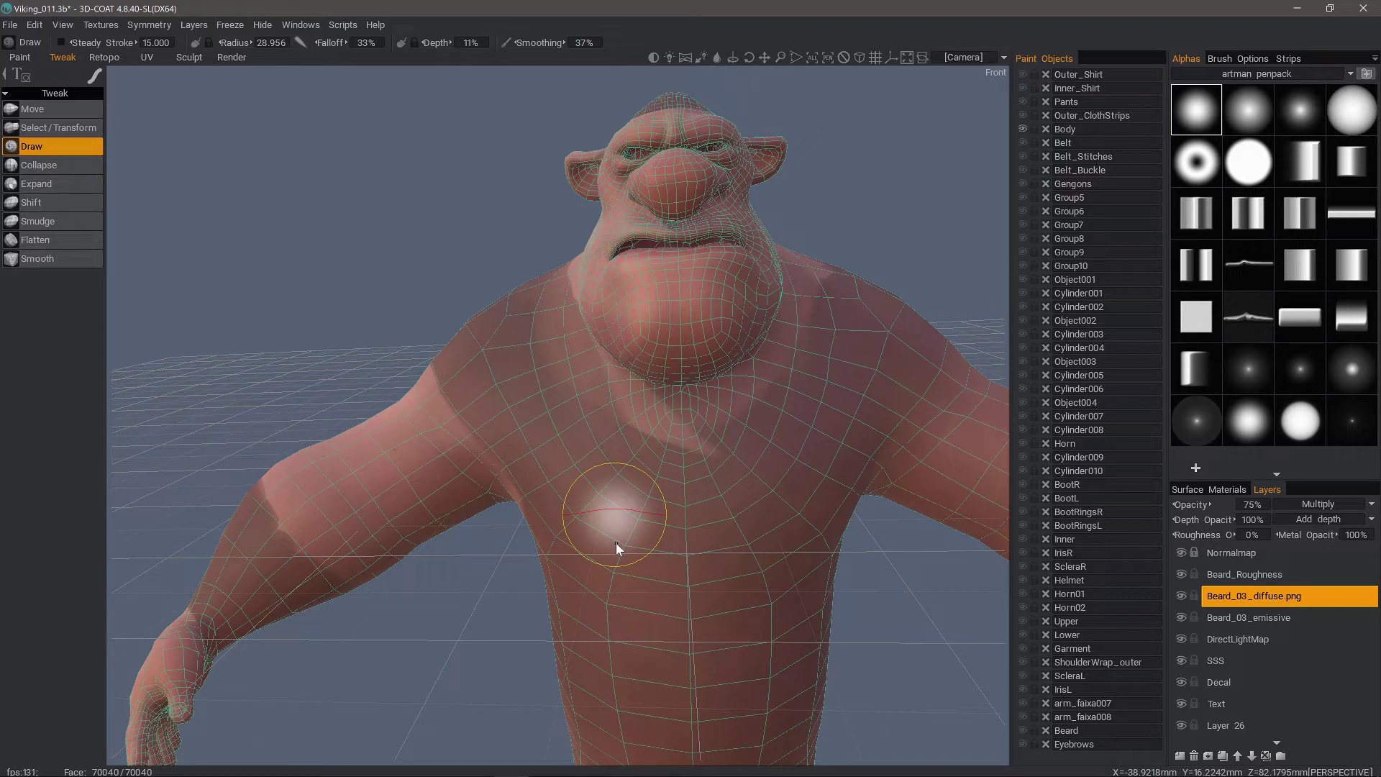
- Lower the Draw brush depth to 14% and choose a different brush stroke mode
right_click_drag(615, 542, 615, 538)
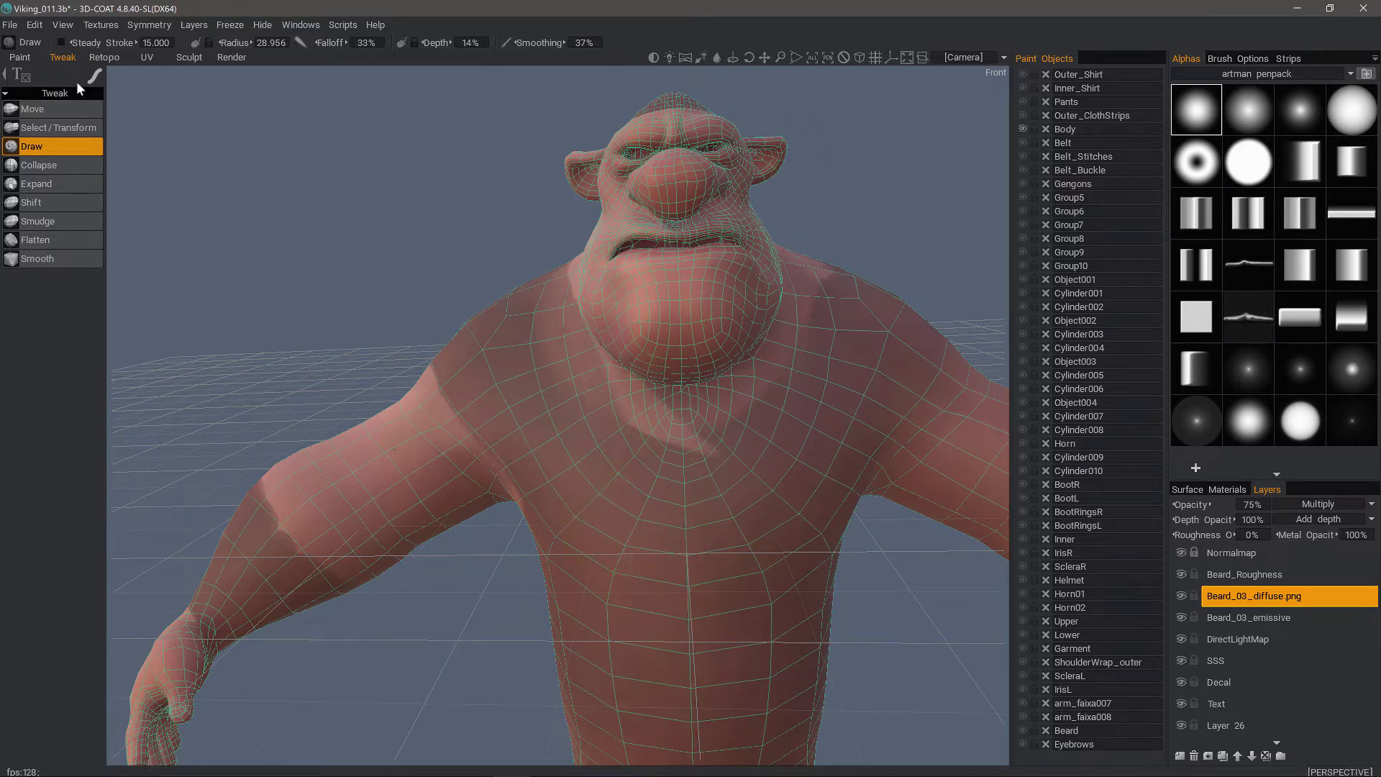
mouse_move(92, 84)
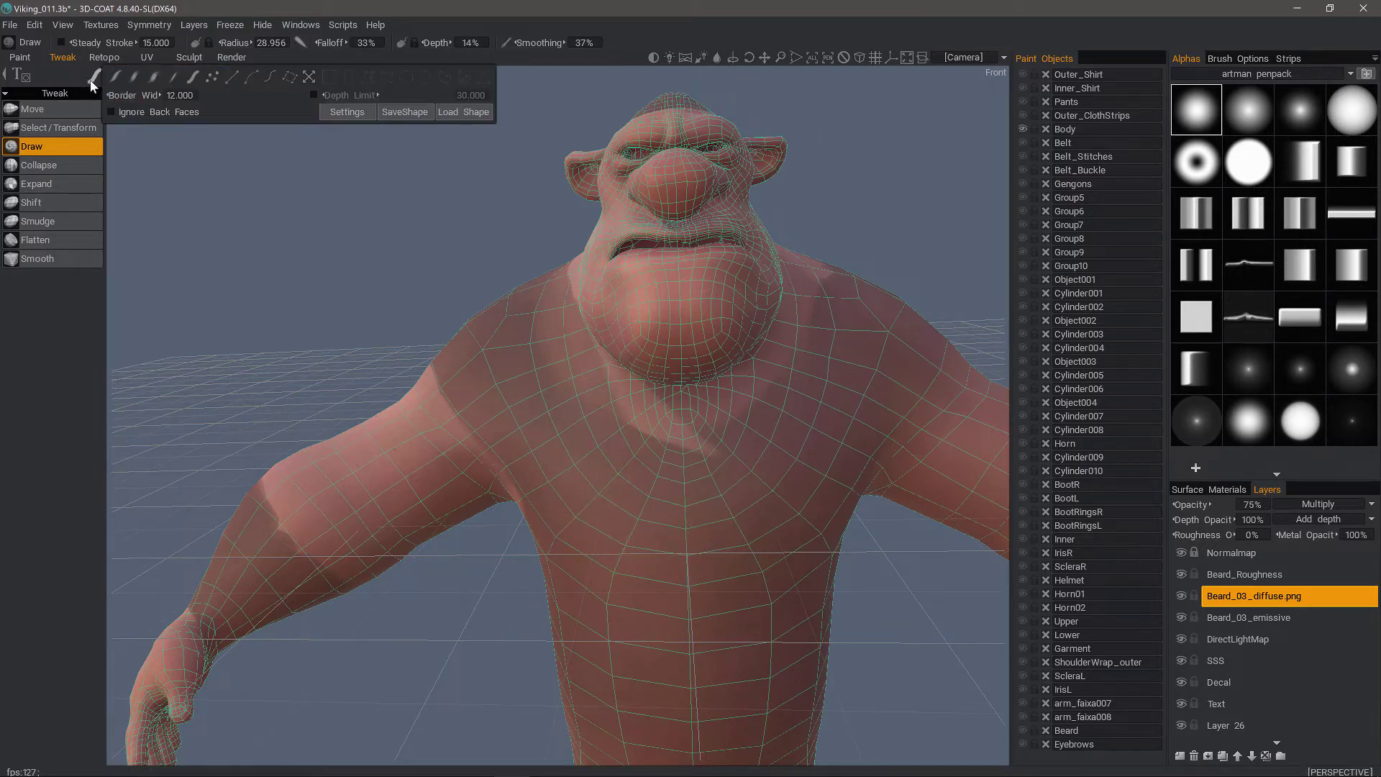
left_click(135, 78)
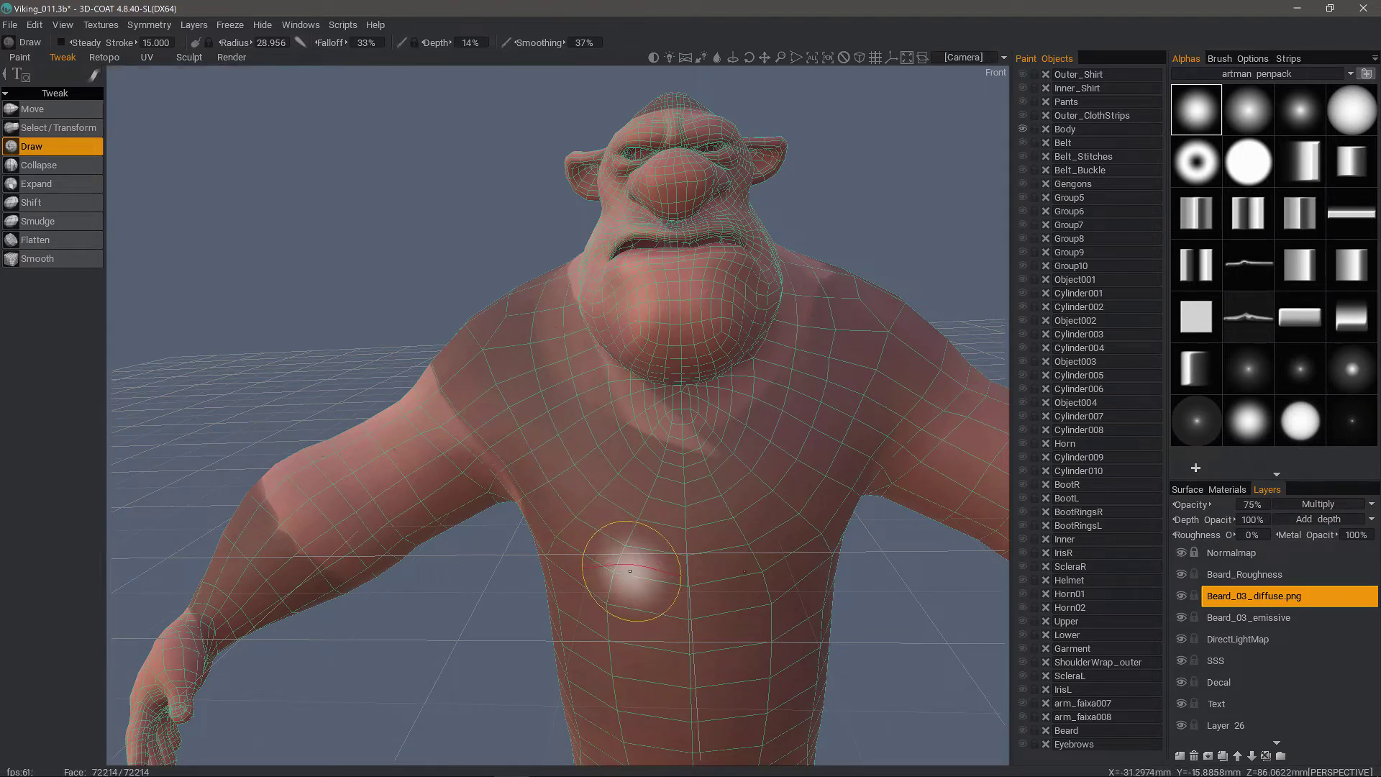
- Build up the chest with gentle Draw strokes at 14% depth and enlarge the brush radius to 37.100
mouse_move(584, 523)
left_mouse_down()
mouse_move(564, 503)
mouse_move(582, 548)
mouse_move(656, 567)
mouse_move(568, 517)
left_mouse_up()
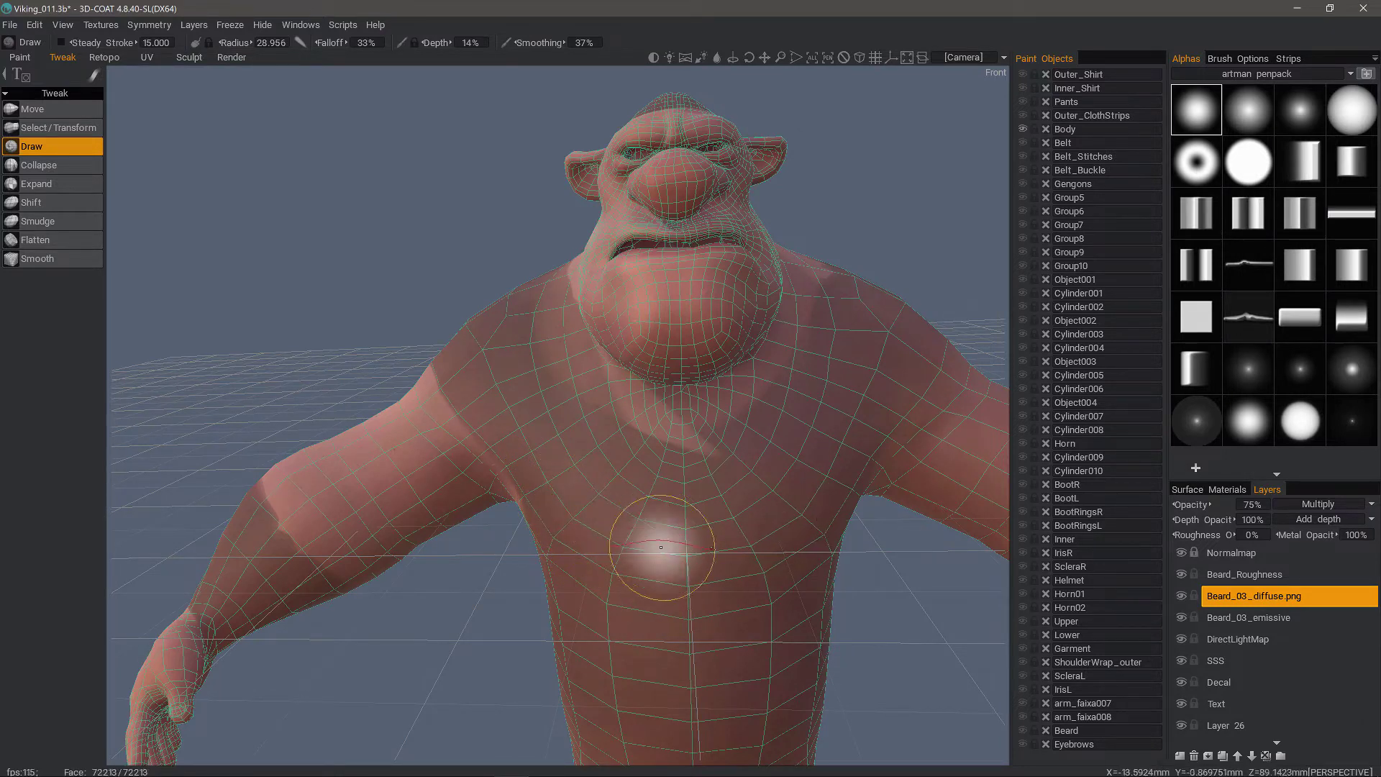
mouse_move(657, 549)
left_mouse_down()
mouse_move(541, 494)
mouse_move(639, 564)
left_mouse_up()
mouse_move(546, 465)
left_mouse_down()
mouse_move(654, 556)
mouse_move(623, 544)
mouse_move(619, 409)
left_mouse_up()
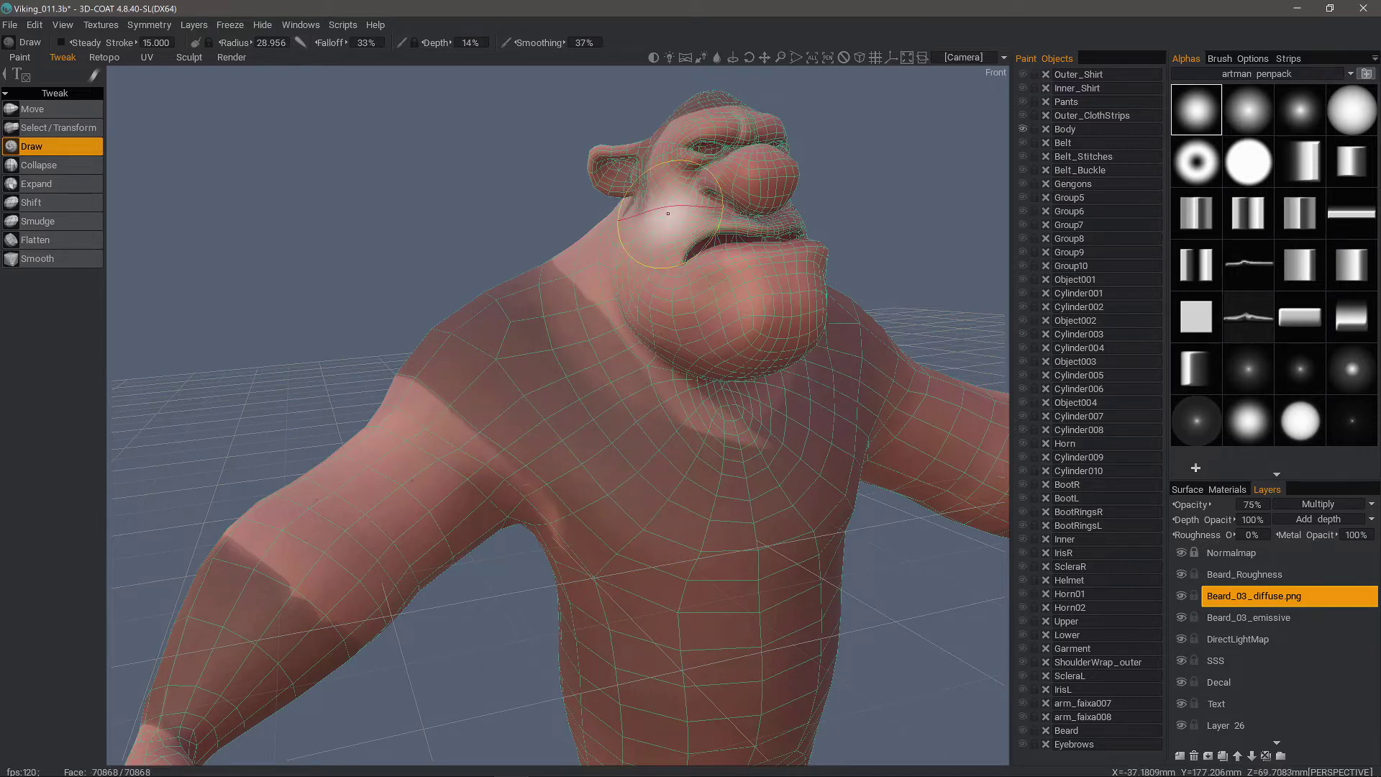
mouse_move(662, 324)
left_mouse_down("alt")
mouse_move(631, 378)
mouse_move(683, 400)
left_mouse_up("alt")
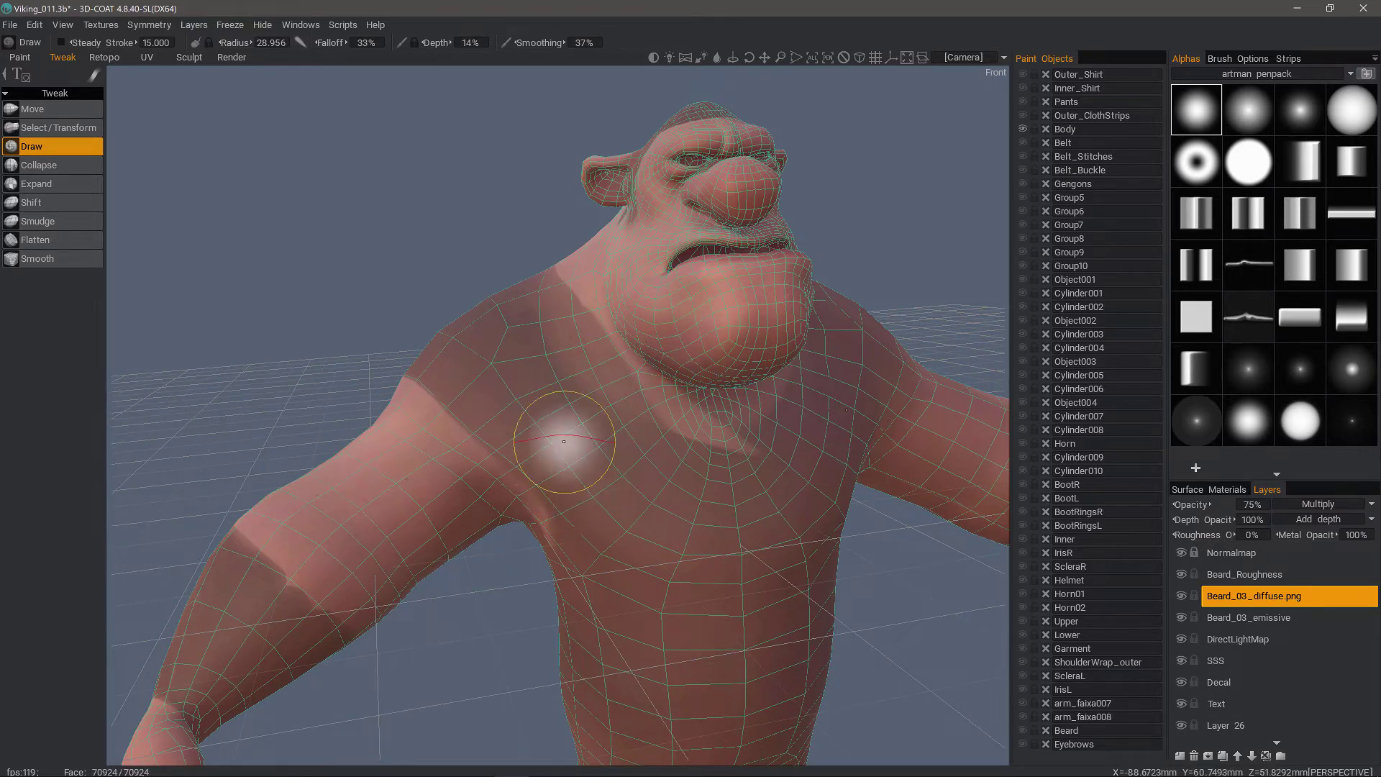
mouse_move(564, 441)
left_mouse_down()
mouse_move(478, 456)
mouse_move(531, 434)
left_mouse_up()
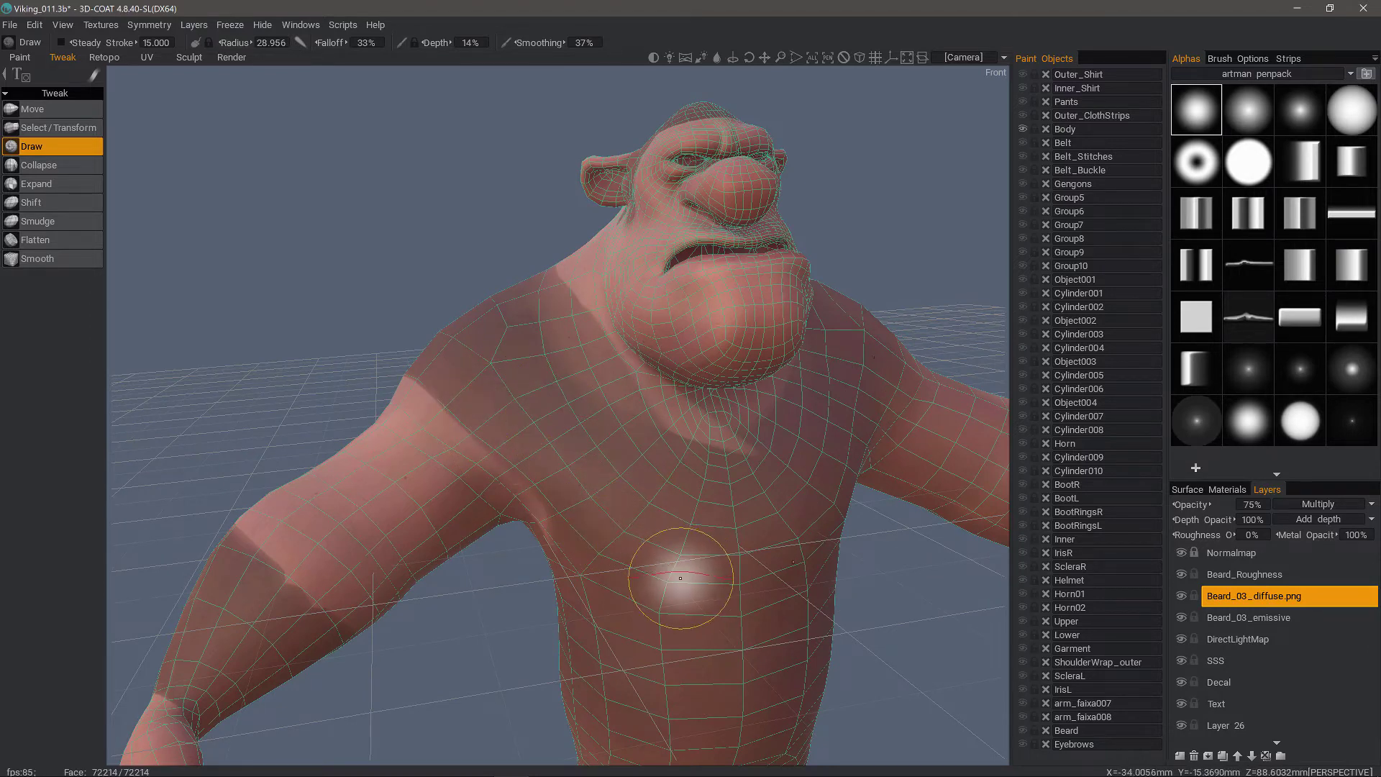
left_click_drag(584, 322, 576, 333, "alt")
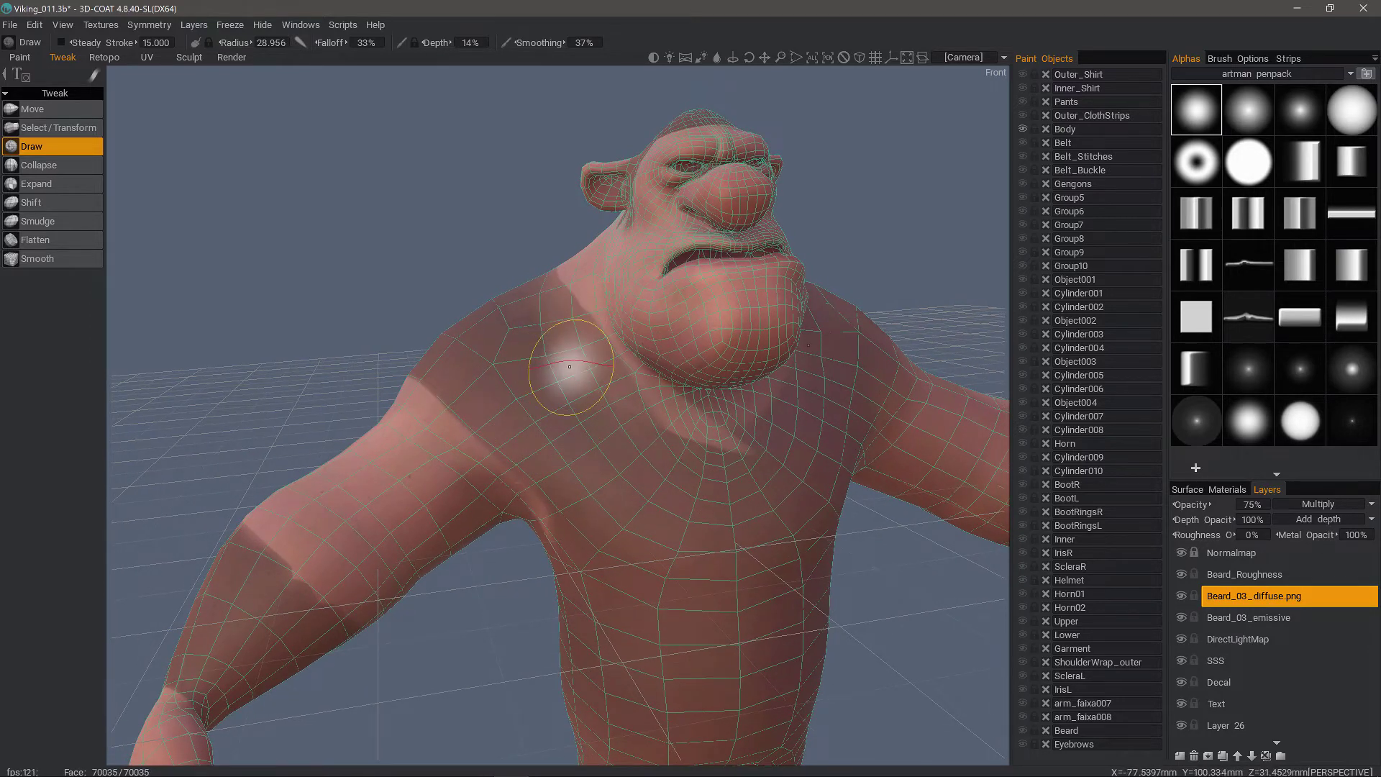
right_click_drag(550, 352, 564, 353)
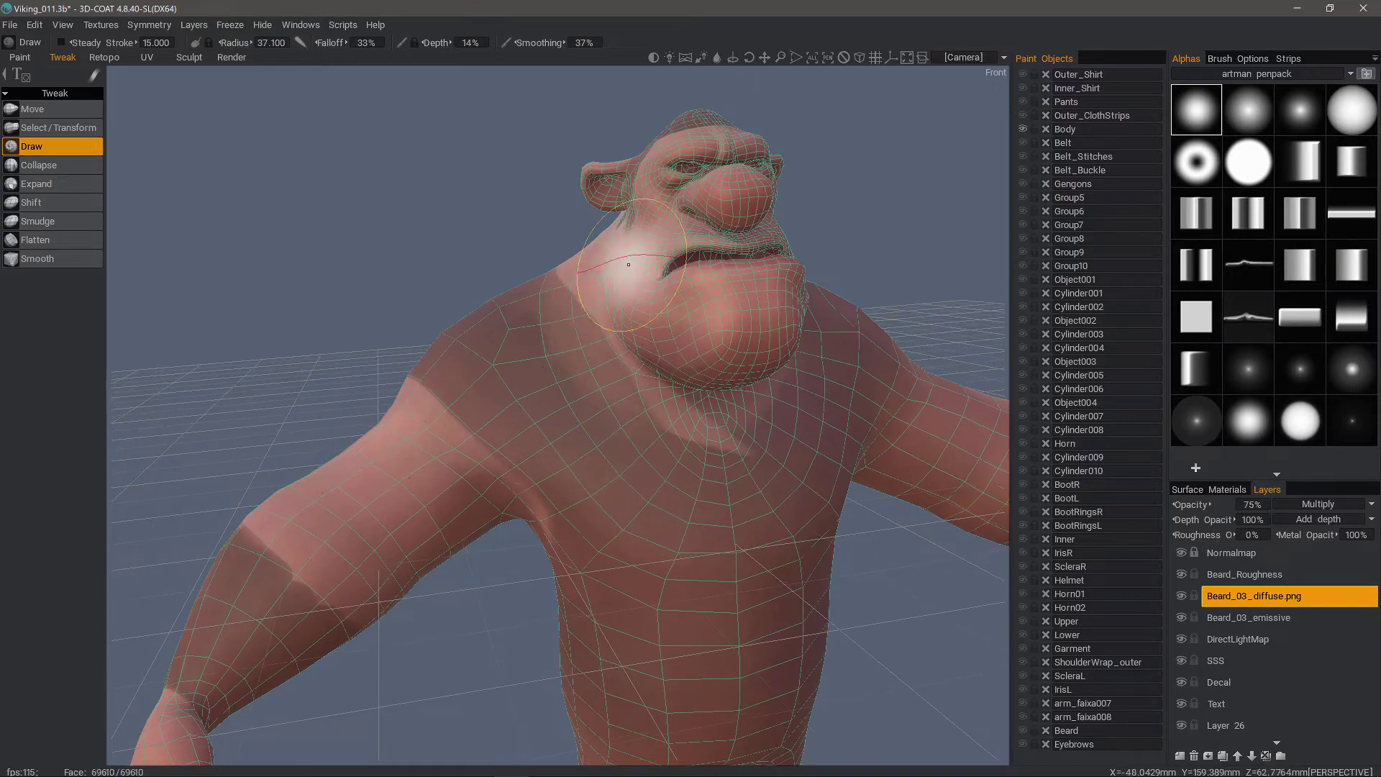
left_click_drag(572, 399, 541, 402, "alt")
mouse_move(578, 351)
right_mouse_down()
mouse_move(585, 441)
mouse_move(585, 348)
mouse_move(563, 317)
mouse_move(472, 274)
mouse_move(330, 410)
mouse_move(400, 401)
mouse_move(410, 361)
mouse_move(464, 345)
mouse_move(400, 354)
mouse_move(511, 235)
mouse_move(103, 227)
right_mouse_up()
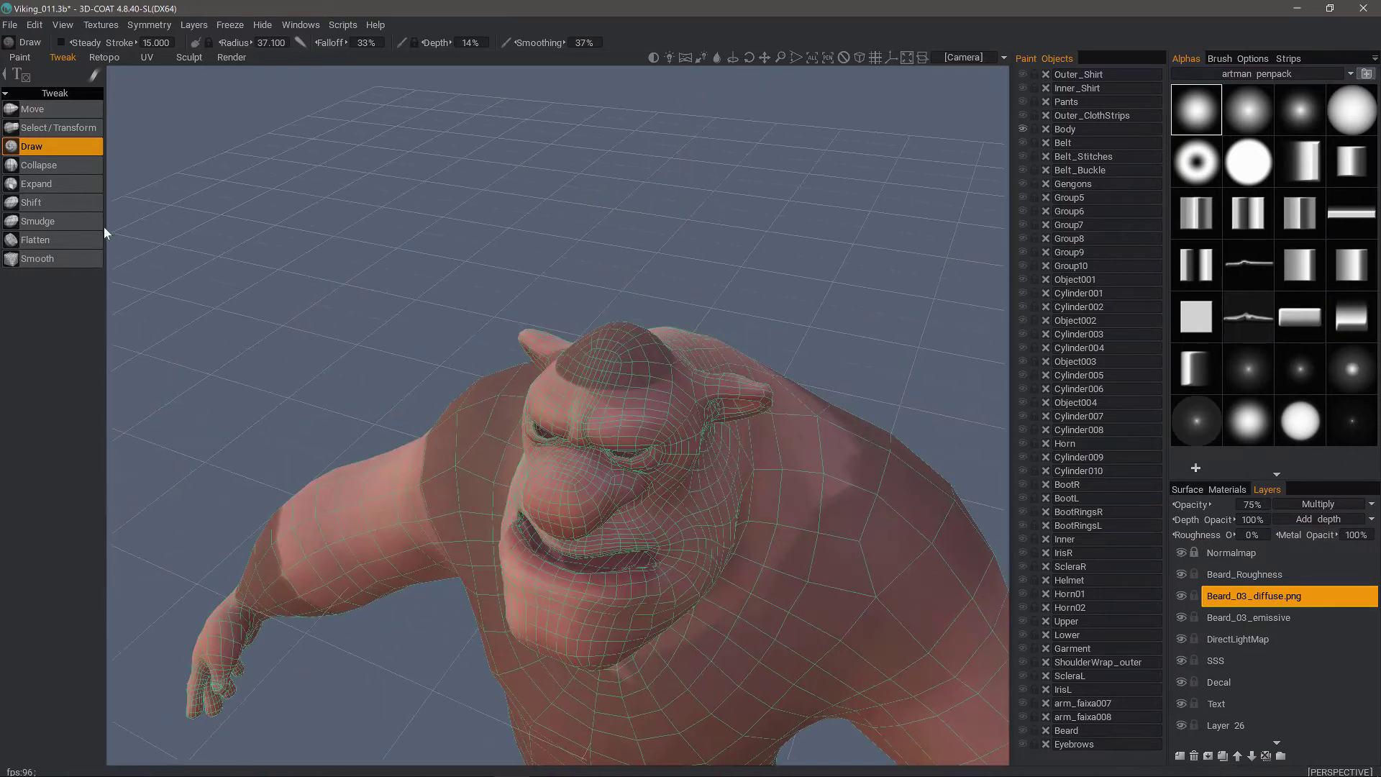
- Flatten the crown of the head with the Flatten tool at radius 27.408 and 14% depth
left_click(64, 240)
mouse_move(300, 300)
right_mouse_down()
mouse_move(679, 333)
mouse_move(630, 358)
mouse_move(637, 327)
right_mouse_up()
key("[")
key("[")
key("[")
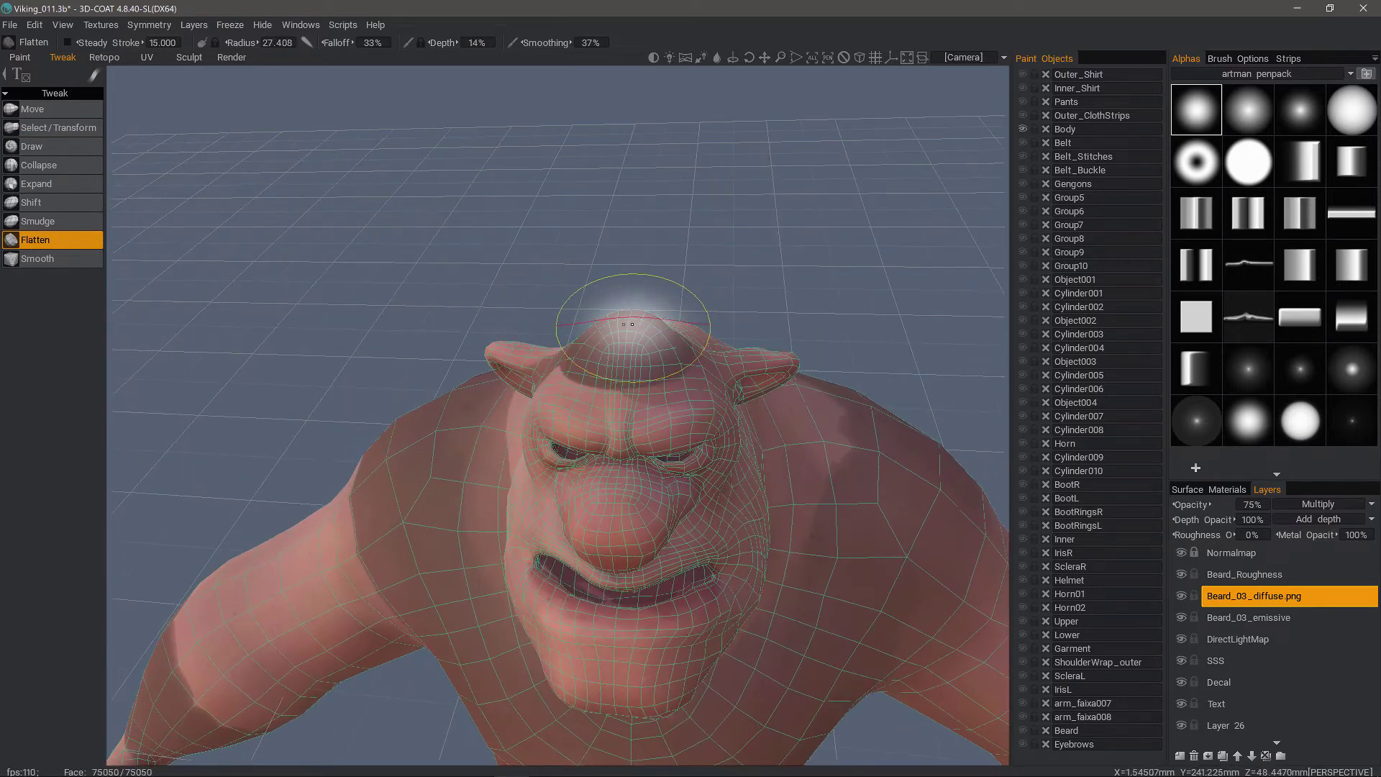
left_click_drag(627, 324, 646, 316)
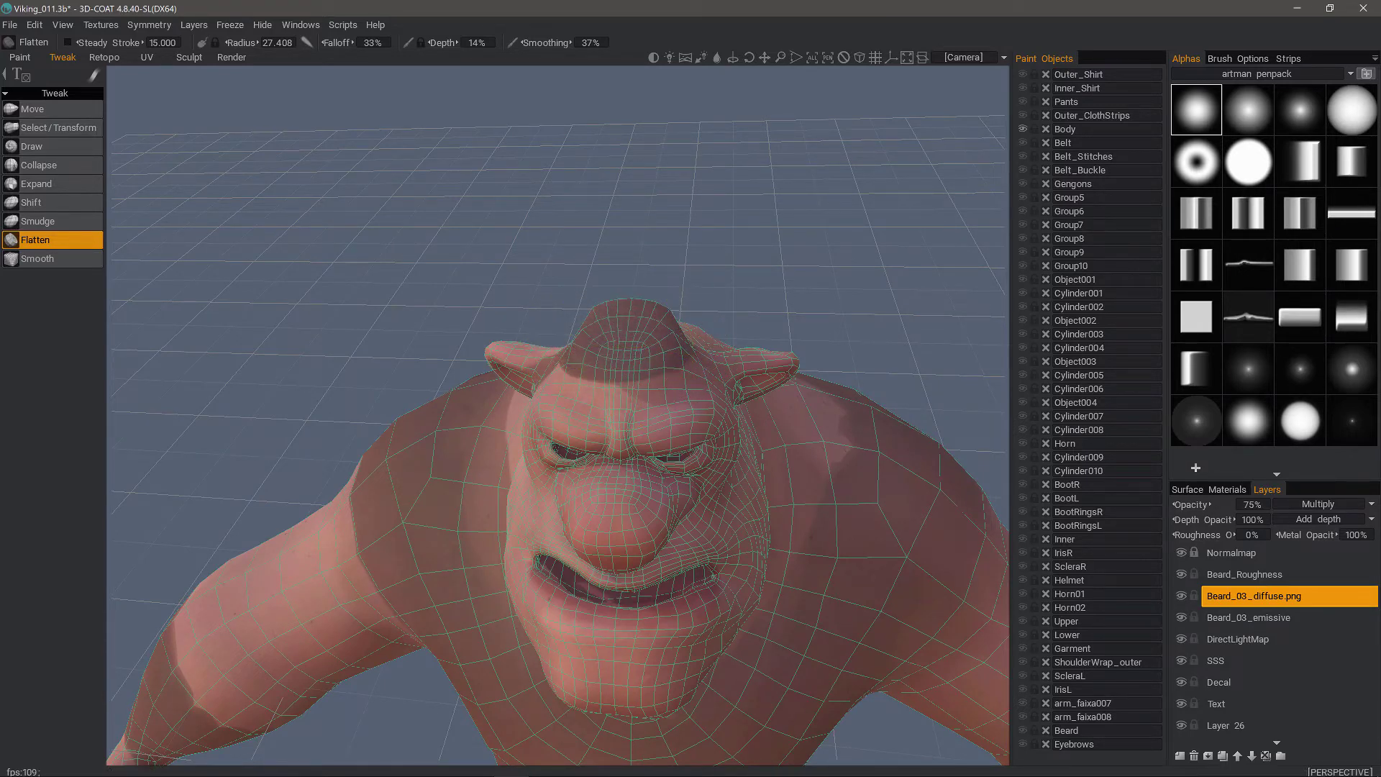
left_click_drag(624, 346, 603, 353, "alt")
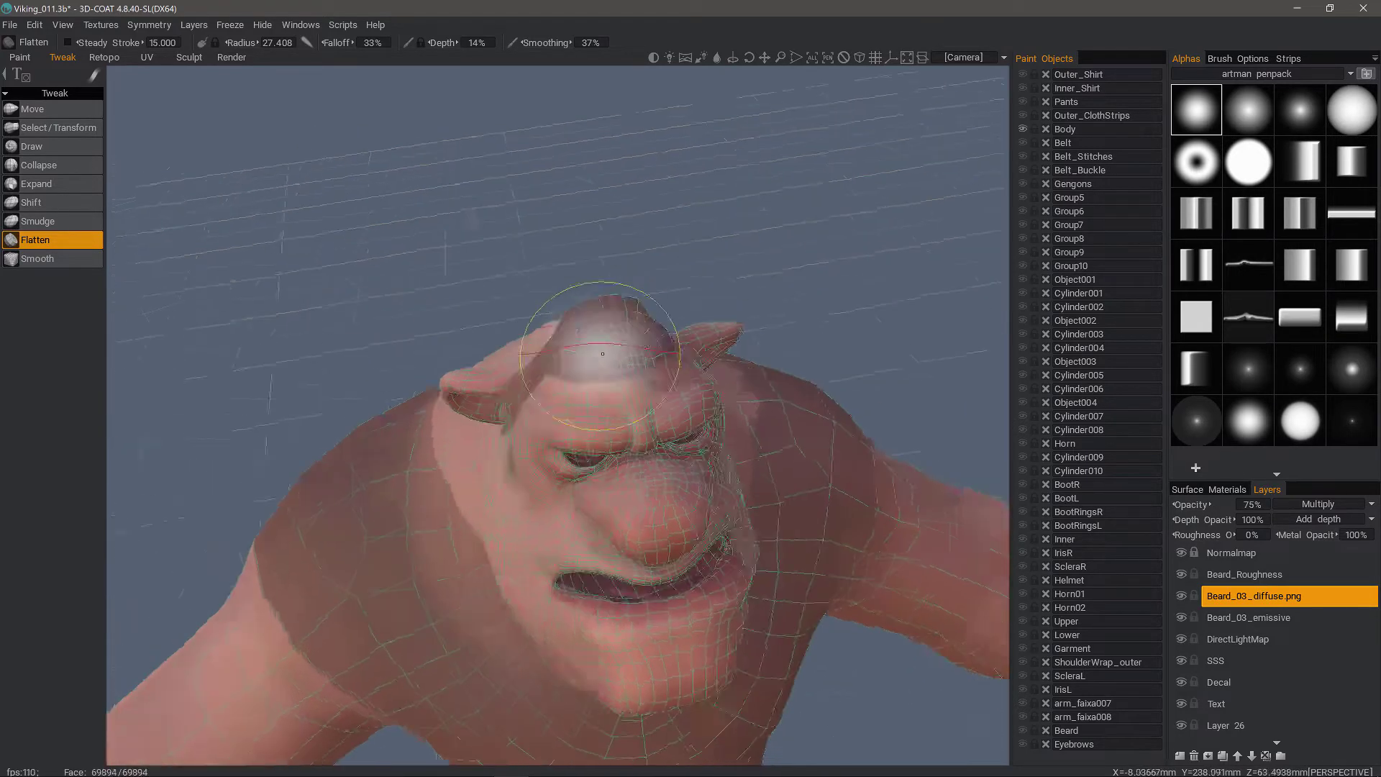
right_click_drag(602, 353, 663, 539)
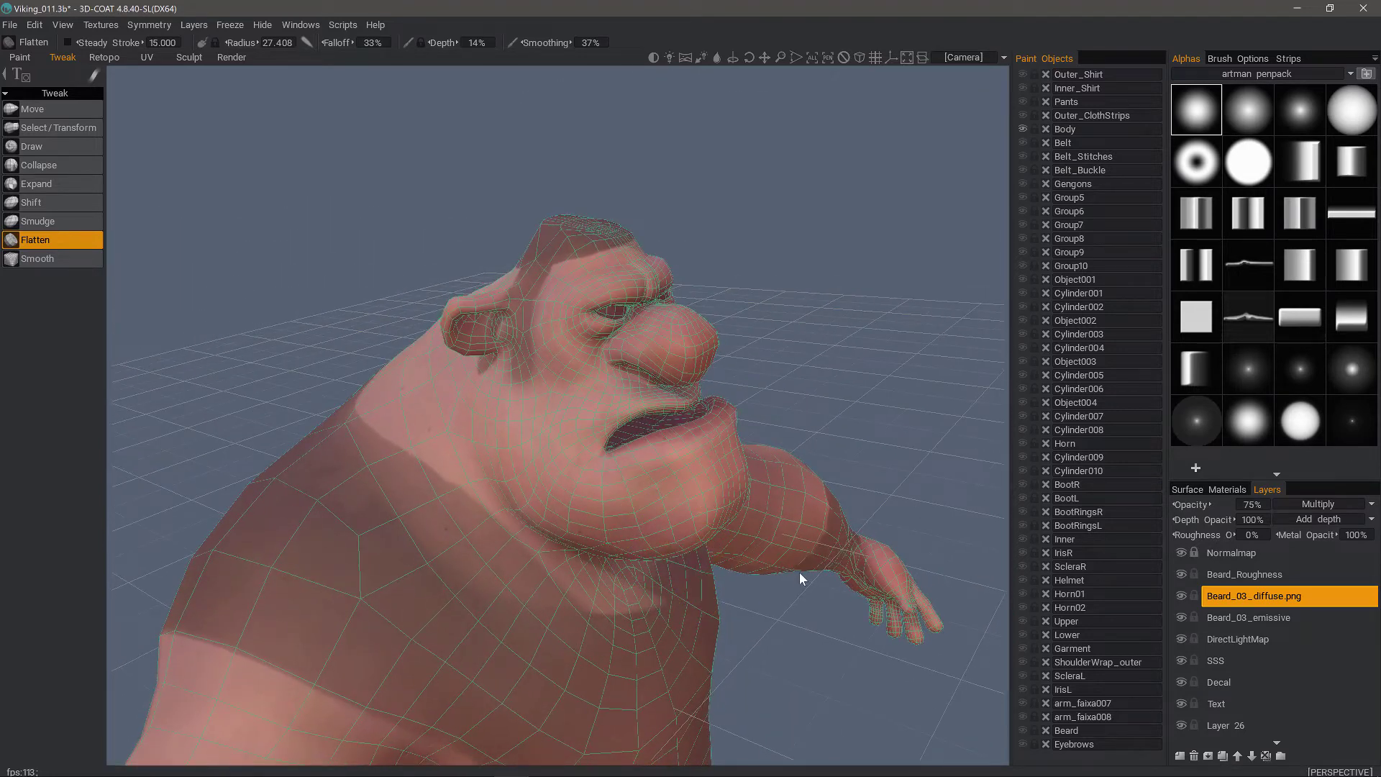
- Smooth the crown of the head with the Smooth tool at radius 27.408, raising the smoothing to 64%
right_click_drag(345, 190, 76, 266)
left_click(64, 257)
right_click_drag(448, 244, 513, 360)
left_click_drag(514, 360, 507, 385)
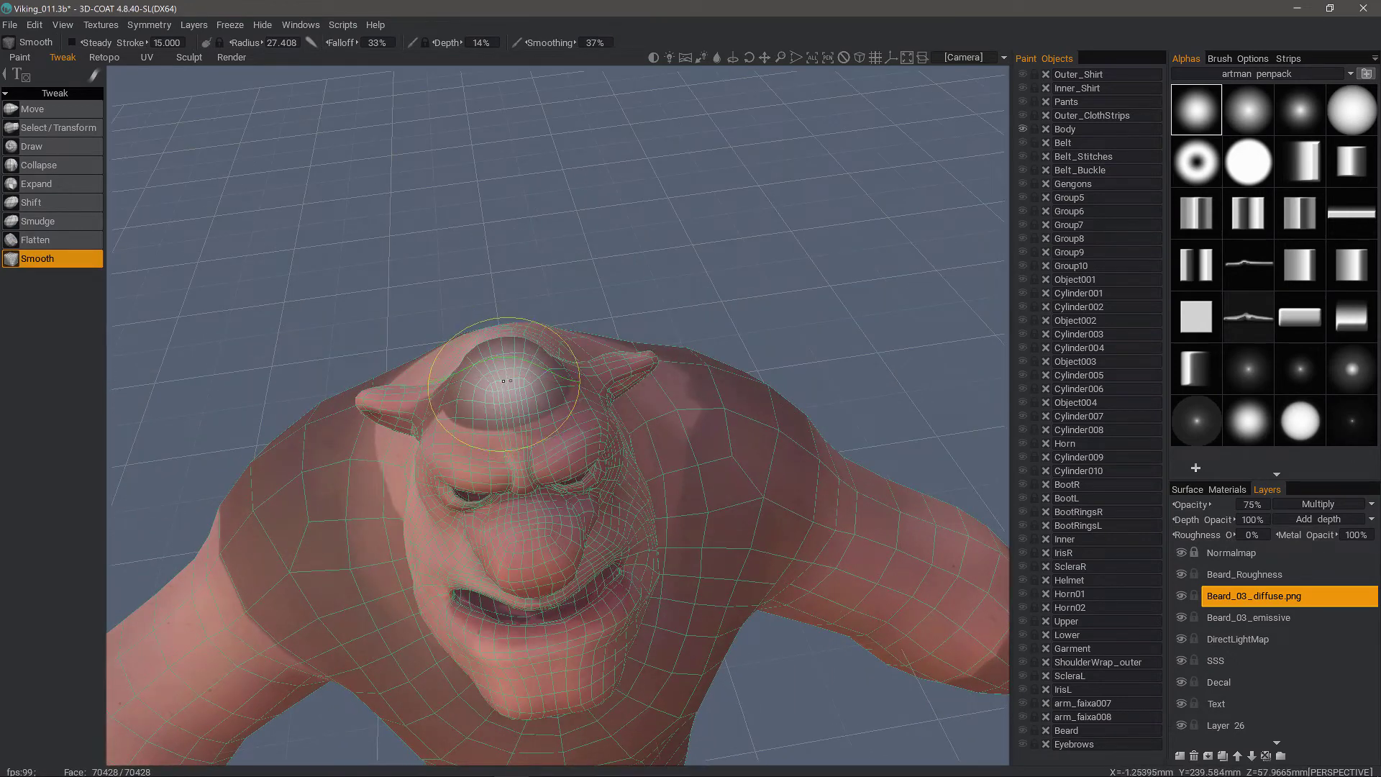
key("ctrl+z")
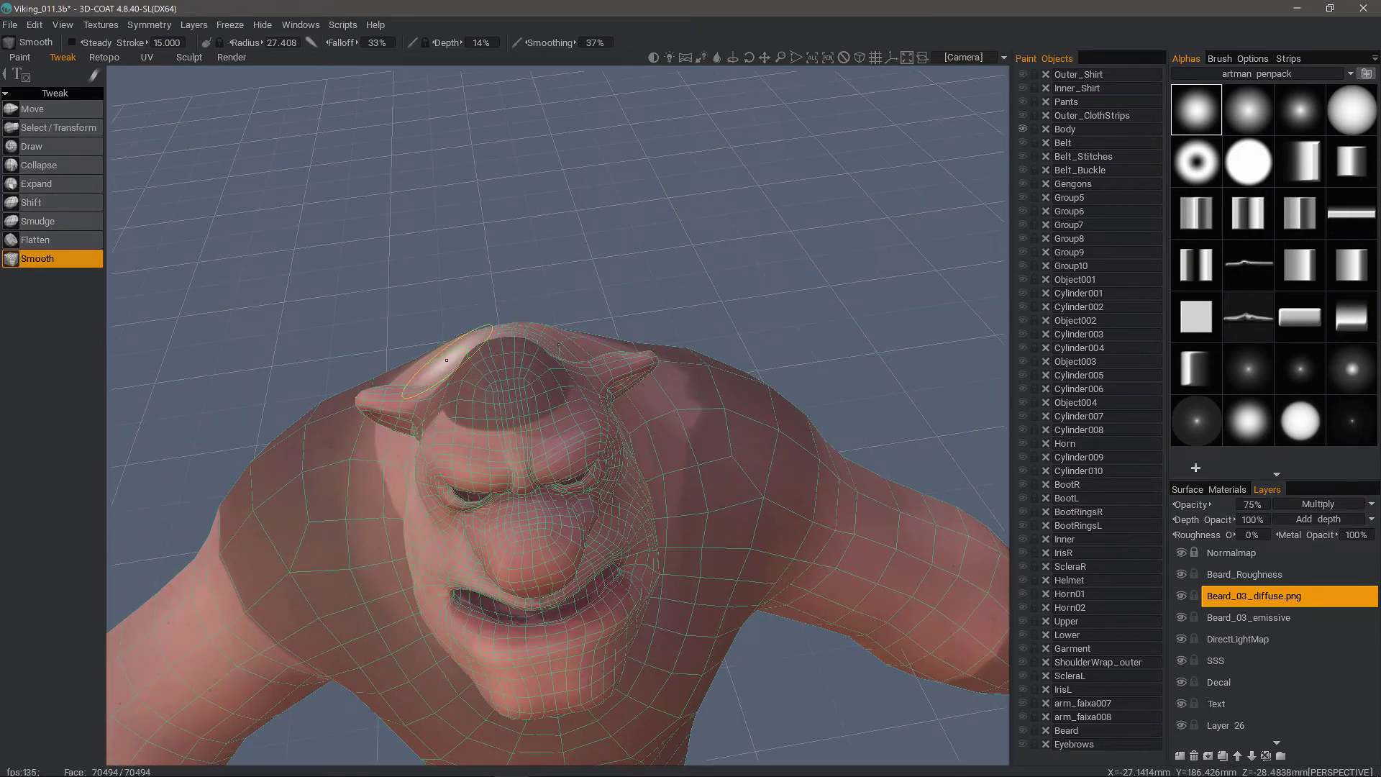
left_click_drag(502, 368, 507, 361)
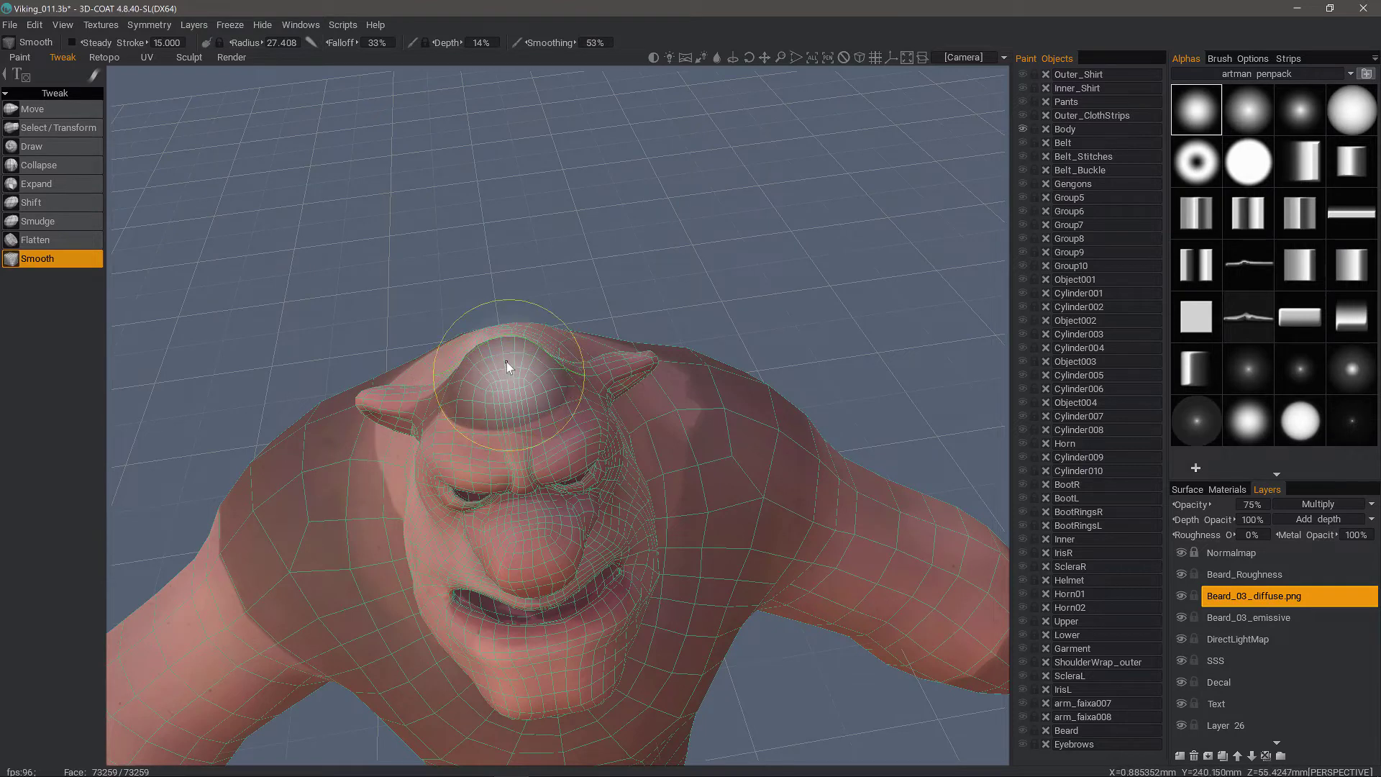
right_click_drag(508, 359, 507, 356, "shift")
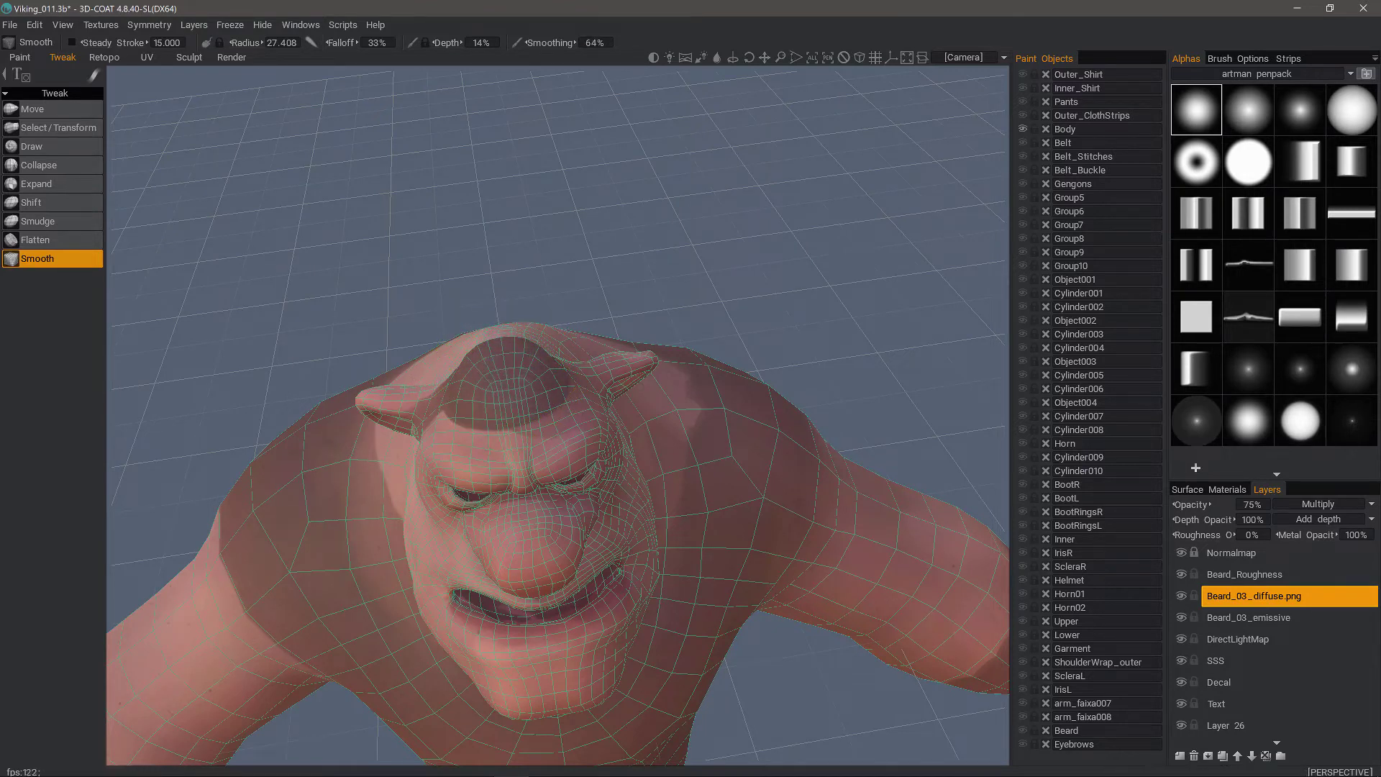
left_click_drag(489, 379, 493, 372)
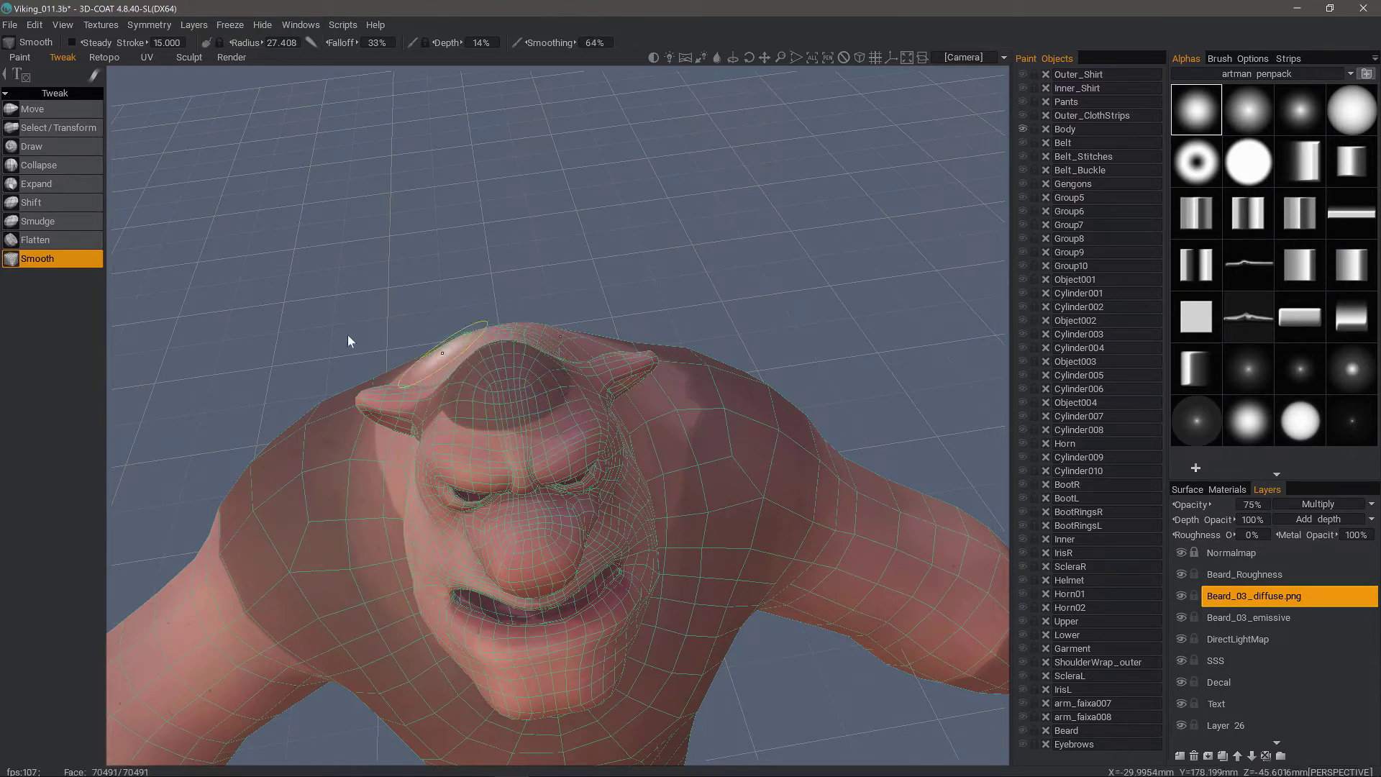
- Shift the shoulder surface with the Shift tool at radius 39.568 and 61% depth
left_click_drag(266, 309, 367, 293)
middle_click_drag(277, 338, 112, 214)
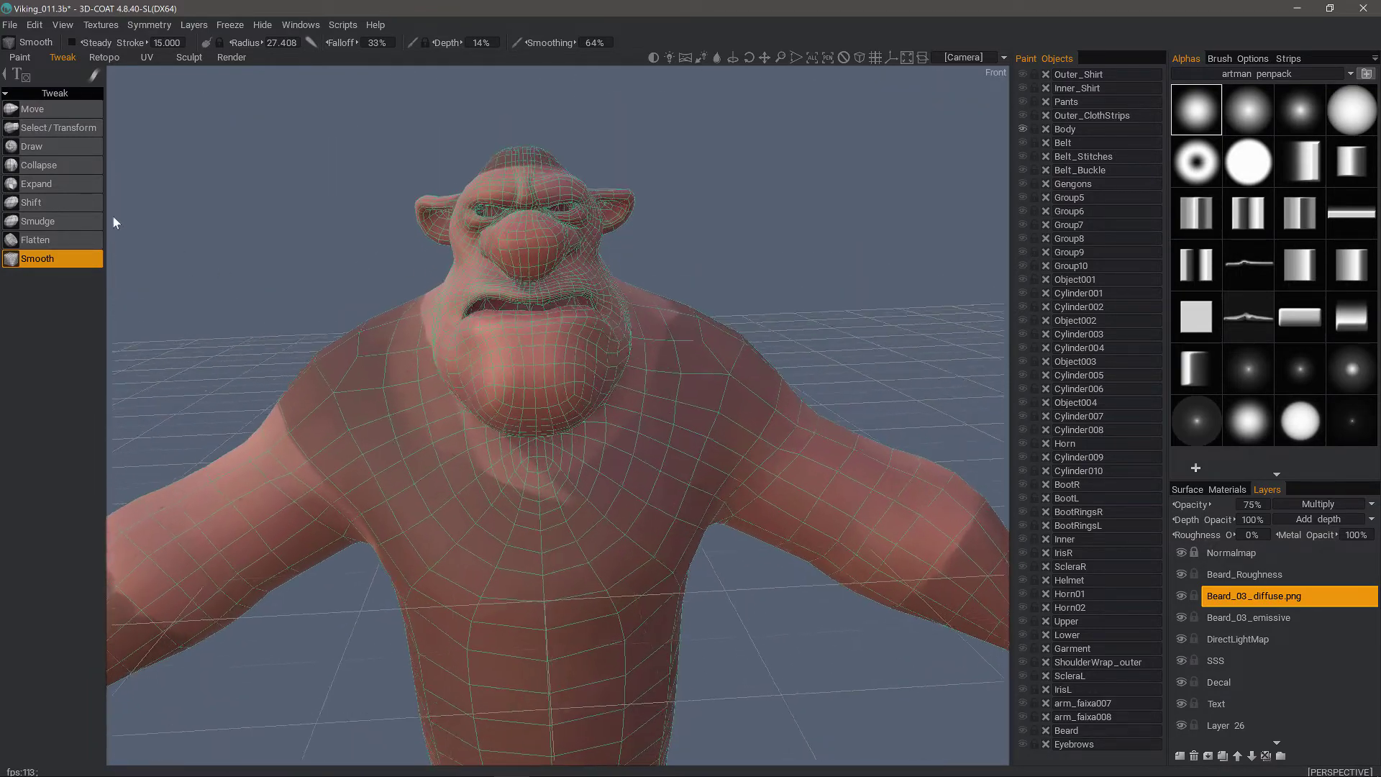
left_click(67, 204)
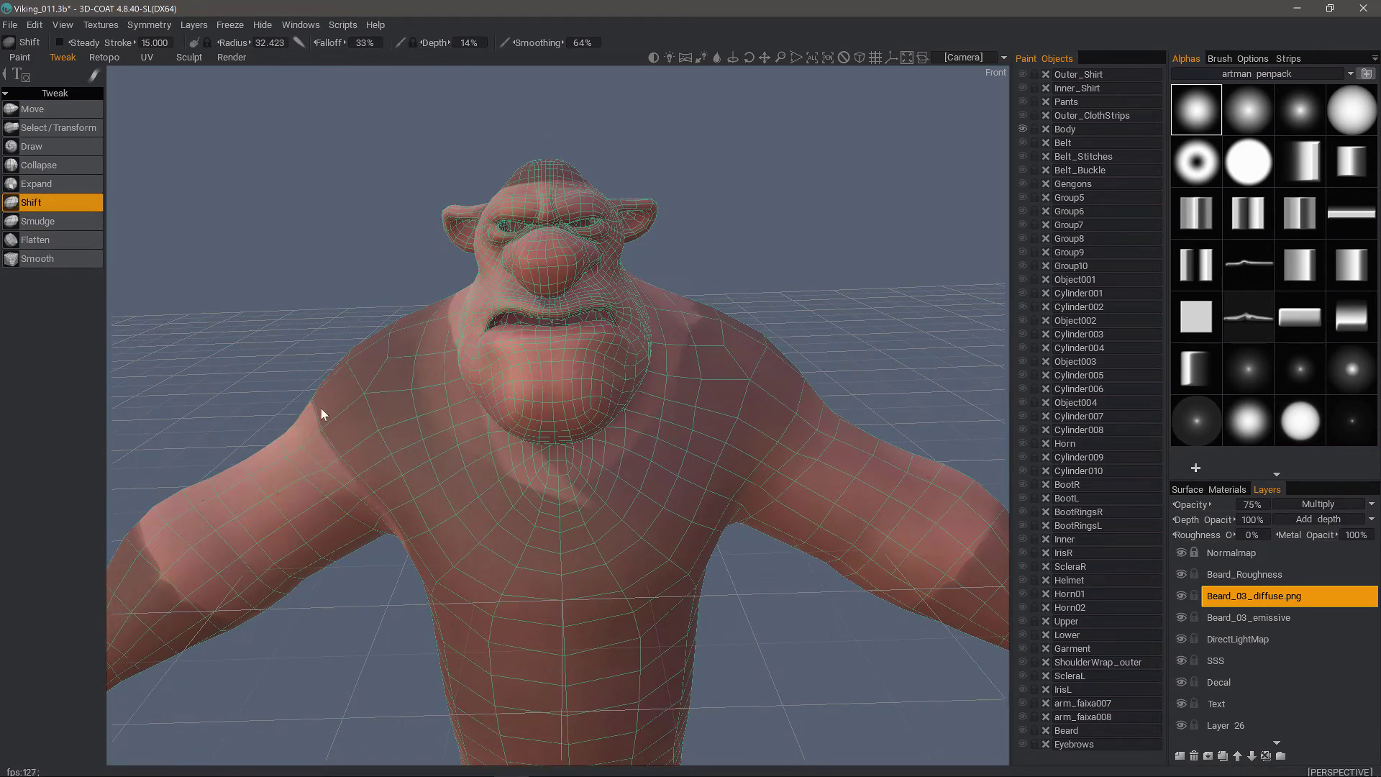
right_click_drag(386, 388, 385, 407)
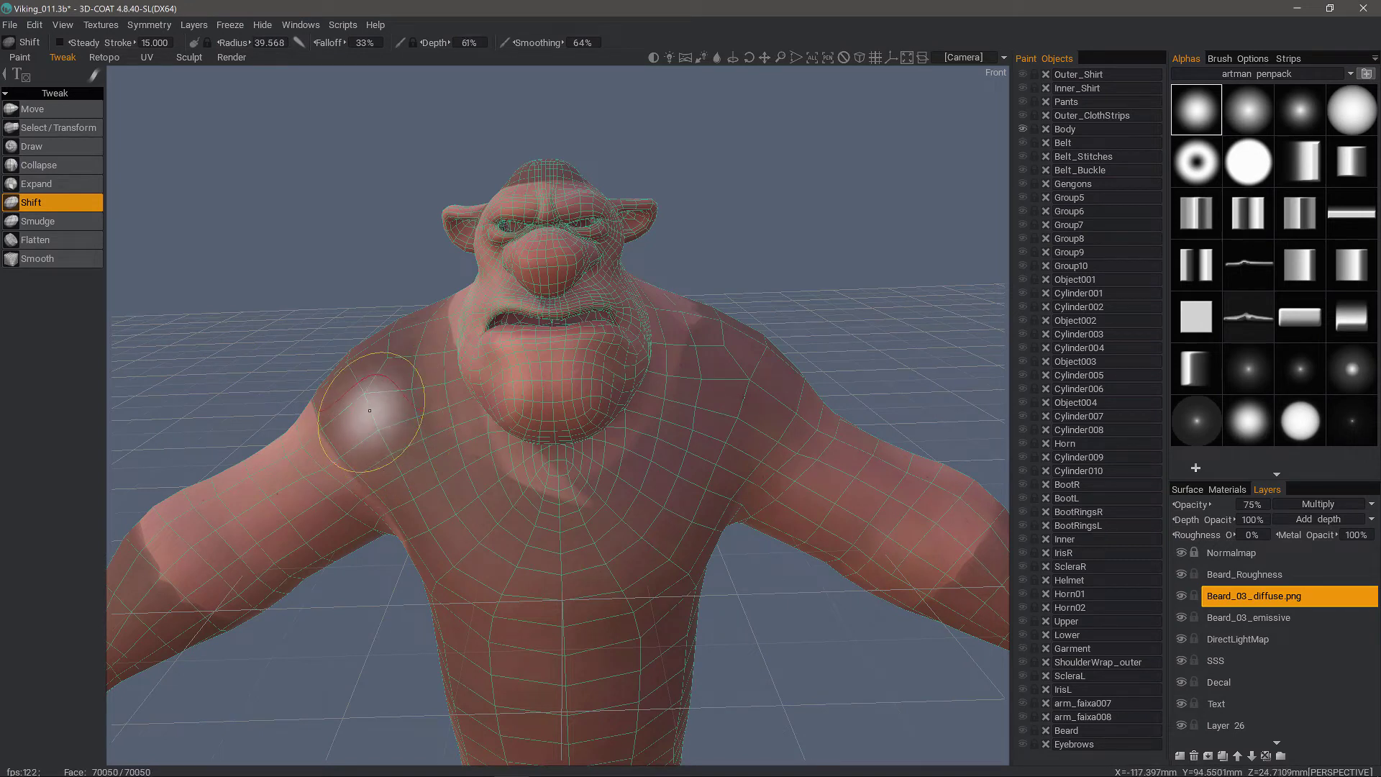
left_click_drag(369, 408, 369, 406)
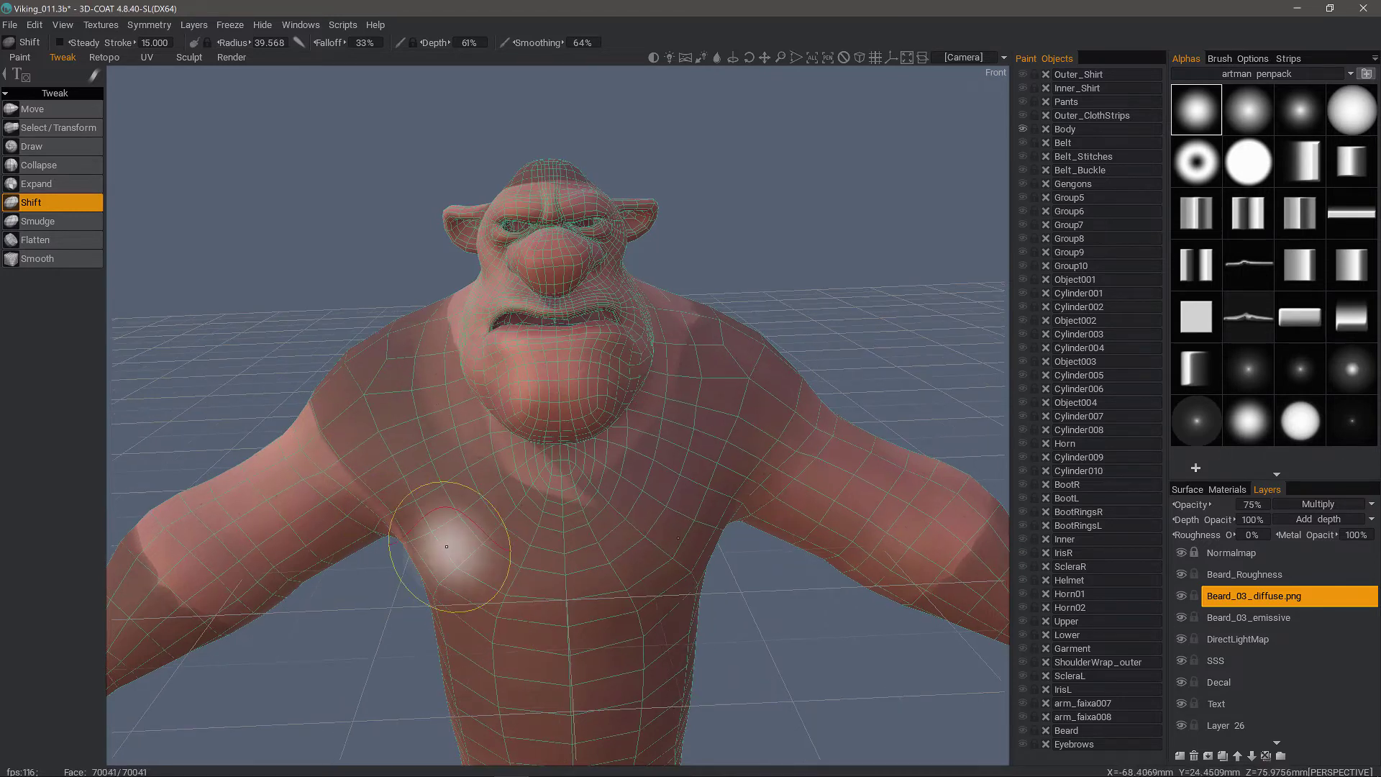
- Smudge the chest and shoulder surface at radius 39.568 and 61% depth, reducing the brush radius to 28.080
left_click(85, 222)
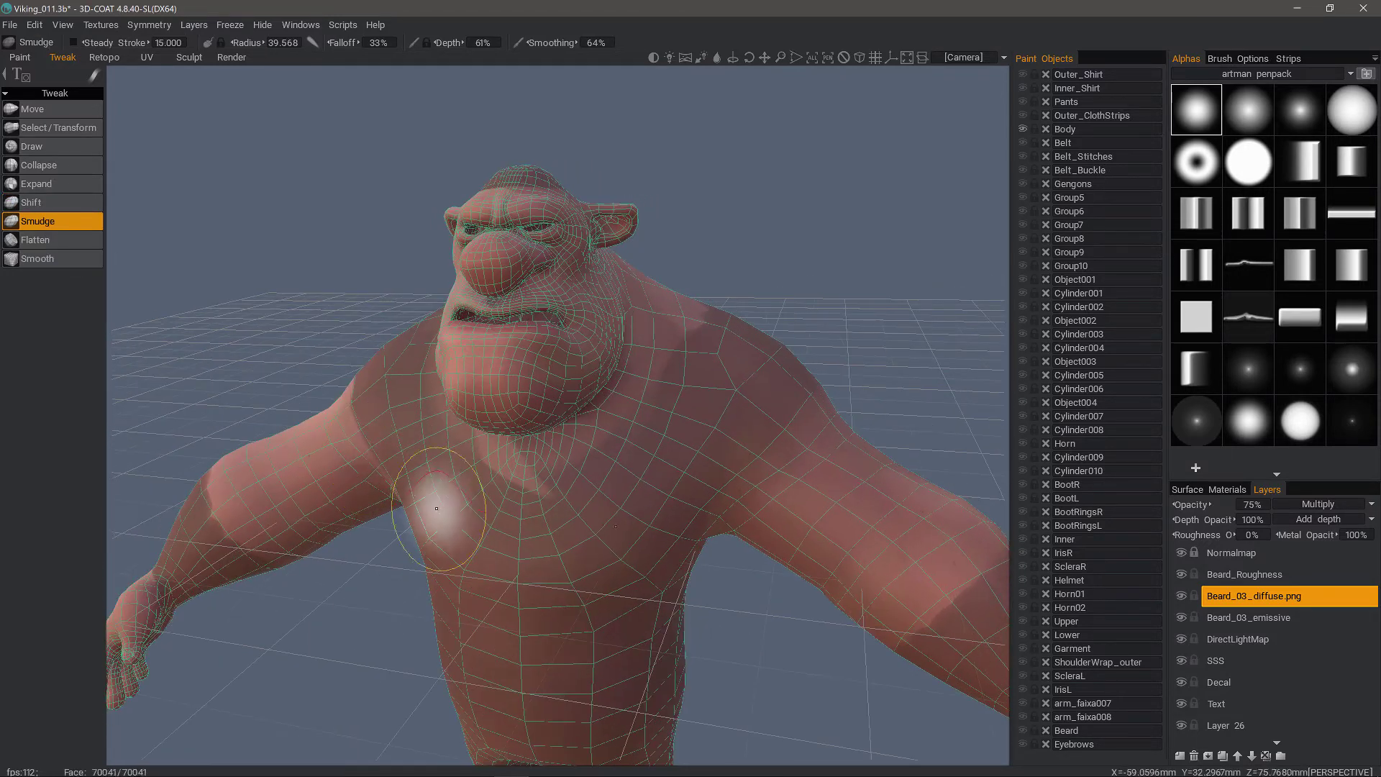
left_click_drag(461, 534, 520, 540, "alt")
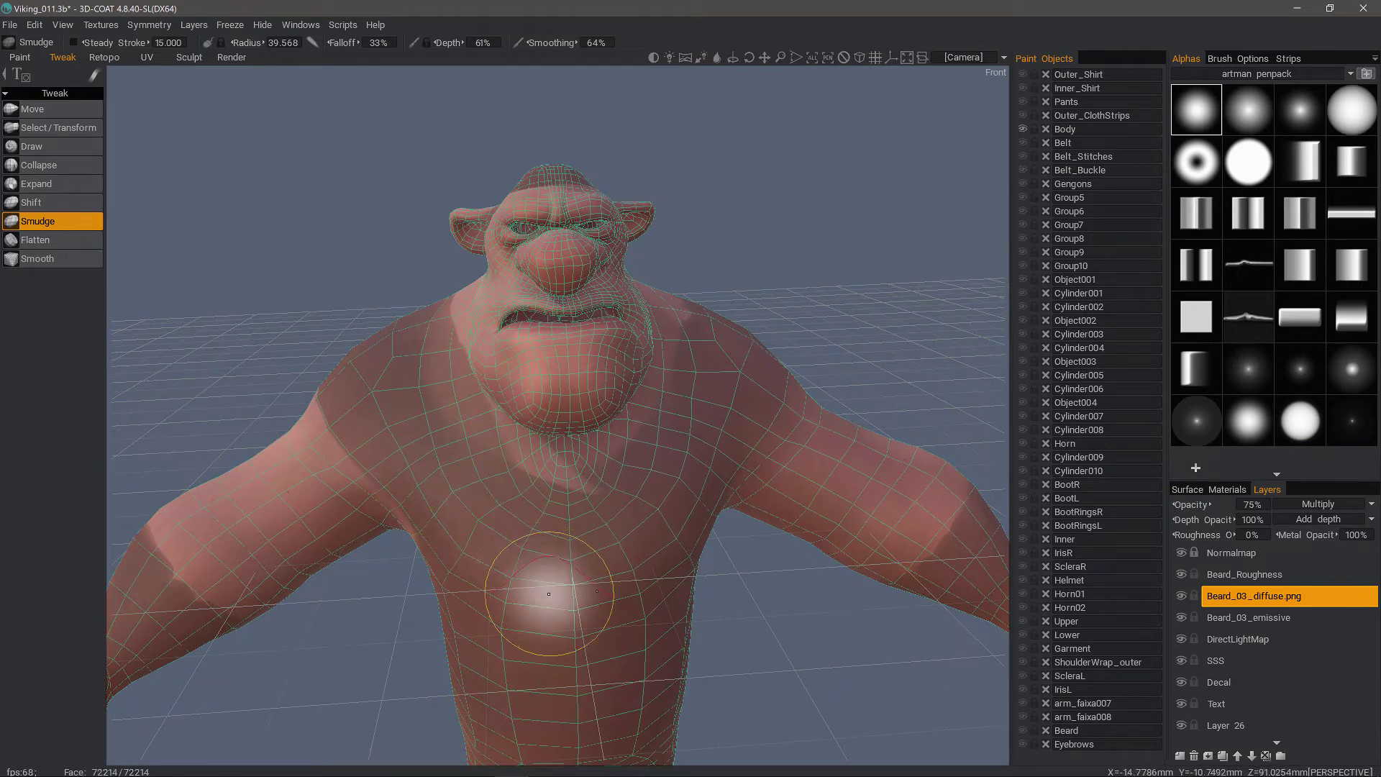
left_click_drag(434, 490, 468, 498, "alt")
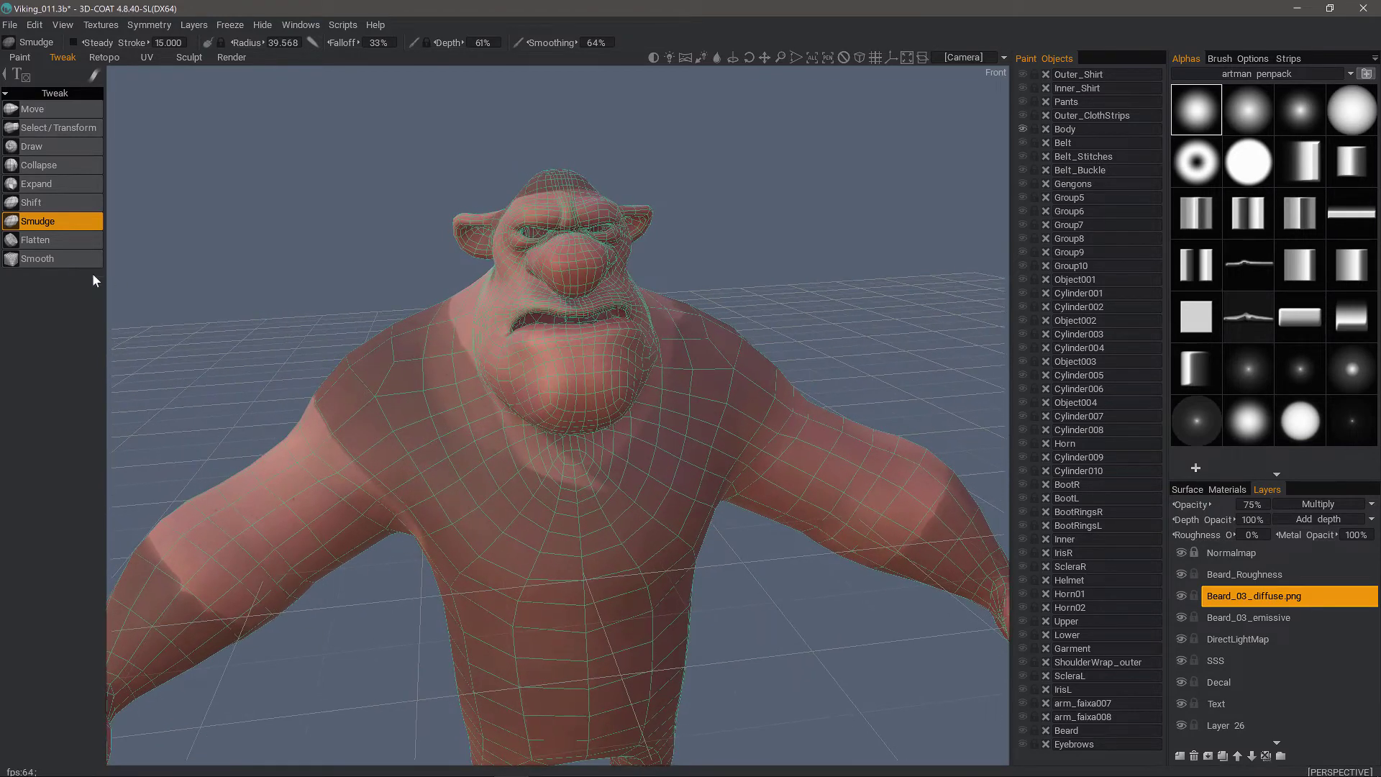
middle_click_drag(86, 258, 99, 201)
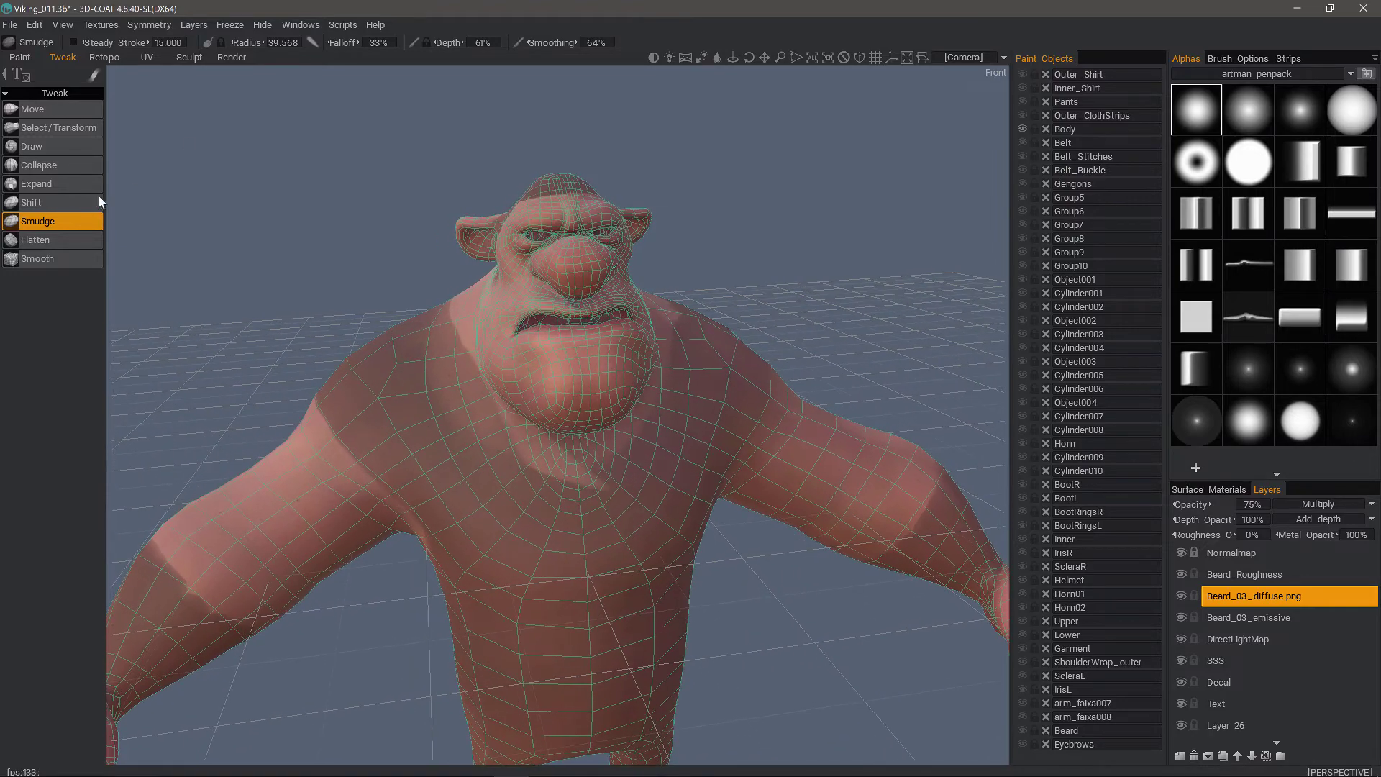
left_click_drag(79, 166, 127, 201, "alt")
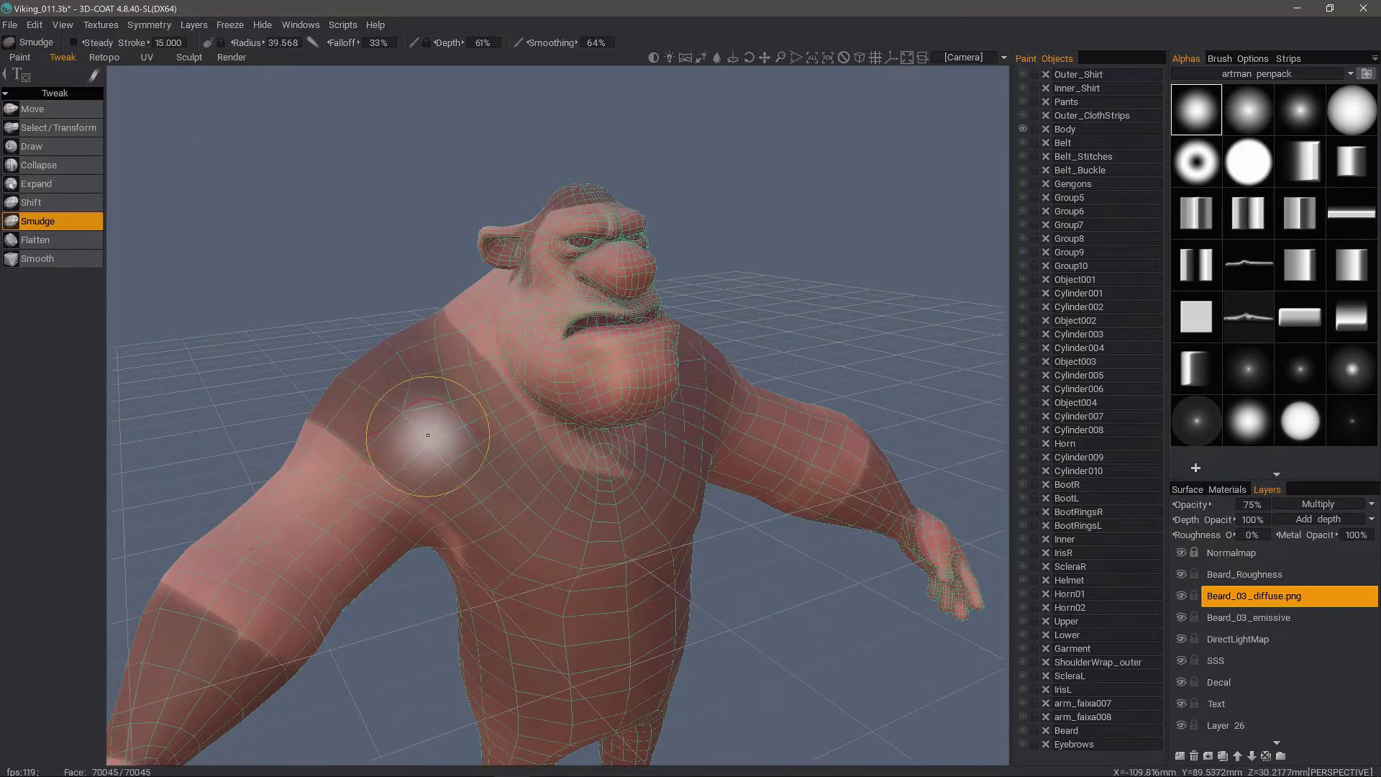
left_click_drag(429, 433, 440, 440, "alt")
mouse_move(429, 439)
middle_mouse_down()
mouse_move(395, 441)
mouse_move(93, 199)
middle_mouse_up()
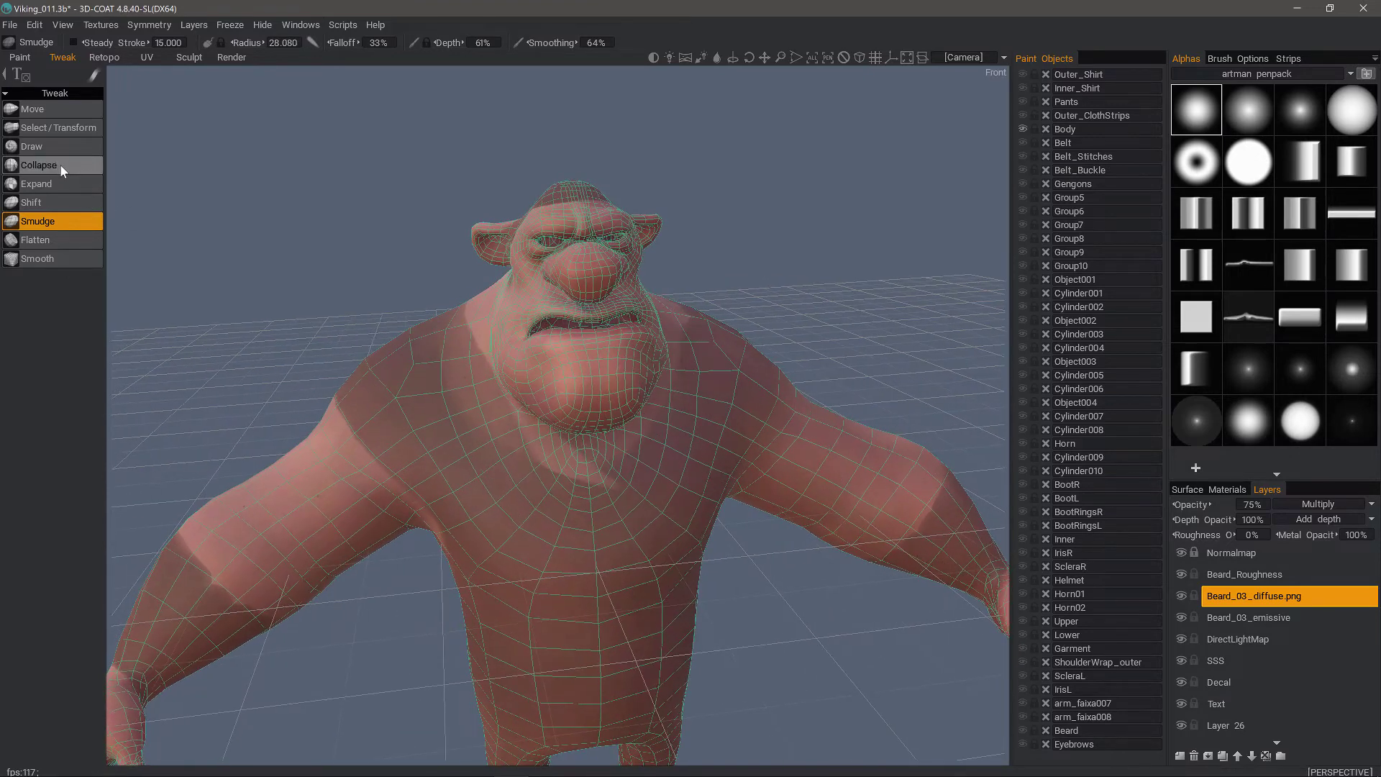
scroll(801, 472, "down", 2)
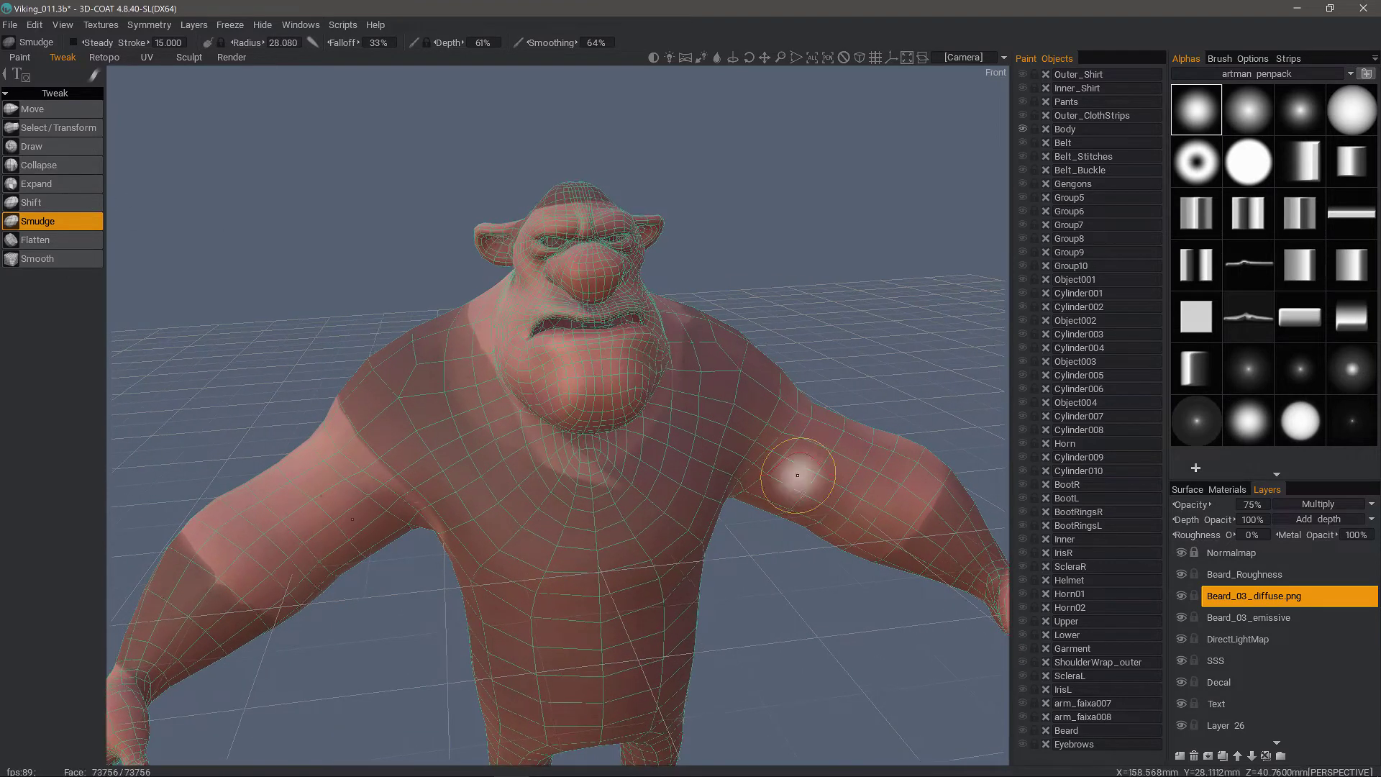
- Show the Beard object, lock the Body object against edits, and turn off the wireframe display
left_click(1022, 731)
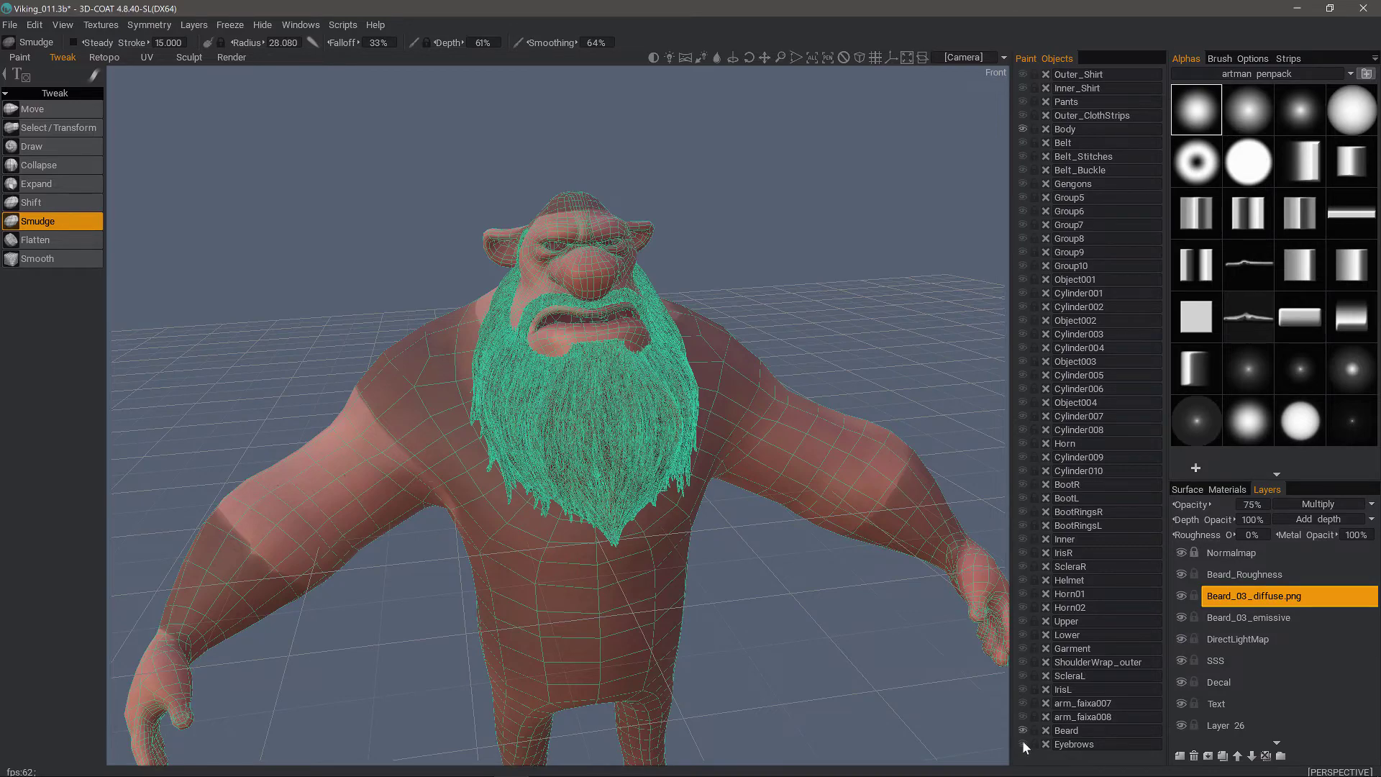
middle_click_drag(881, 461, 903, 239)
right_click_drag(904, 239, 1012, 141)
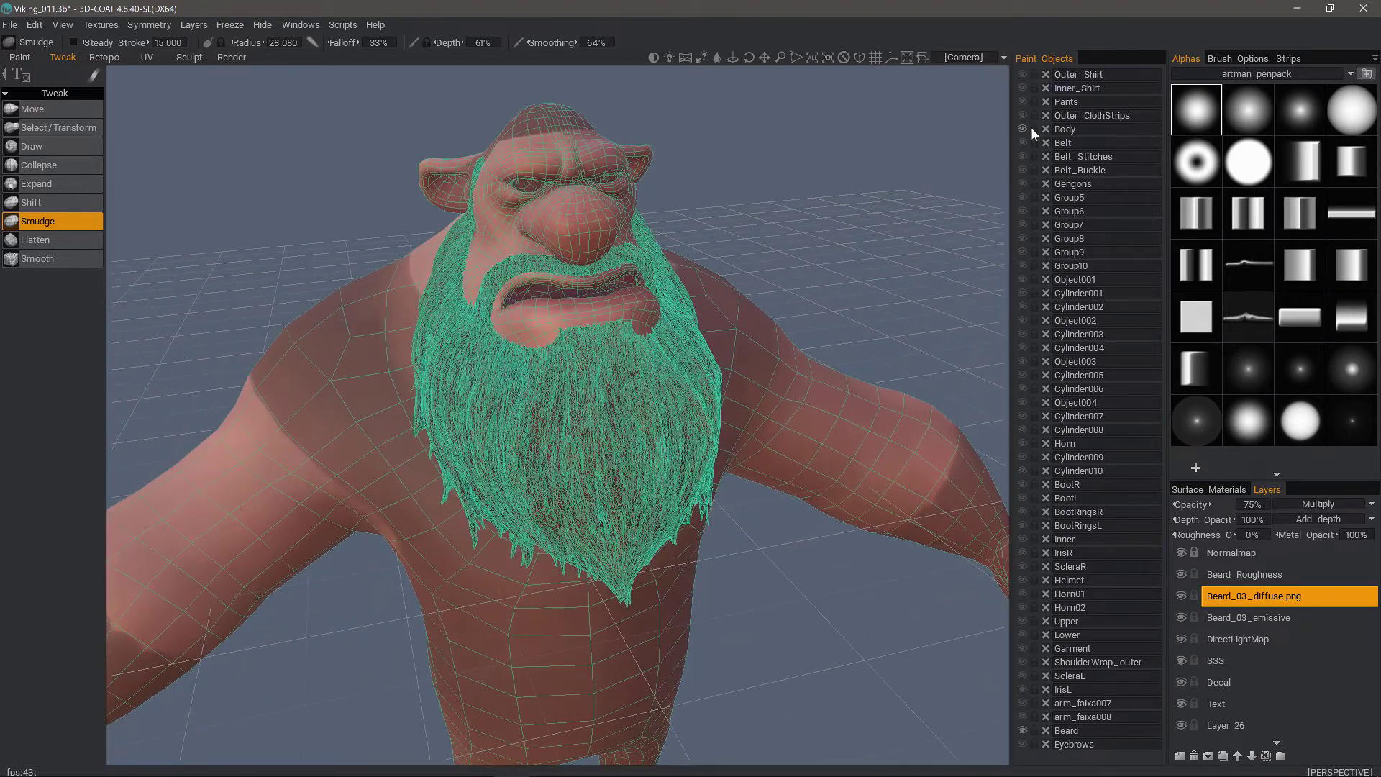
scroll(253, 223, "up", 3)
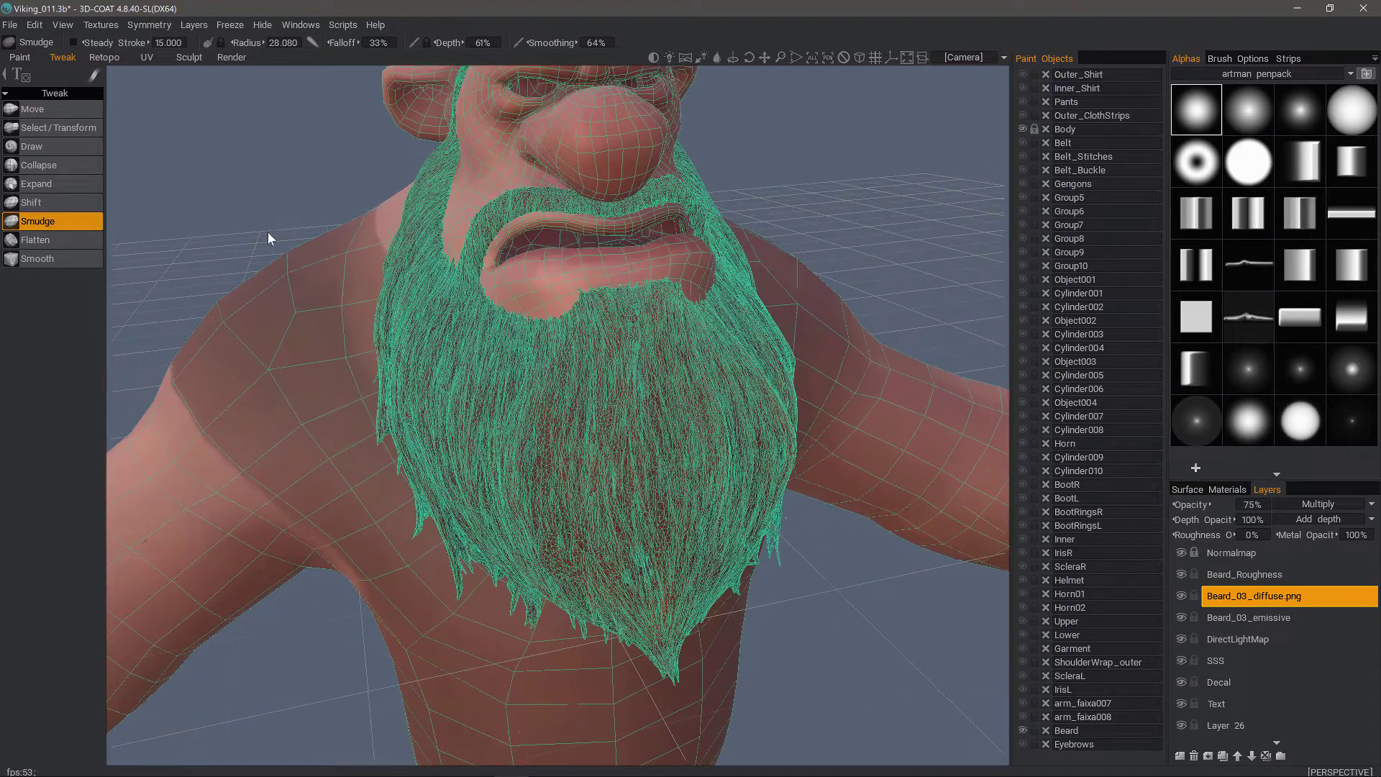
key("w")
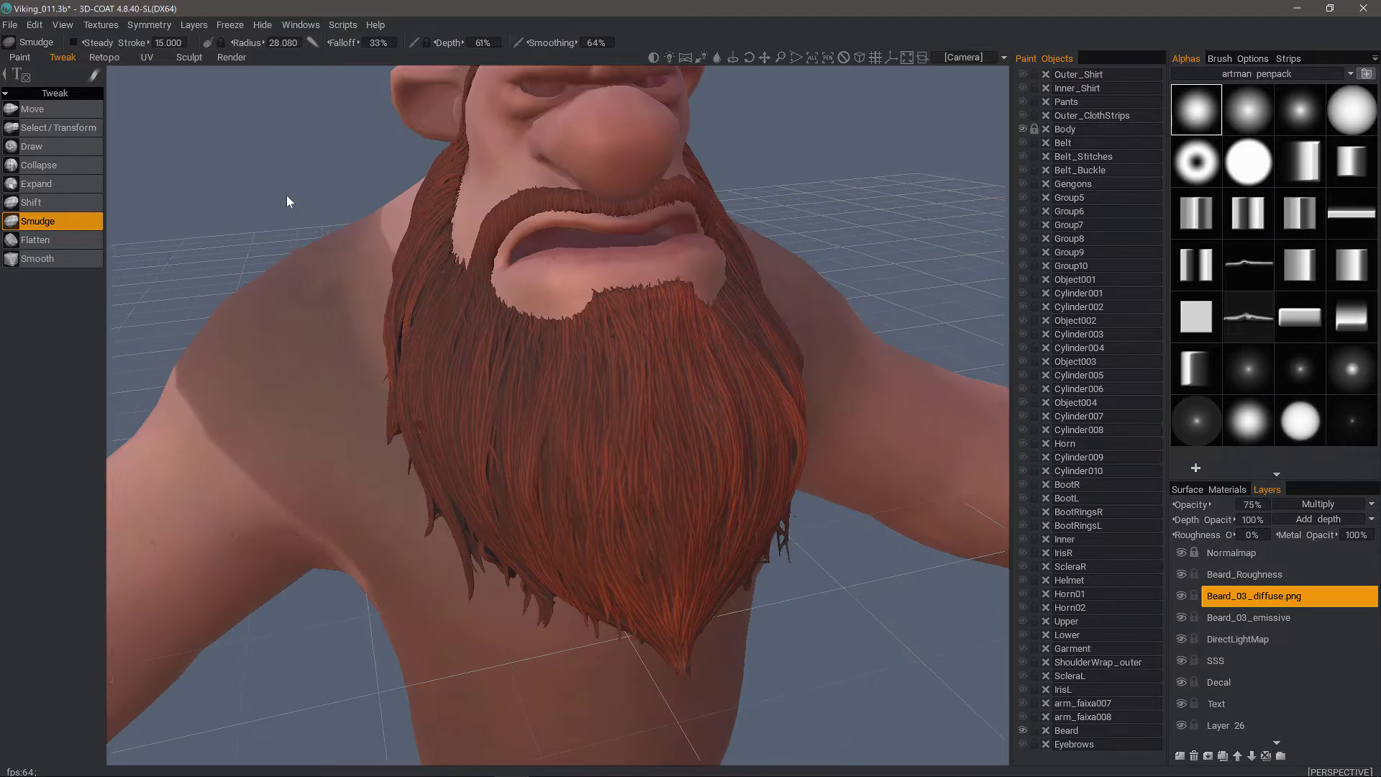
- Pinch the beard strands together with the Collapse tool, using radius 7.933 and 22% depth
middle_click_drag(286, 196, 68, 170)
left_click(62, 165)
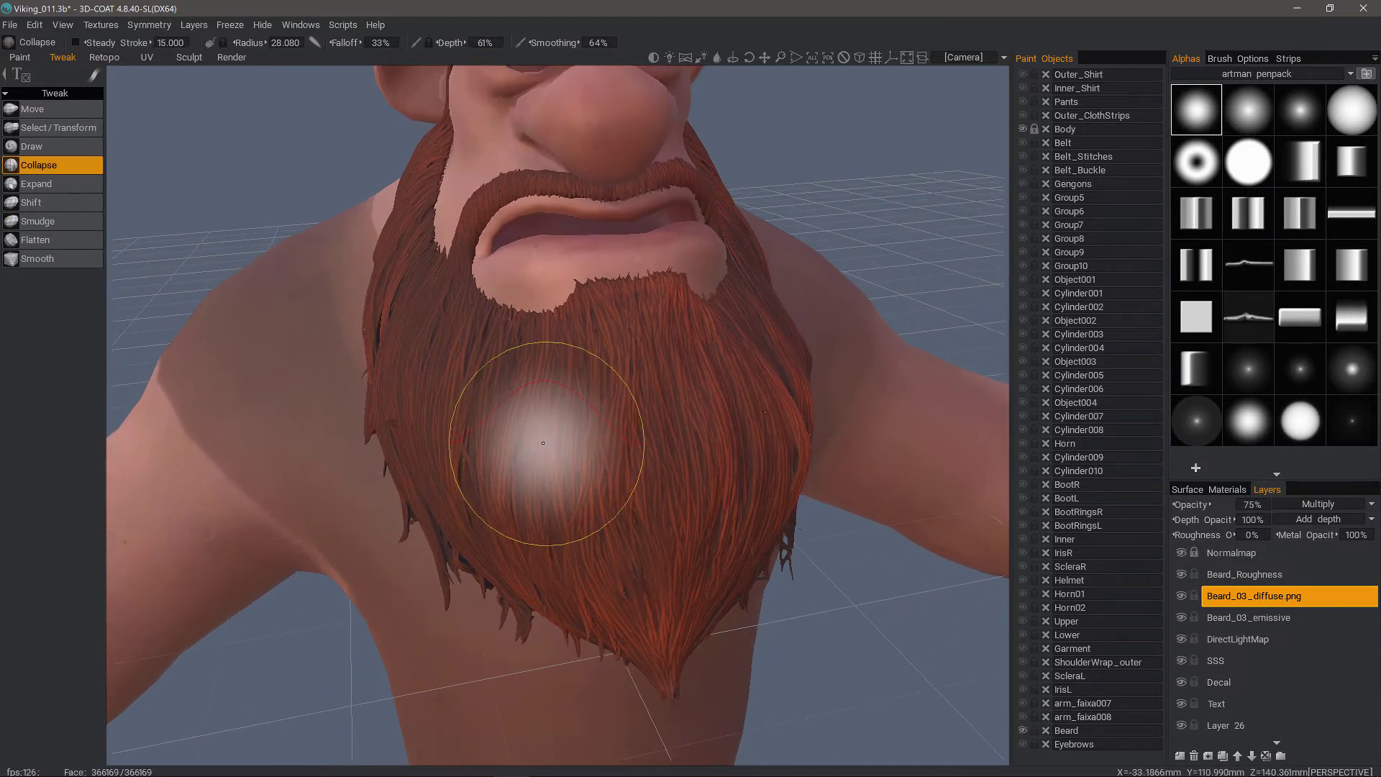
mouse_move(530, 446)
right_mouse_down()
mouse_move(502, 410)
mouse_move(514, 468)
right_mouse_up()
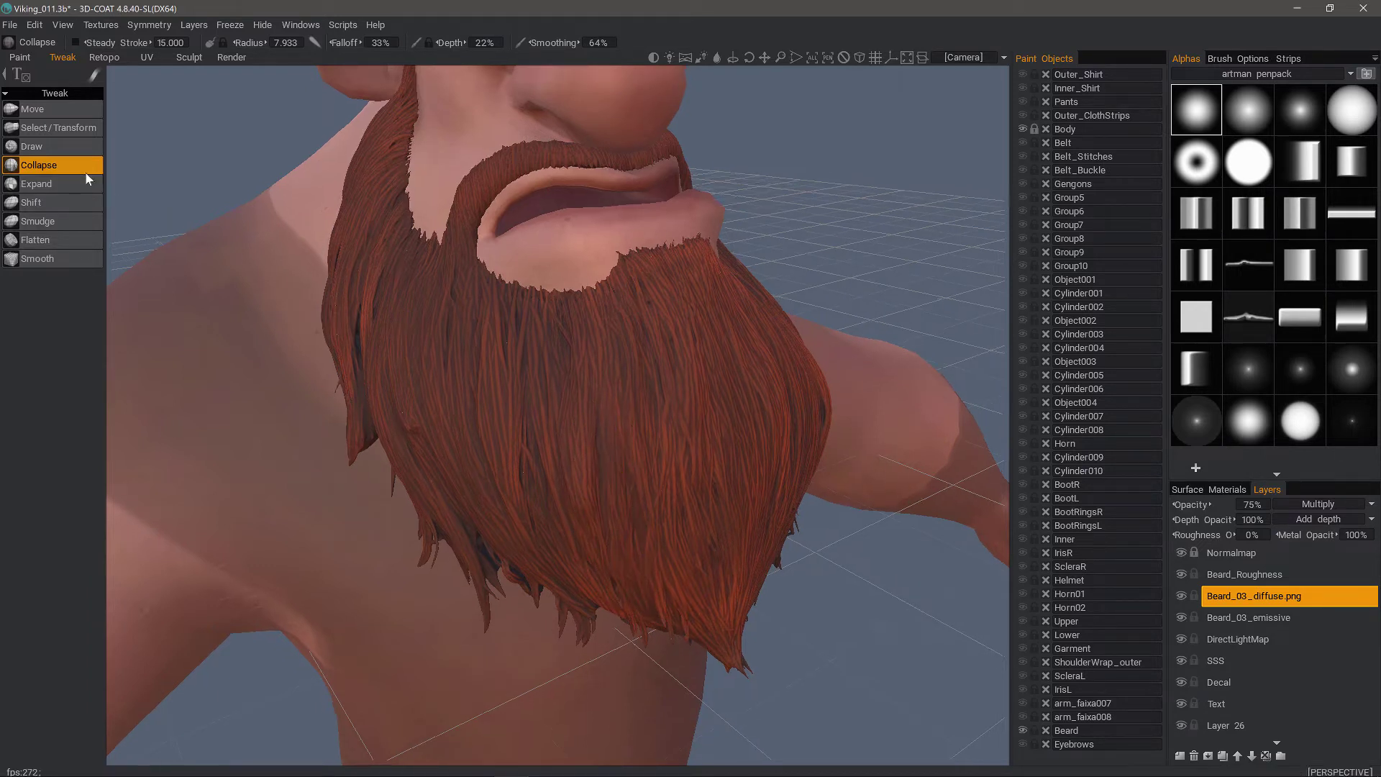
- Thicken the beard strands with the Expand tool, starting at radius 3.323 and increasing to radius 4.602 with 54% depth
left_click(43, 183)
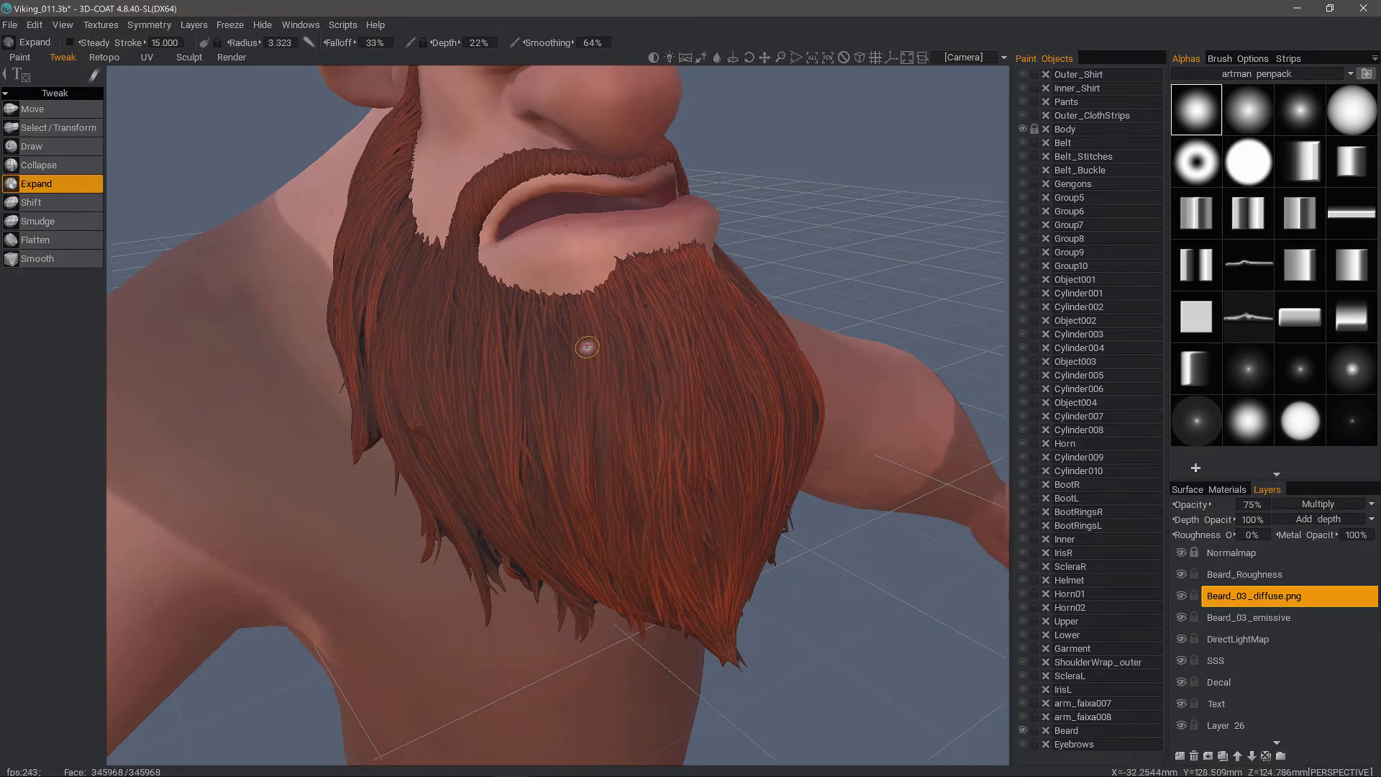
right_click_drag(567, 307, 636, 421)
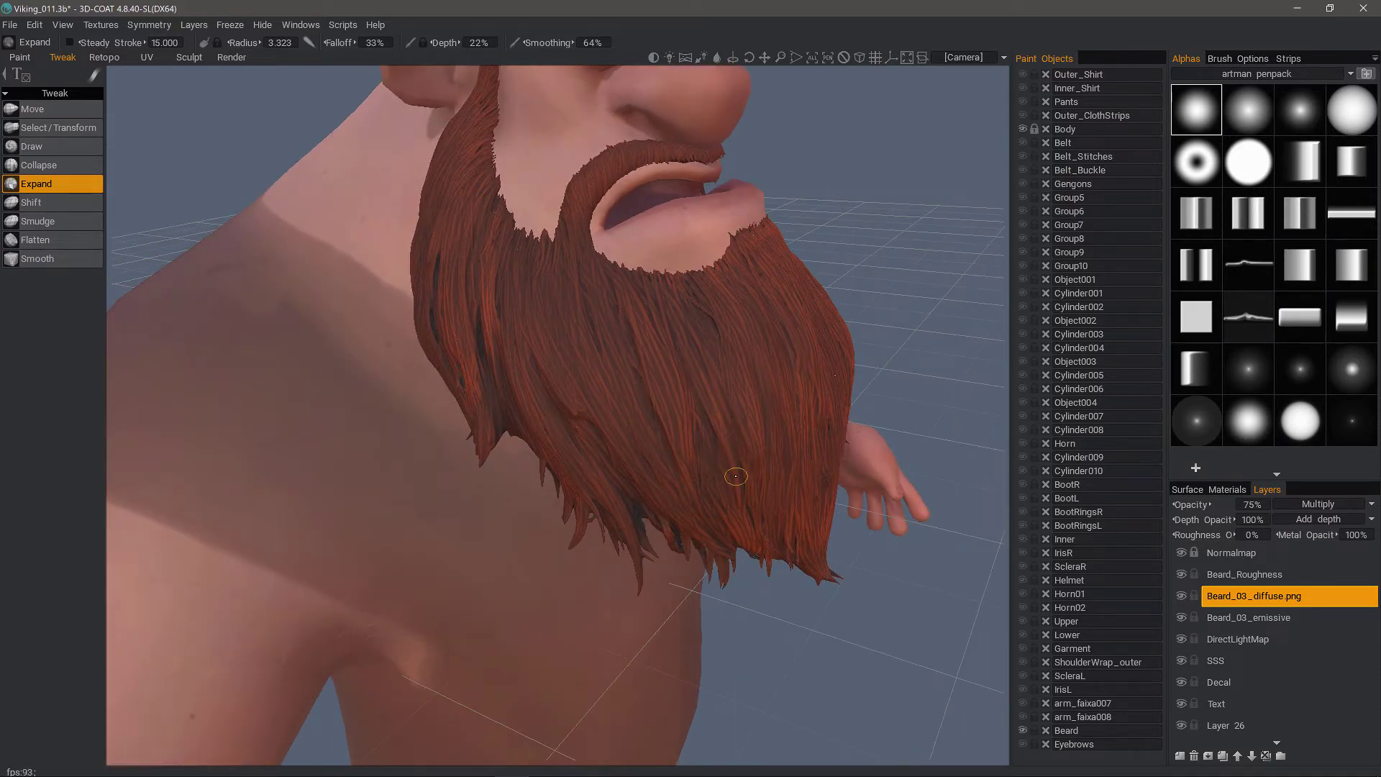
right_click_drag(715, 425, 698, 374)
left_click_drag(736, 527, 485, 401, "alt")
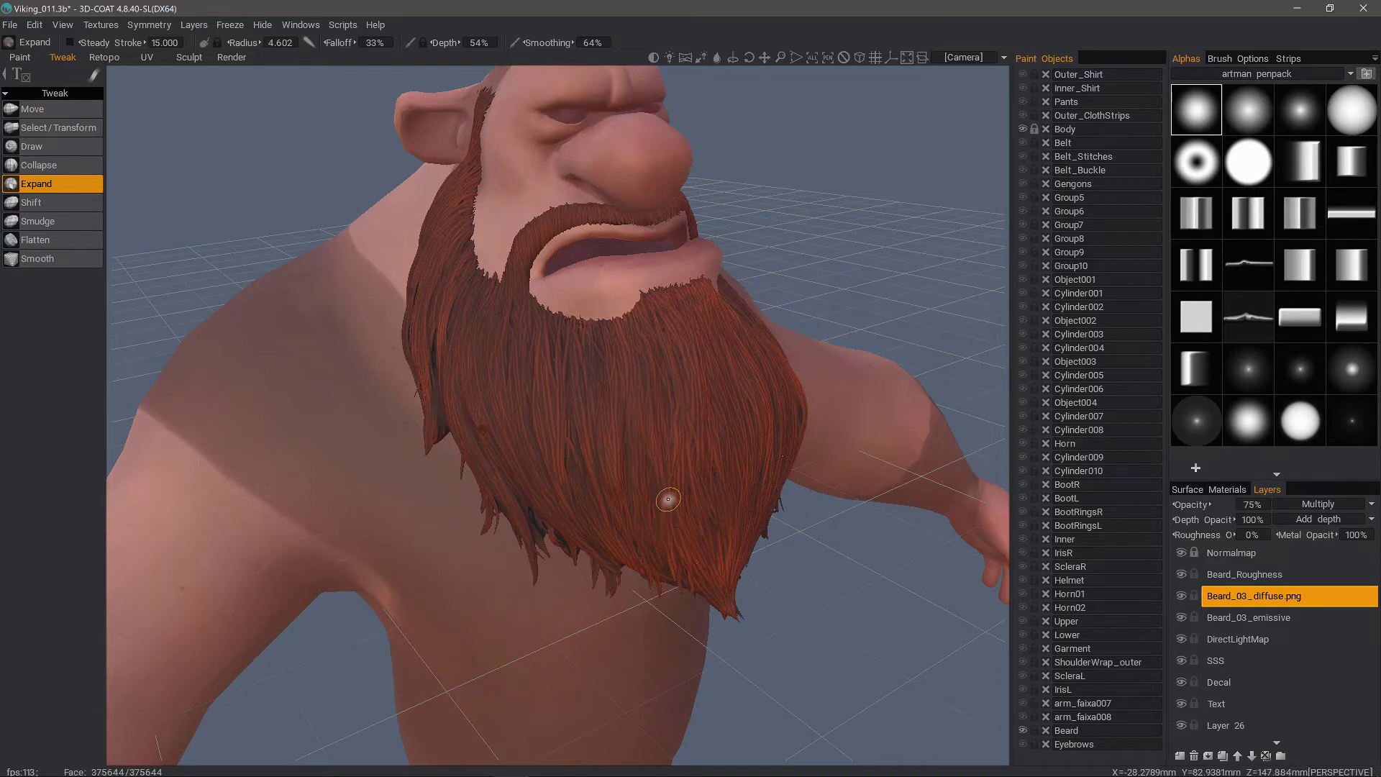
- Hide the beard and use Select w/ Gradient in Select/Transform to select from the character's right shoulder down to the wrist
right_click_drag(672, 564, 153, 201, "alt")
left_click_drag(153, 201, 127, 198, "alt")
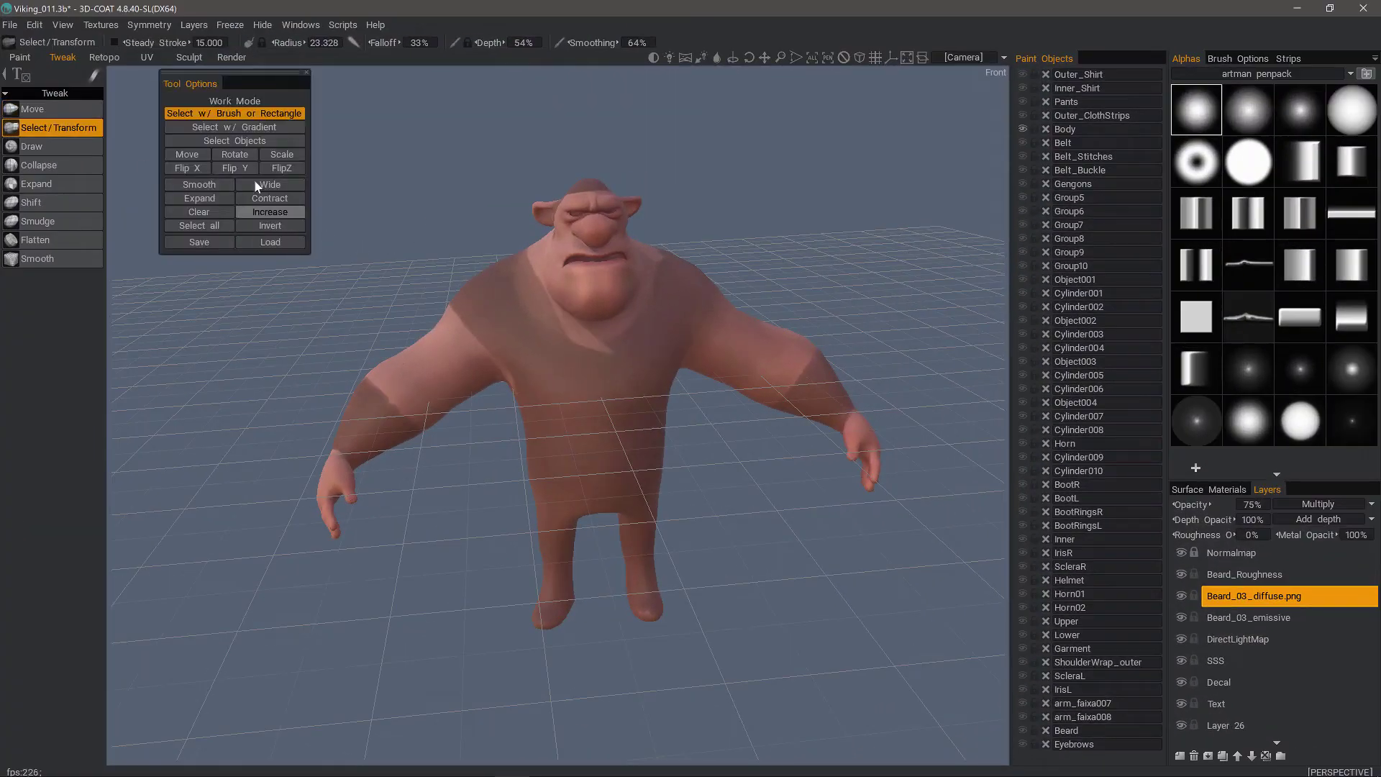
left_click(220, 114)
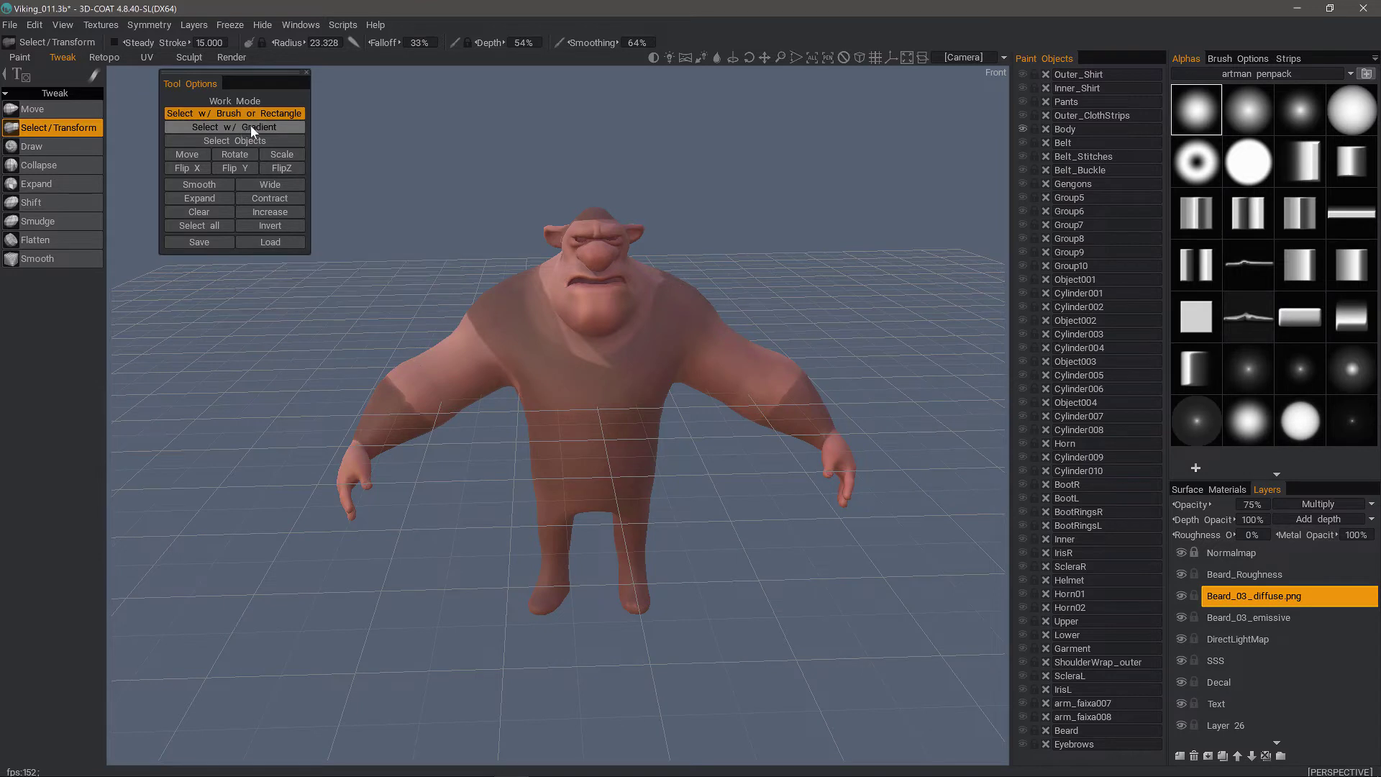
left_click(250, 126)
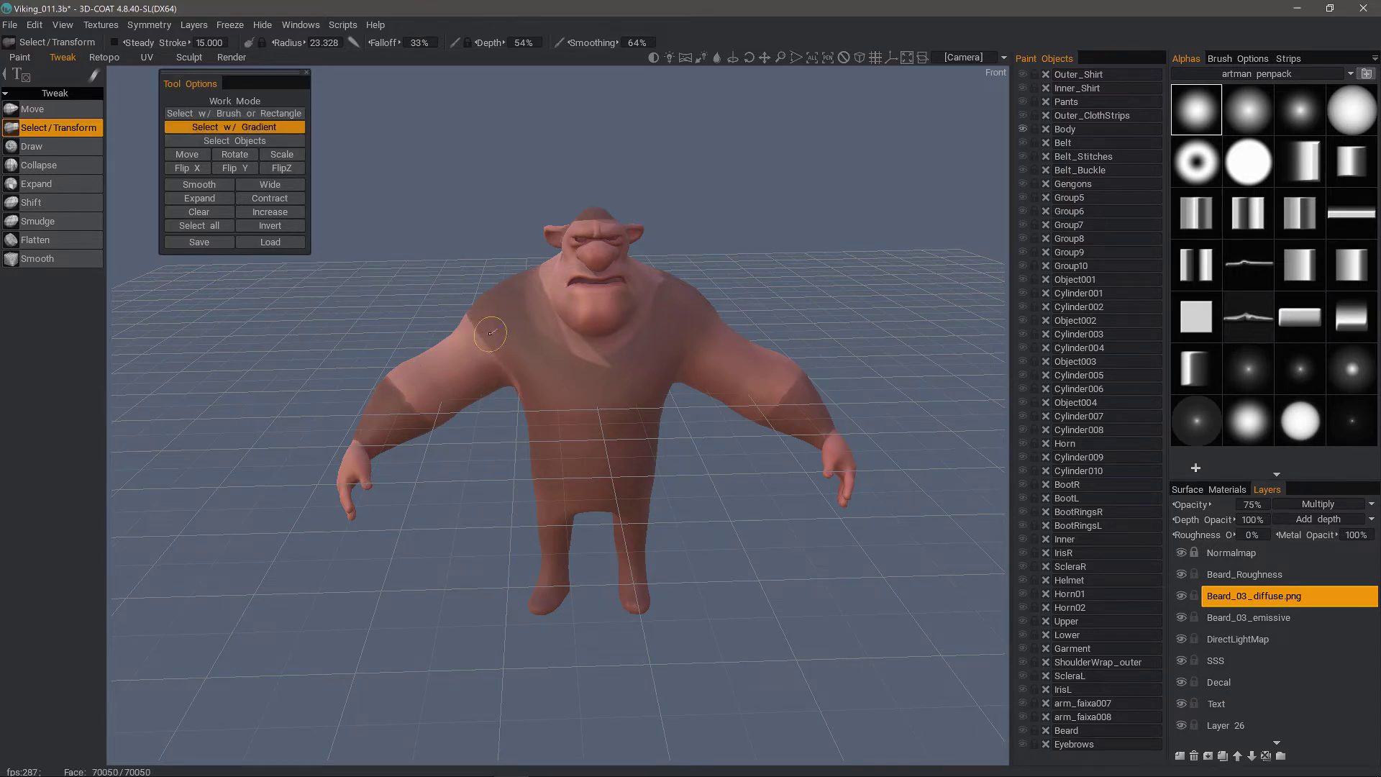
left_click_drag(435, 383, 369, 437)
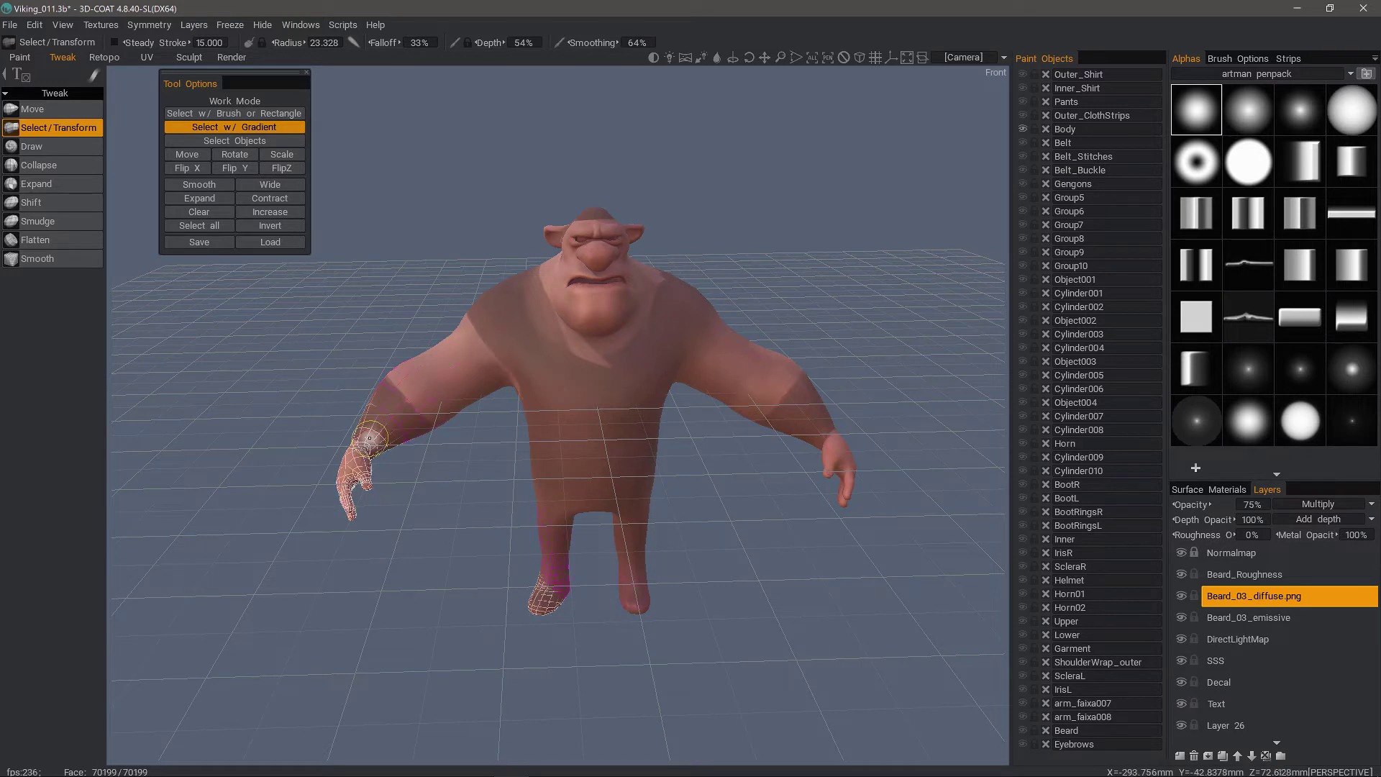
left_click_drag(518, 311, 371, 438)
- Remove the legs and feet from the selection with a closed polygonal outline in Select w/ Brush or Rectangle mode
left_click(234, 113)
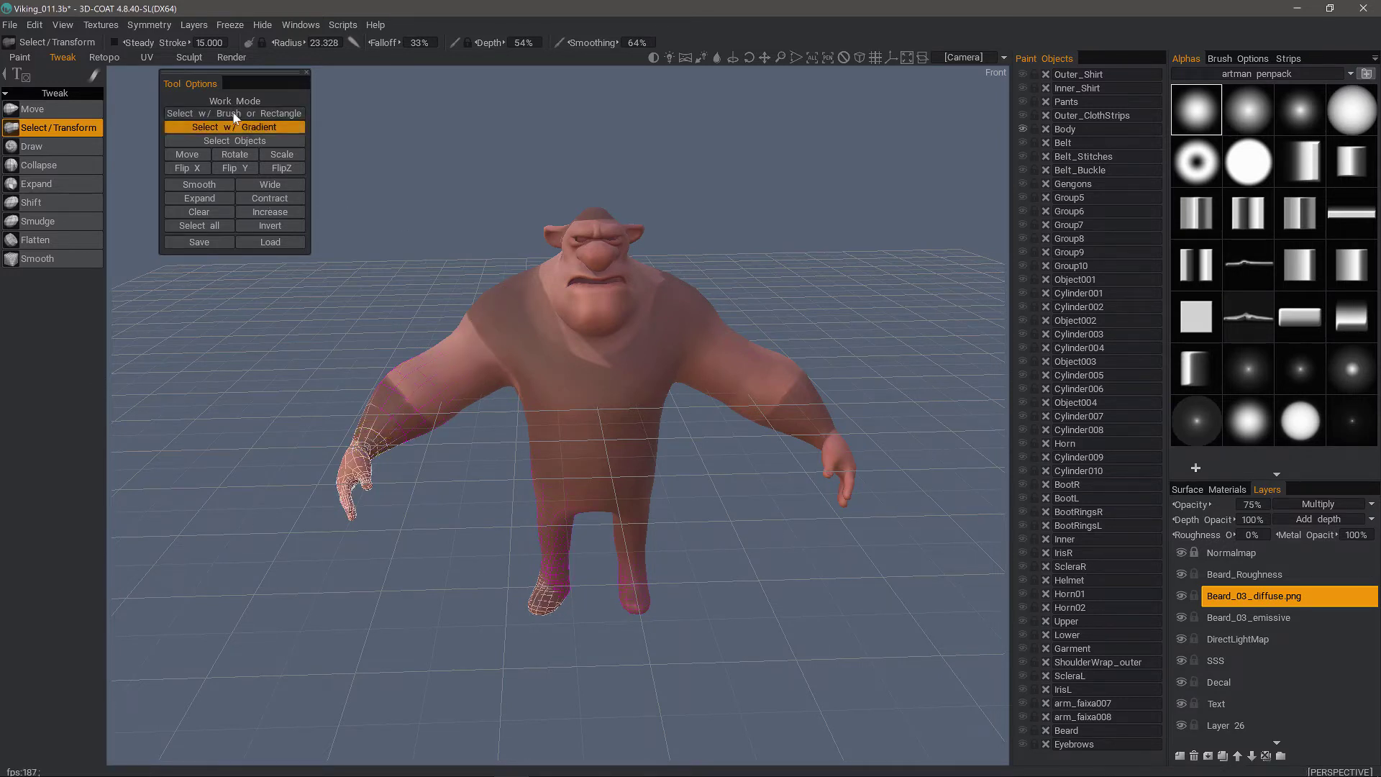
mouse_move(94, 74)
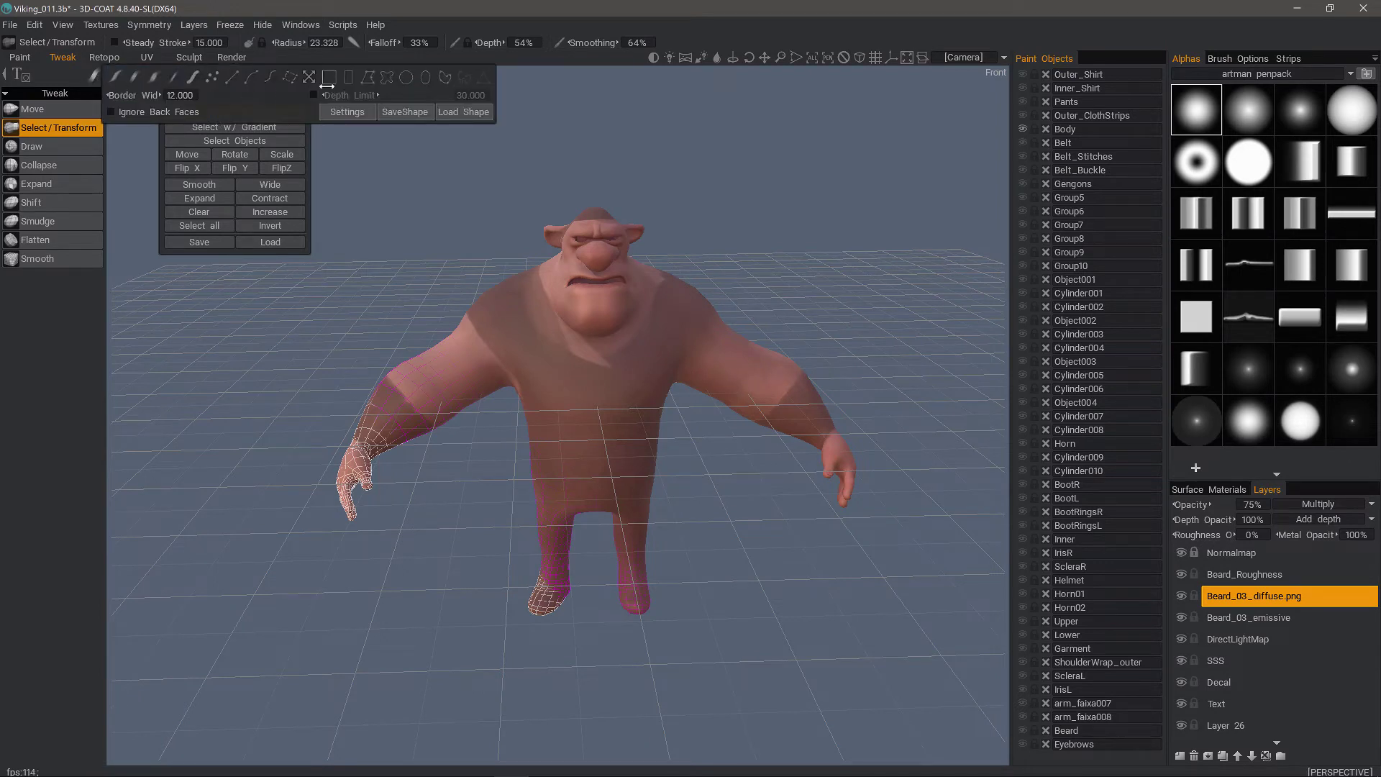
left_click(366, 77)
mouse_move(93, 77)
left_click_drag(461, 382, 505, 440, "alt")
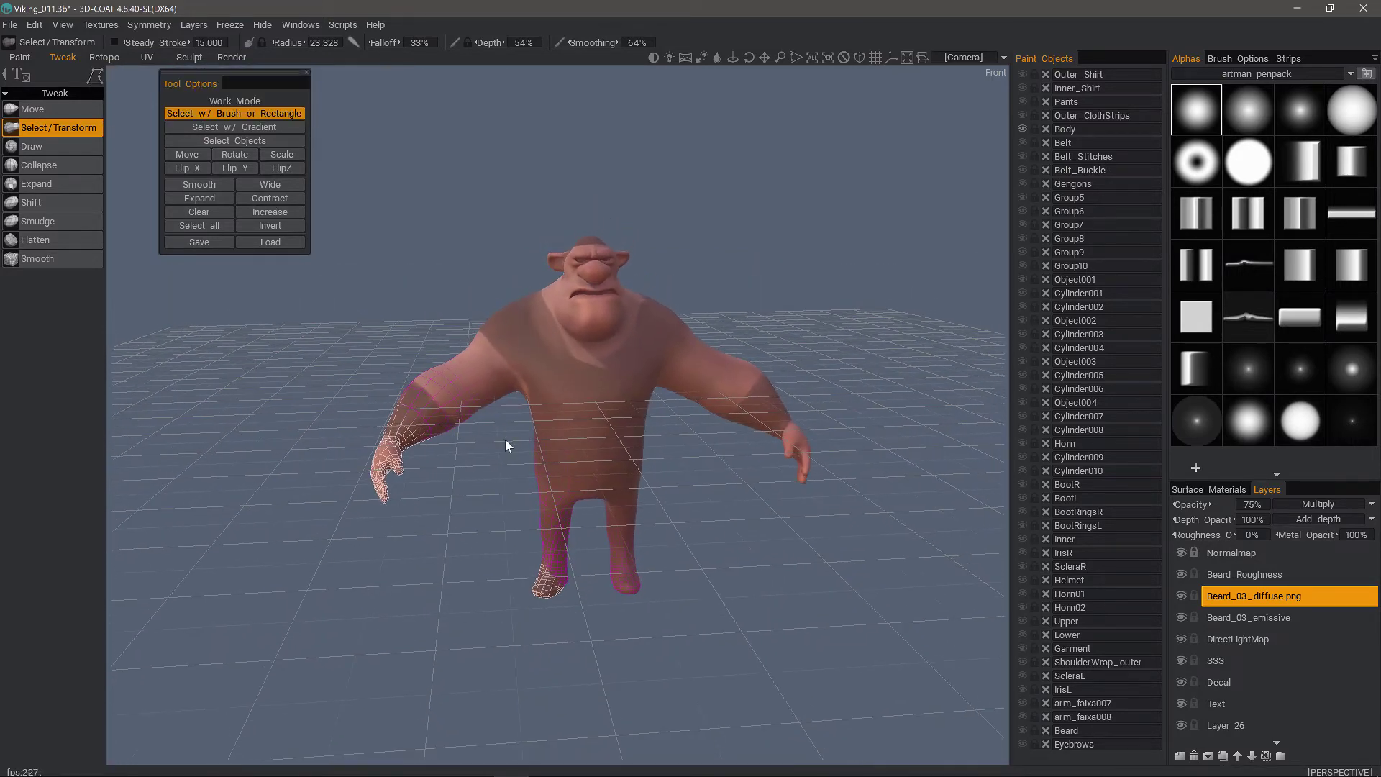
key("ctrl")
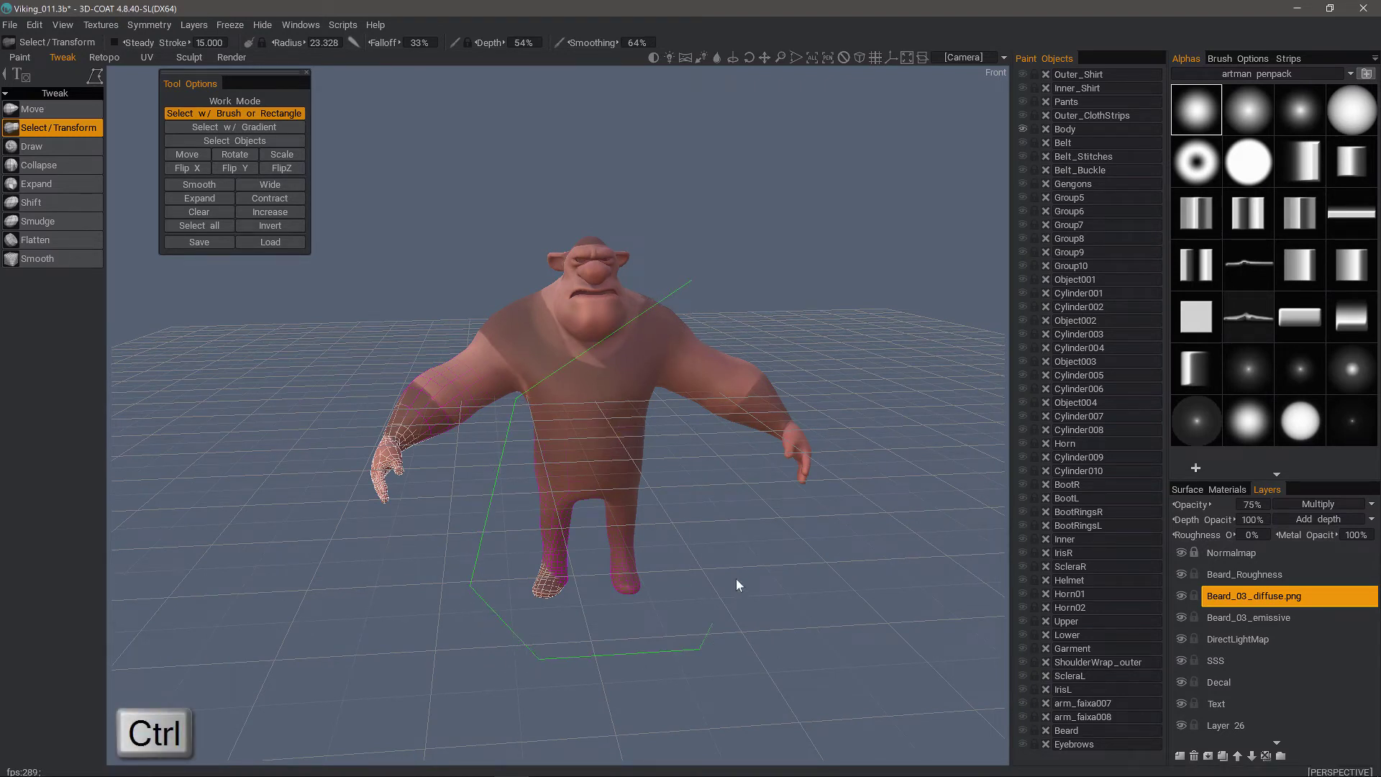
left_click(695, 281)
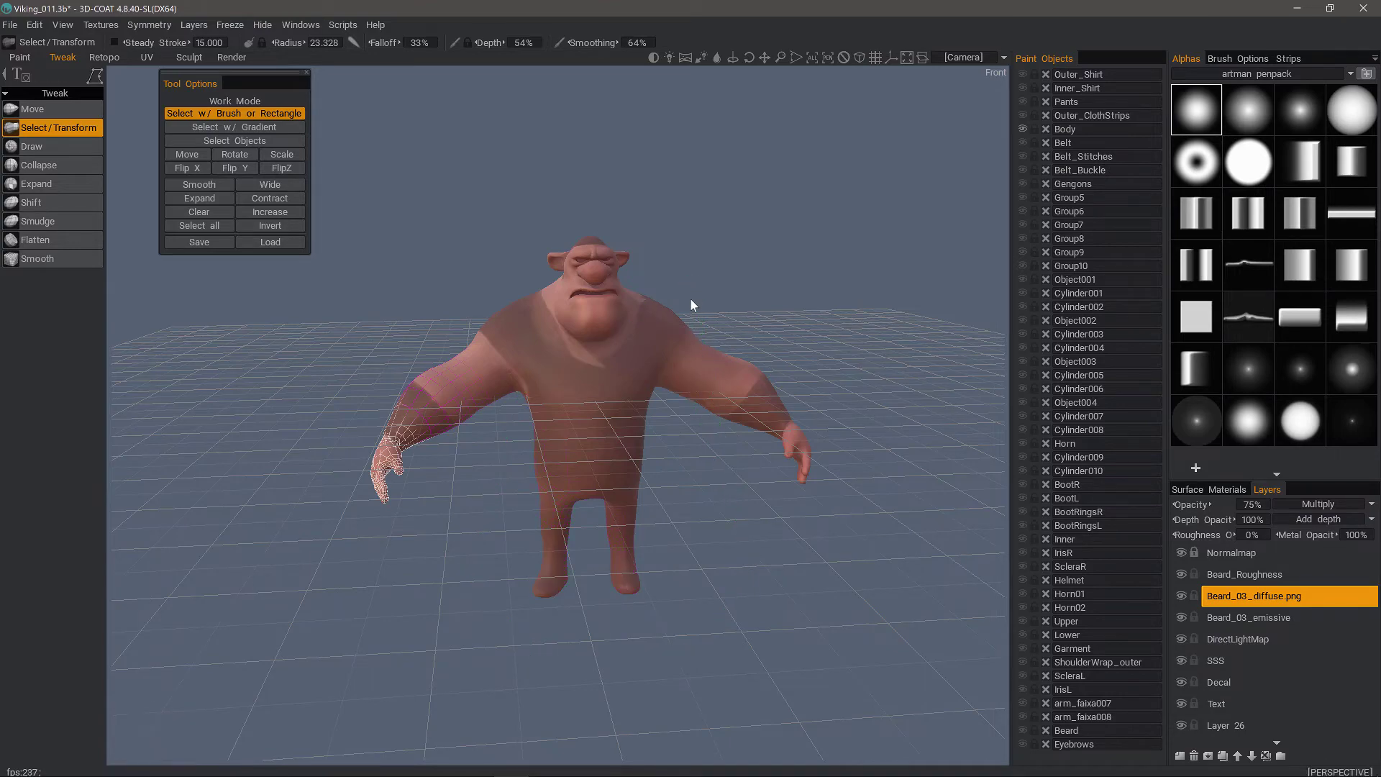
- Rotate the gradient-selected arm with the Rotate transform
middle_click_drag(415, 336, 346, 220)
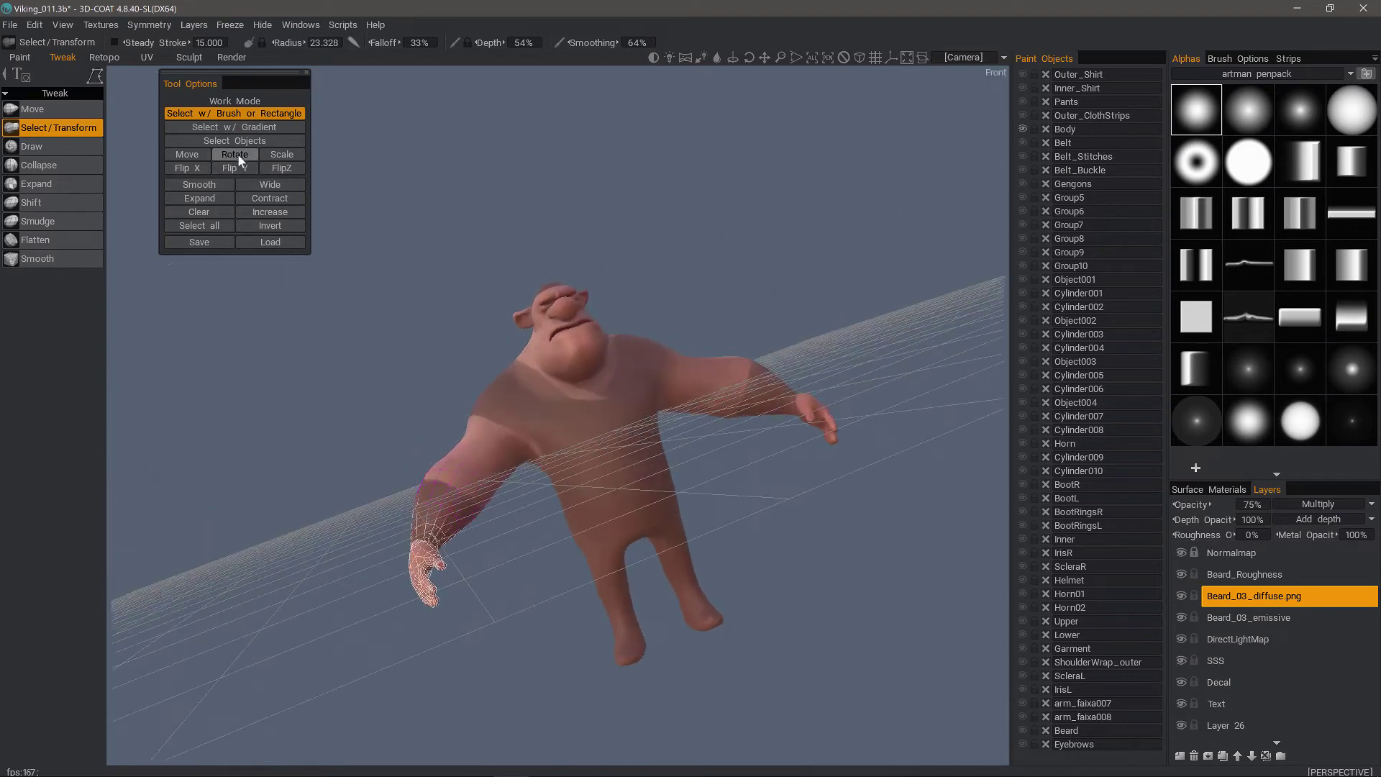
left_click(237, 154)
middle_click_drag(403, 421, 458, 398)
mouse_move(459, 396)
left_mouse_down()
mouse_move(447, 404)
mouse_move(468, 375)
mouse_move(447, 404)
left_mouse_up()
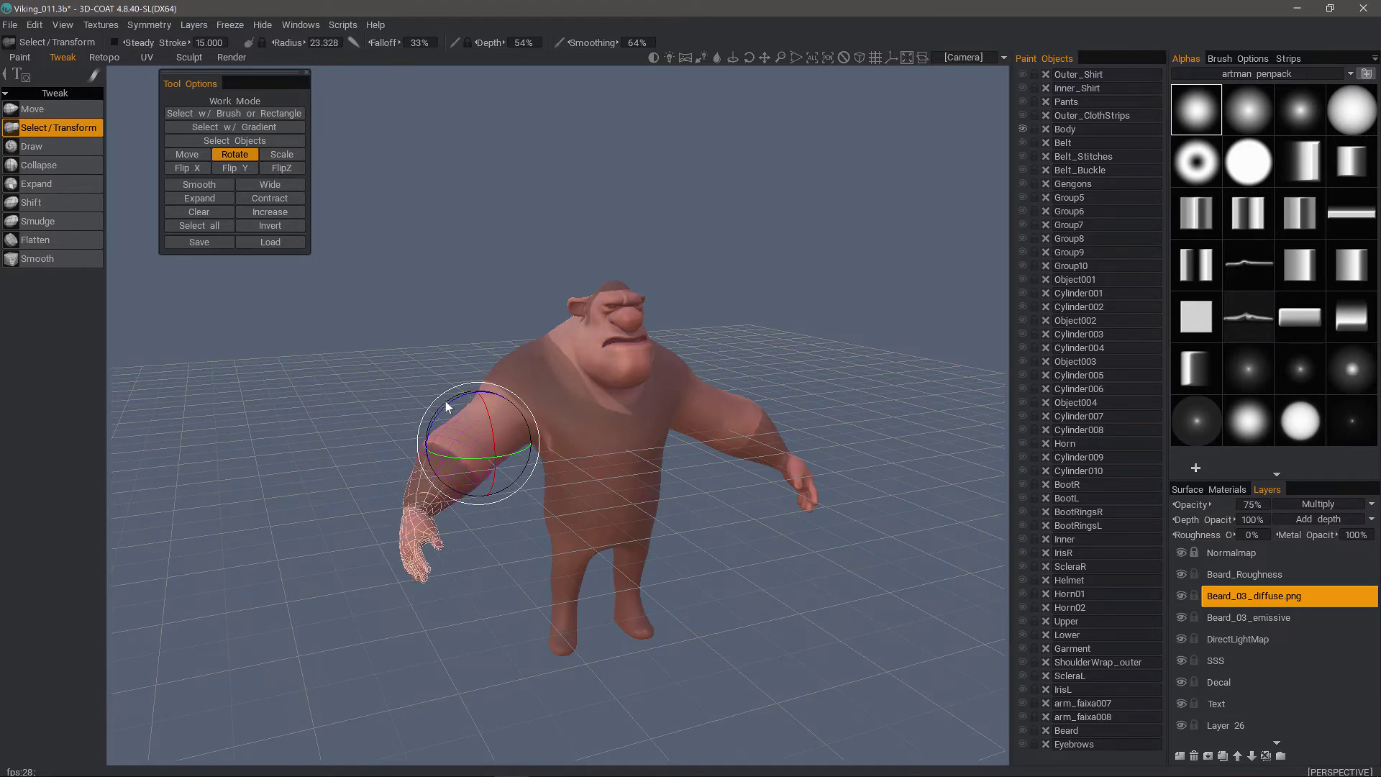
- Reposition the gradient-selected arm with the Move transform and clear the selection
middle_click_drag(355, 301, 202, 152)
left_click(195, 154)
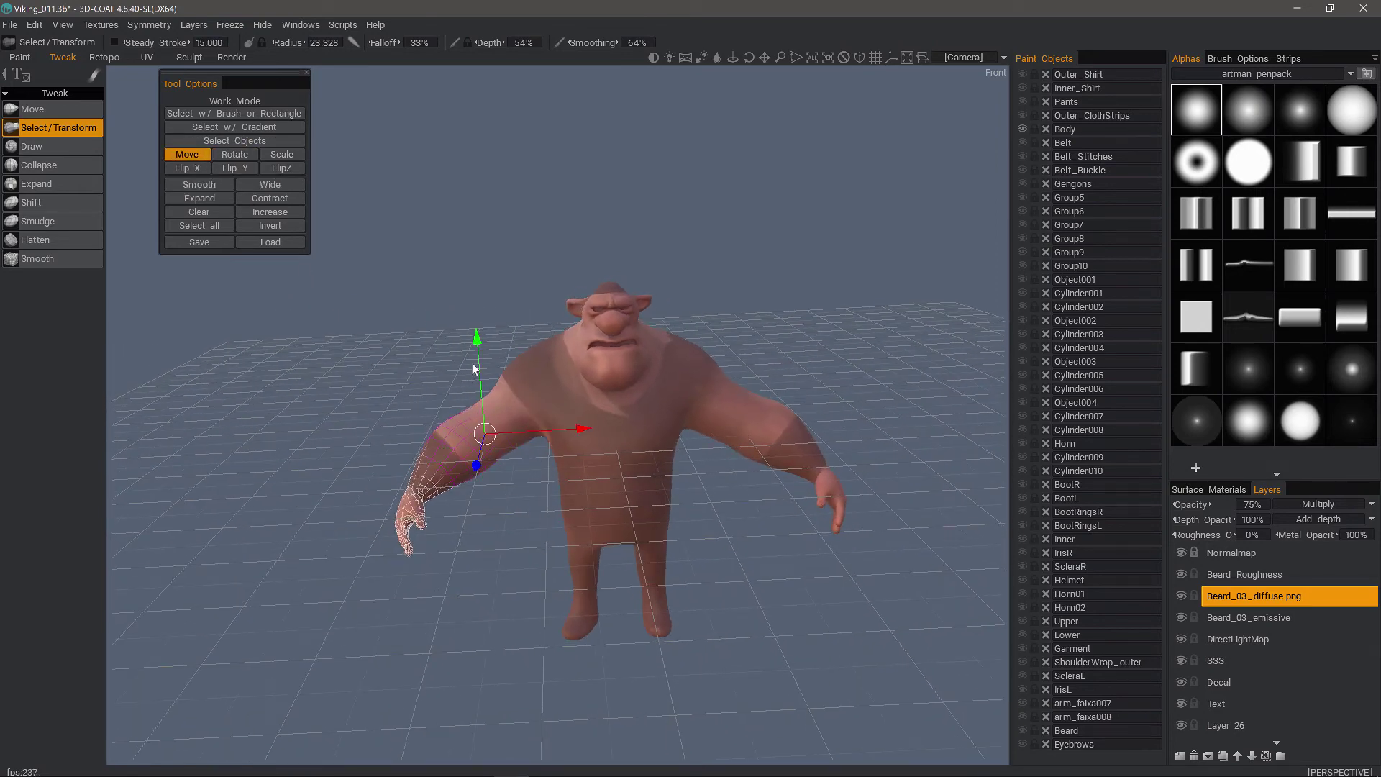
left_click_drag(478, 346, 533, 338)
left_click_drag(276, 160, 543, 425, "alt")
left_click_drag(194, 73, 189, 57, "alt")
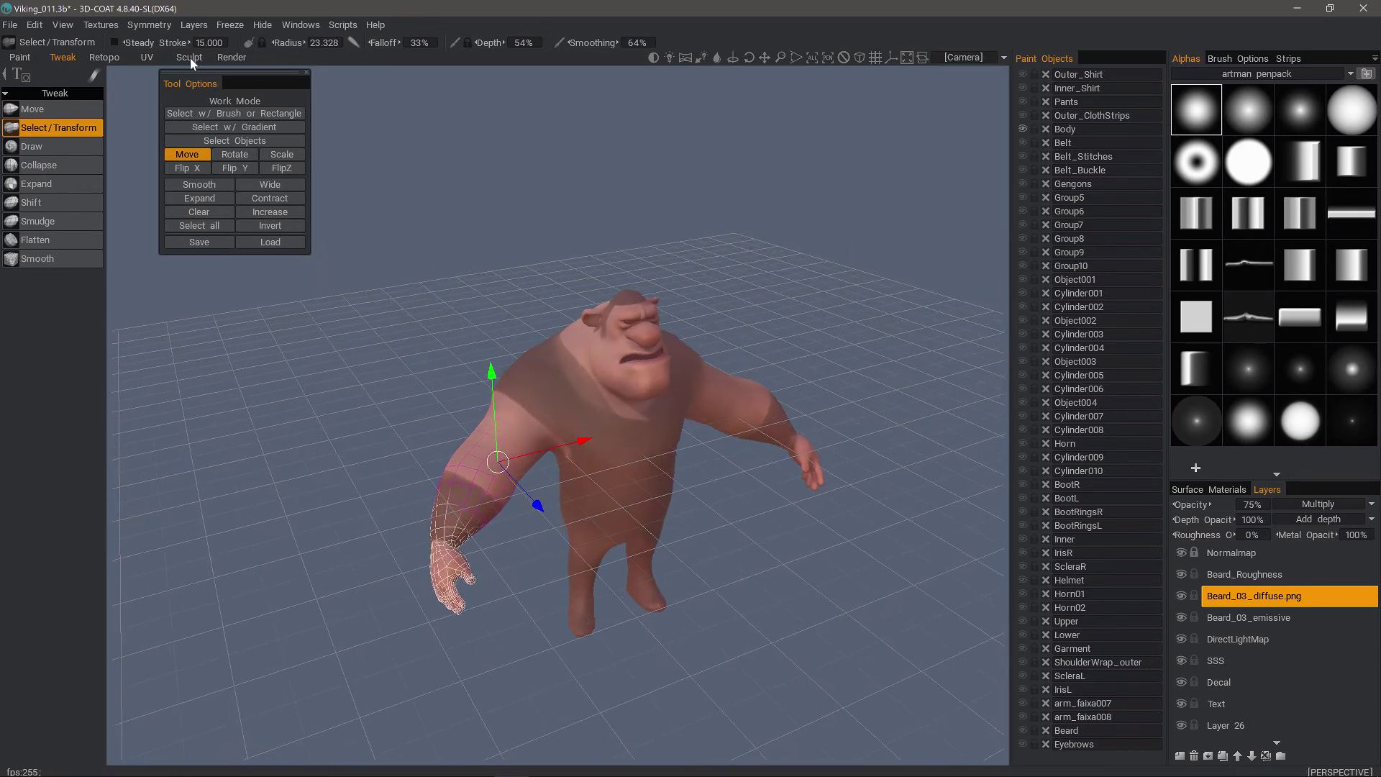
left_click_drag(447, 296, 485, 311, "alt")
middle_click_drag(470, 428, 545, 374)
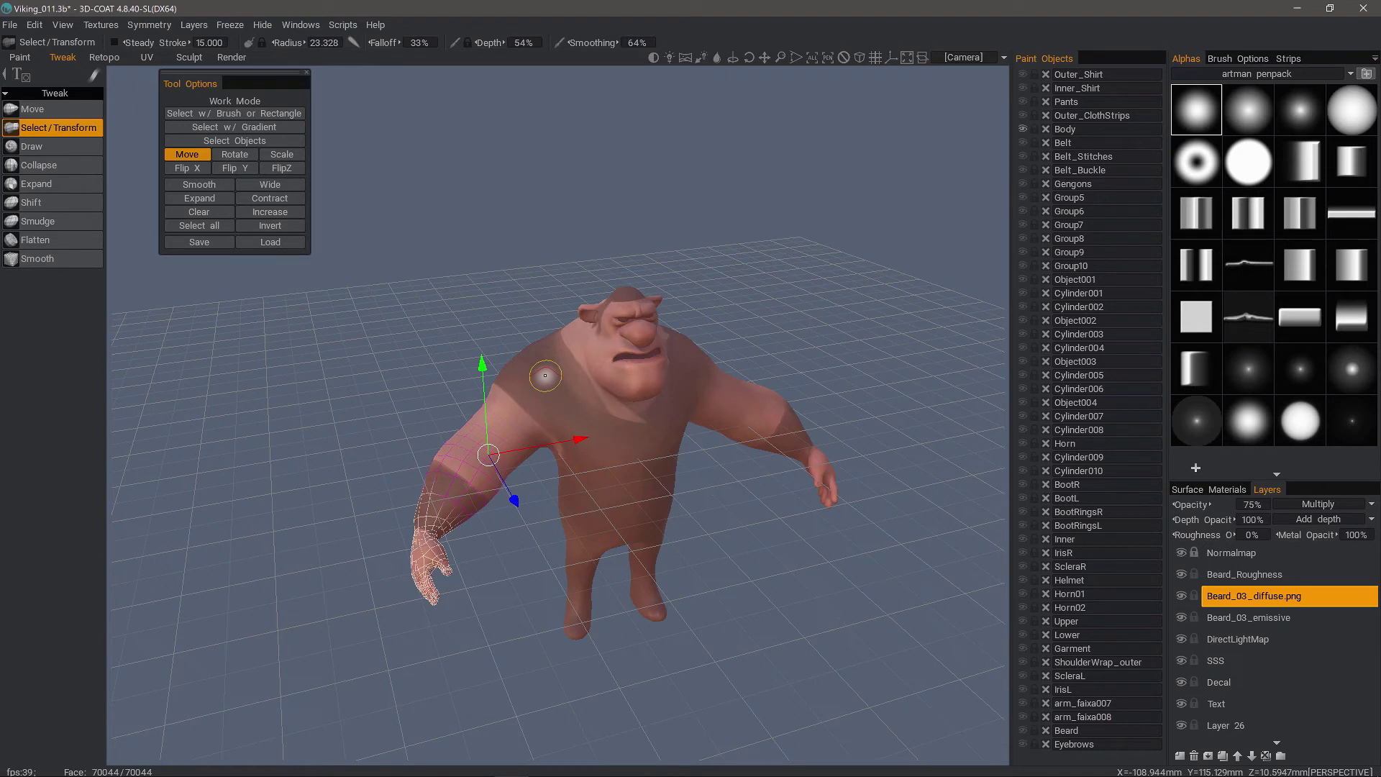
left_click_drag(546, 375, 425, 398, "alt")
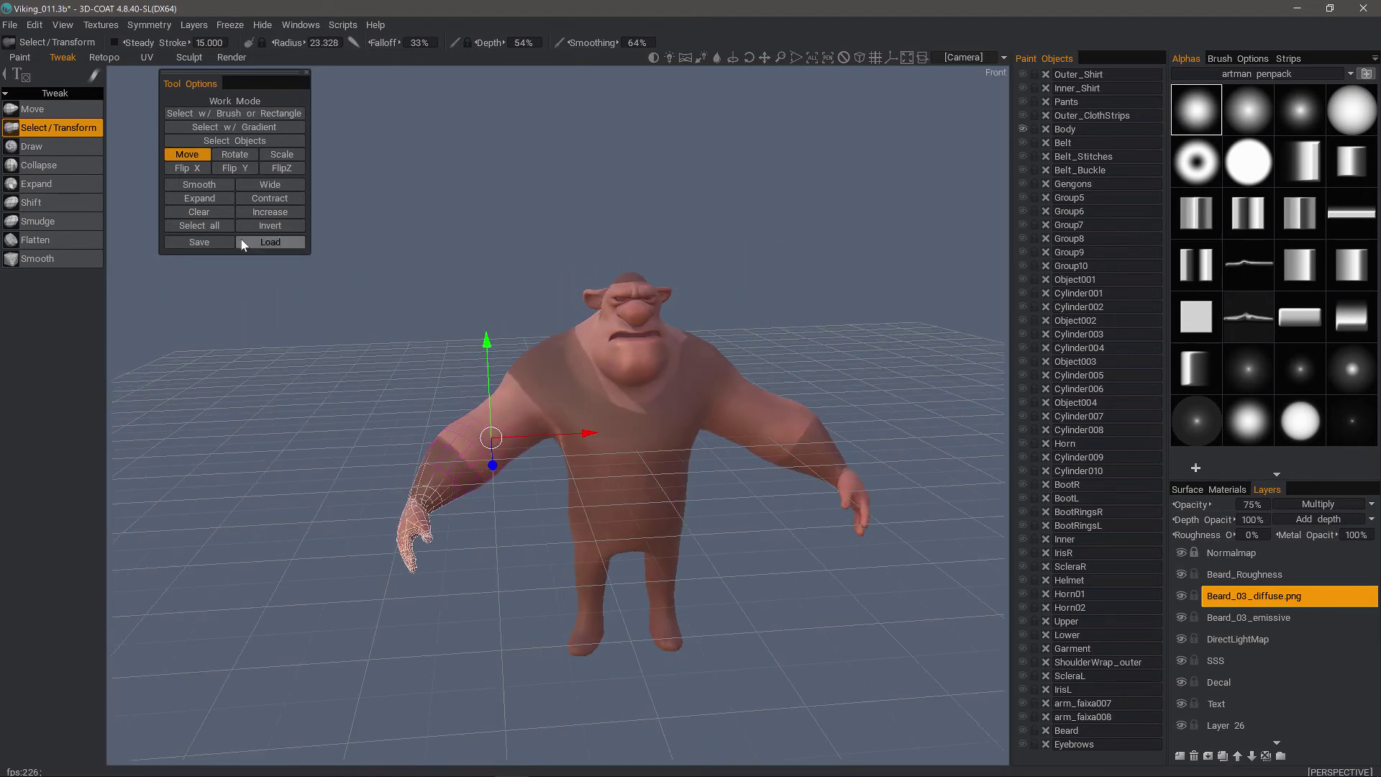
left_click(199, 212)
- Unhide all the paint objects and select them all in Select Objects mode for the Scale transform
left_click(237, 140)
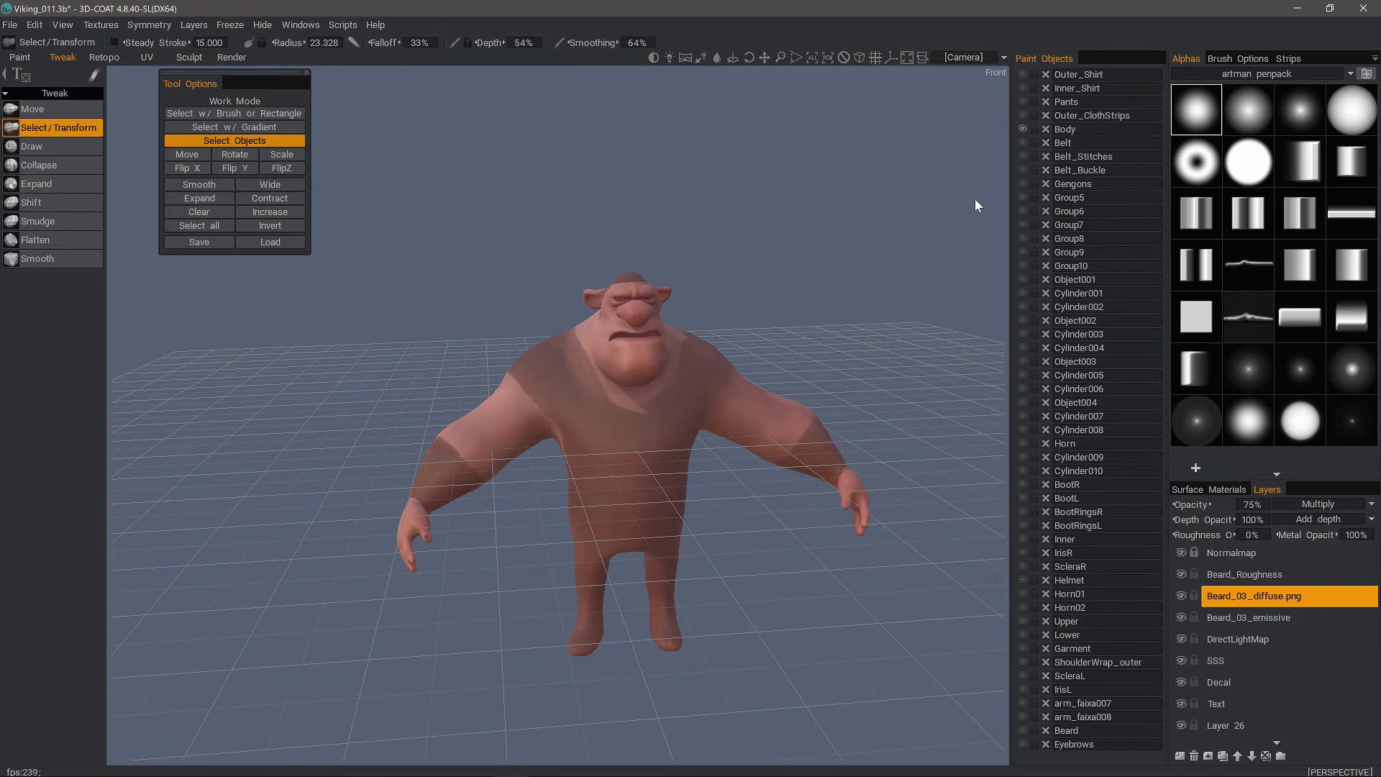
key("alt")
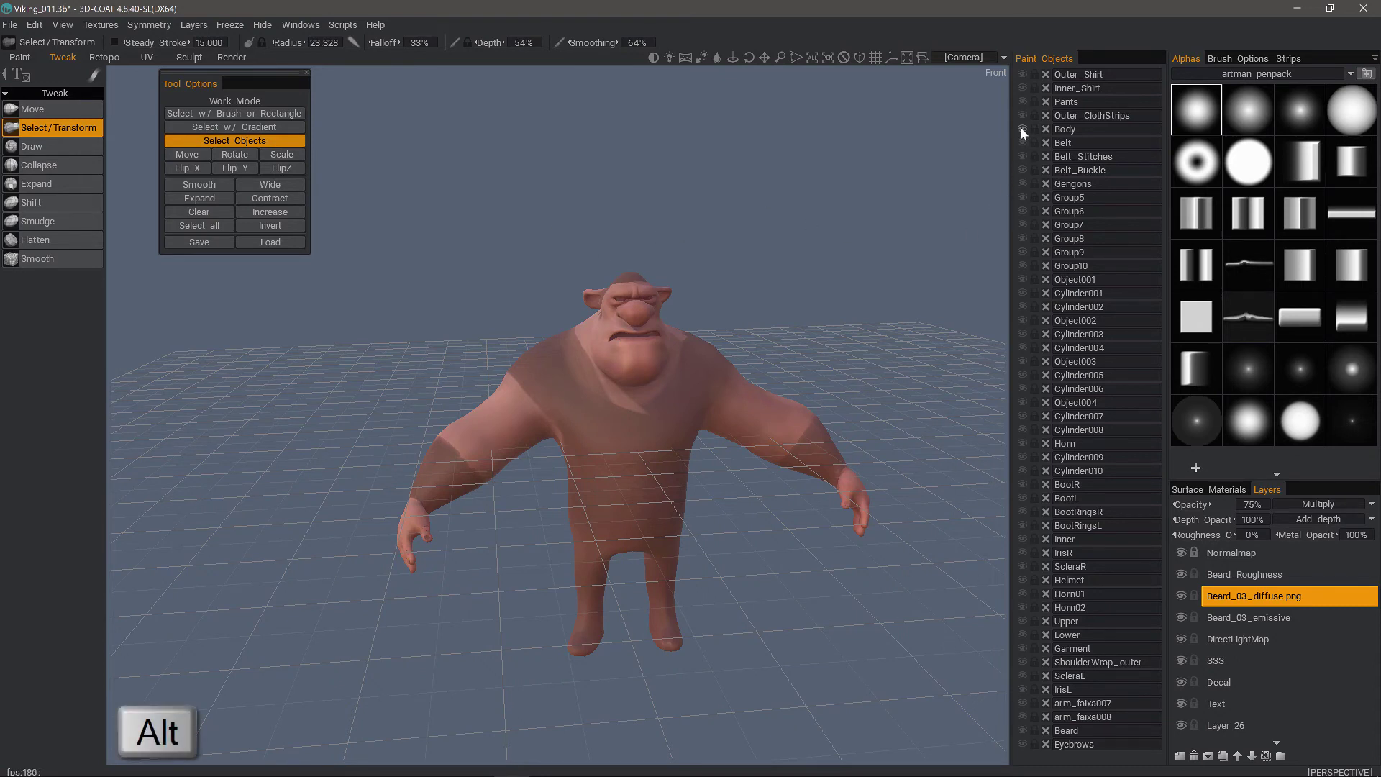
left_click(1022, 130, "alt")
left_click(214, 225)
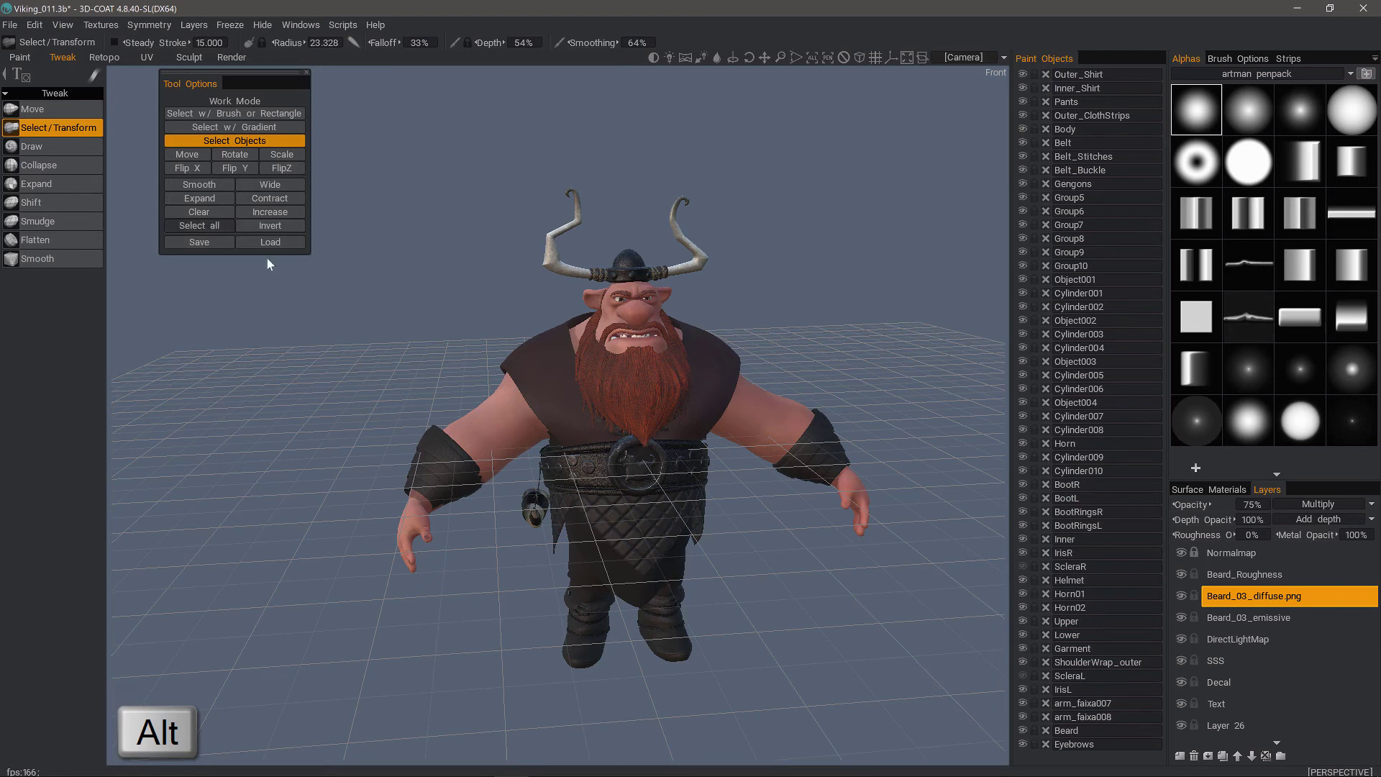
key("r")
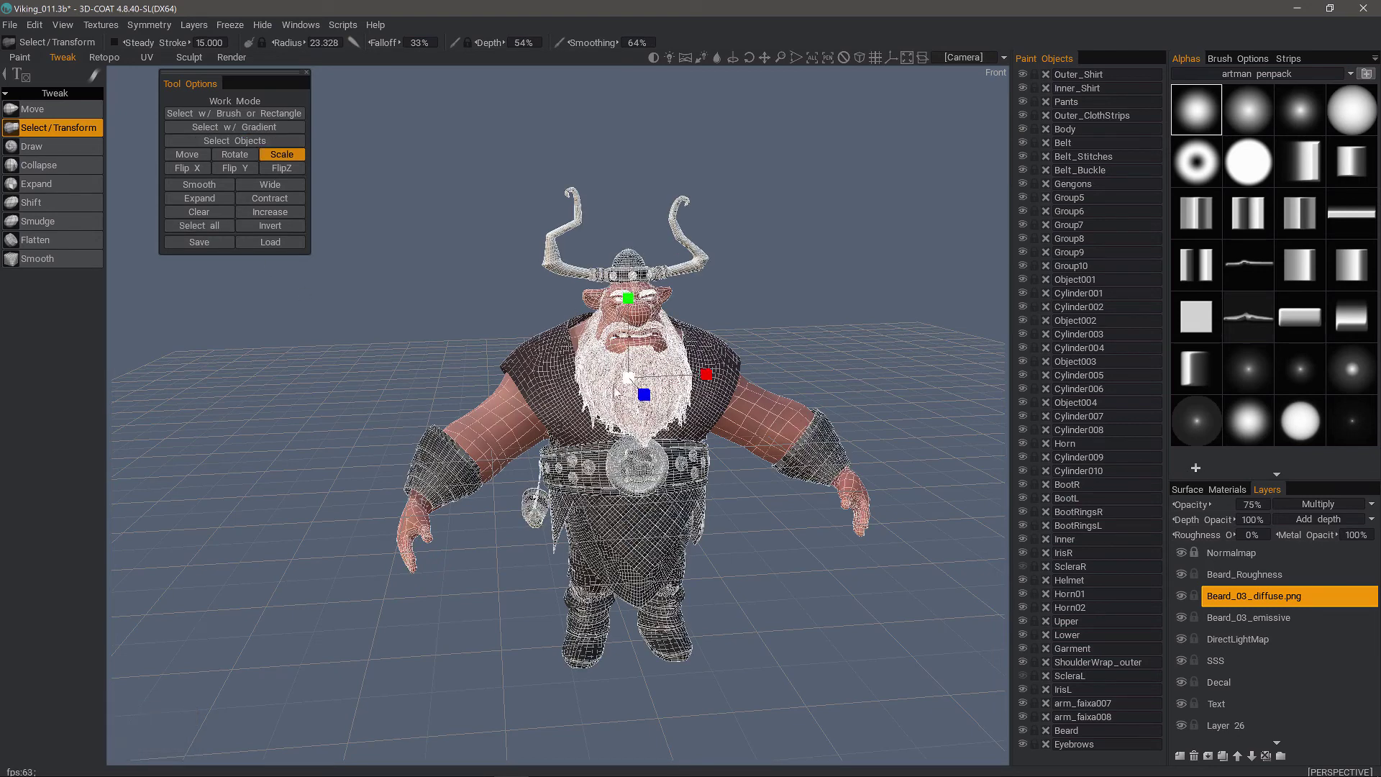